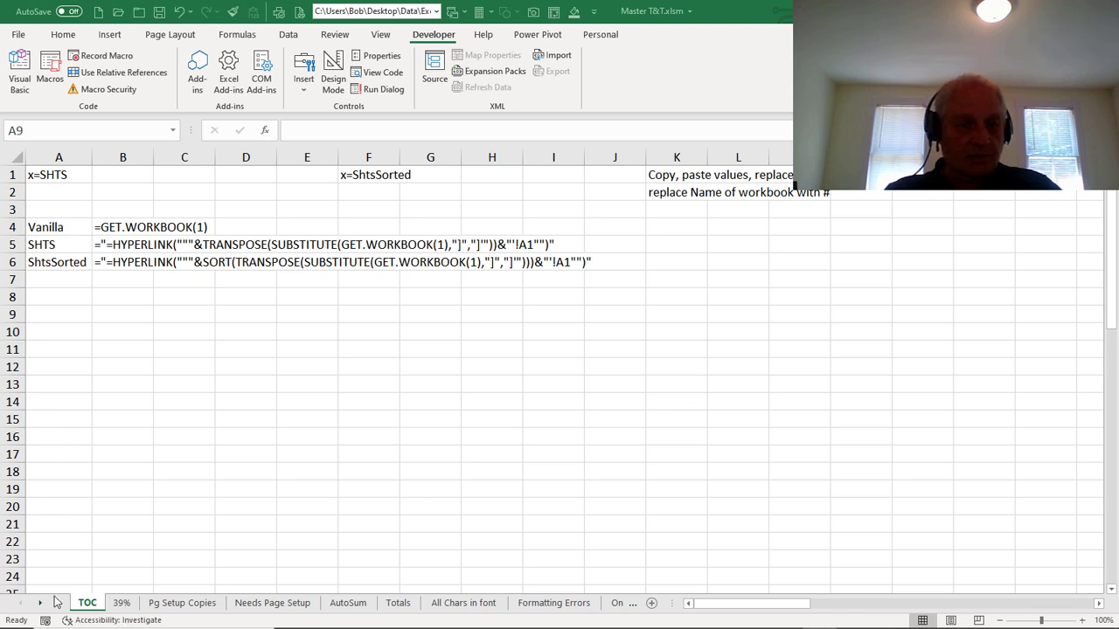
Look through the workbook's sheet tabs and the full list of sheets, and return to the first tabs
{"action": "left_click_drag", "start_coordinate": [41, 605], "coordinate": [41, 604]}
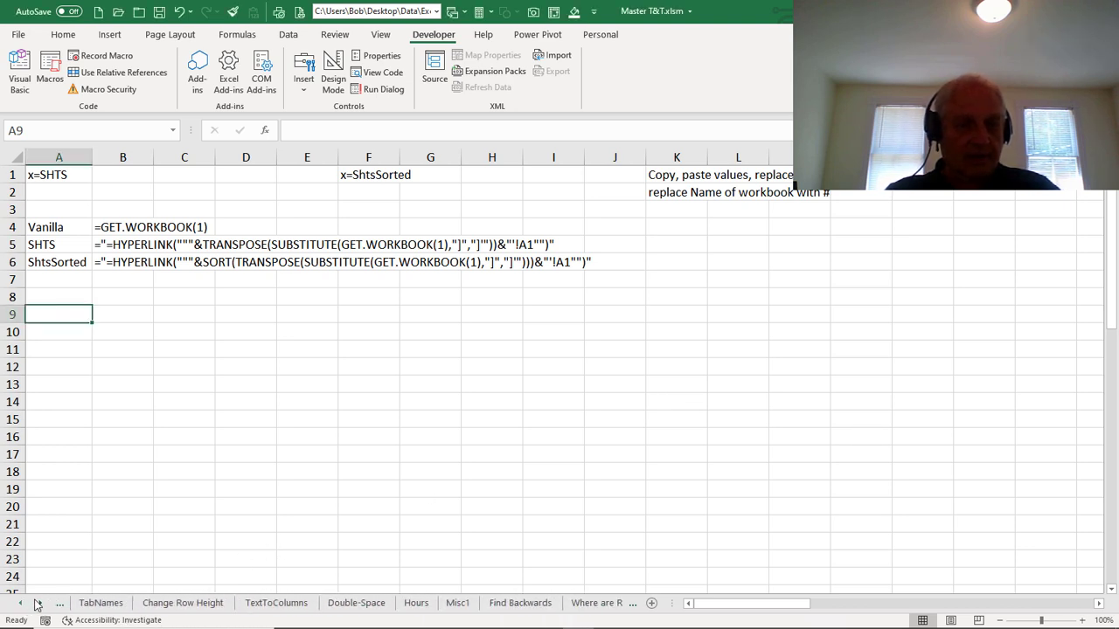
{"action": "right_click", "coordinate": [41, 605]}
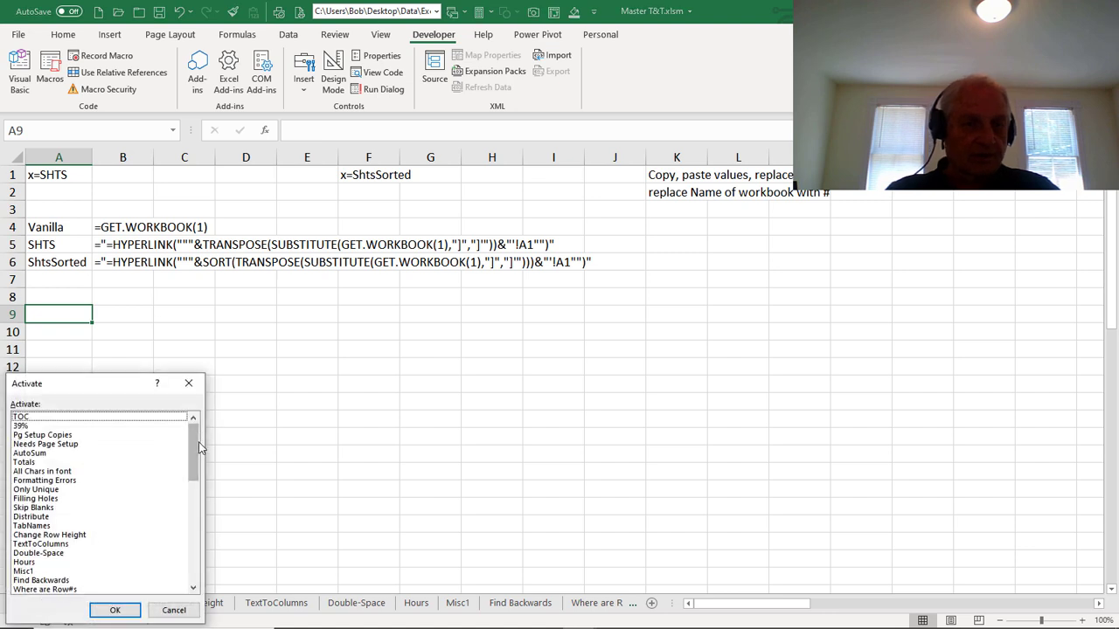
{"action": "left_click", "coordinate": [200, 444]}
{"action": "left_click_drag", "start_coordinate": [193, 464], "coordinate": [346, 367]}
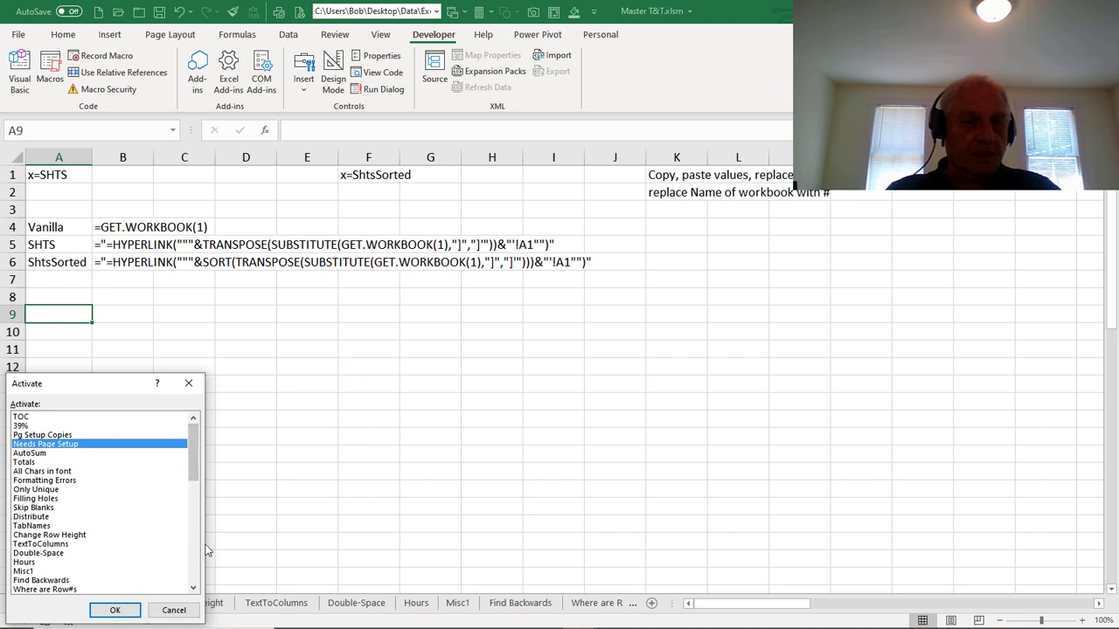
{"action": "left_click", "coordinate": [173, 609]}
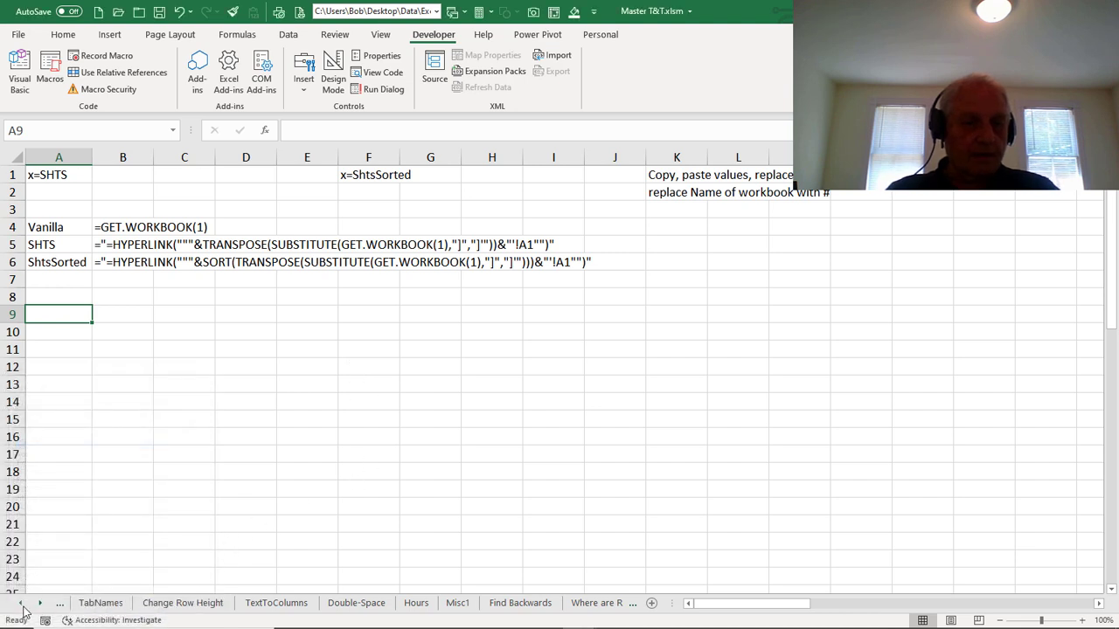
{"action": "left_click", "coordinate": [22, 604], "text": "ctrl"}
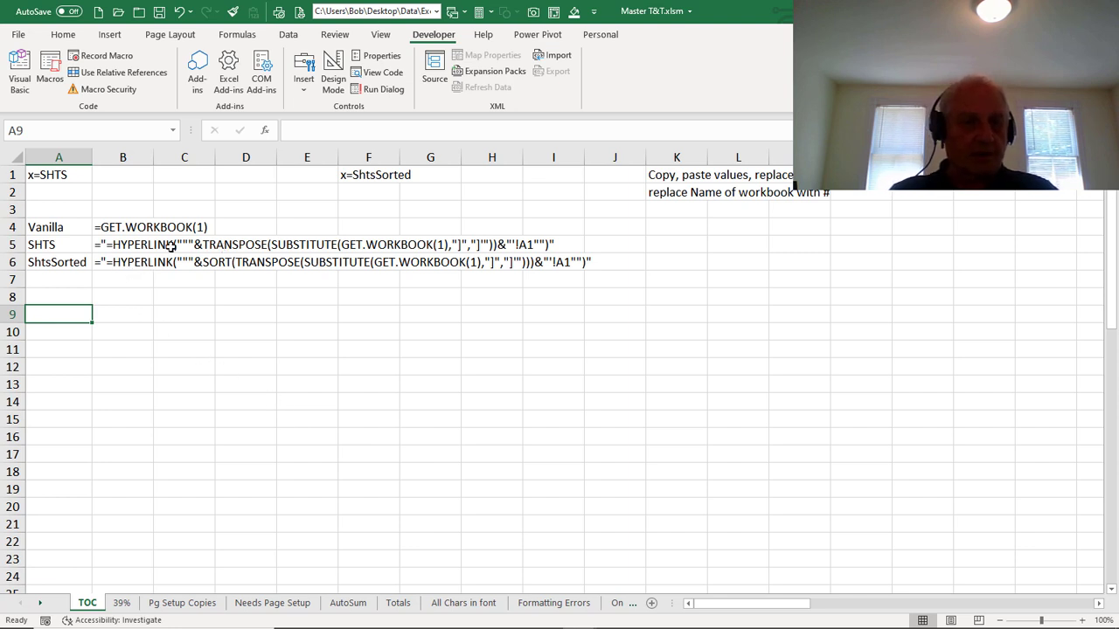
Enter the formula =Vanilla in cell E8 and check the cells it spills into along row 8
{"action": "left_click_drag", "start_coordinate": [65, 227], "coordinate": [130, 227]}
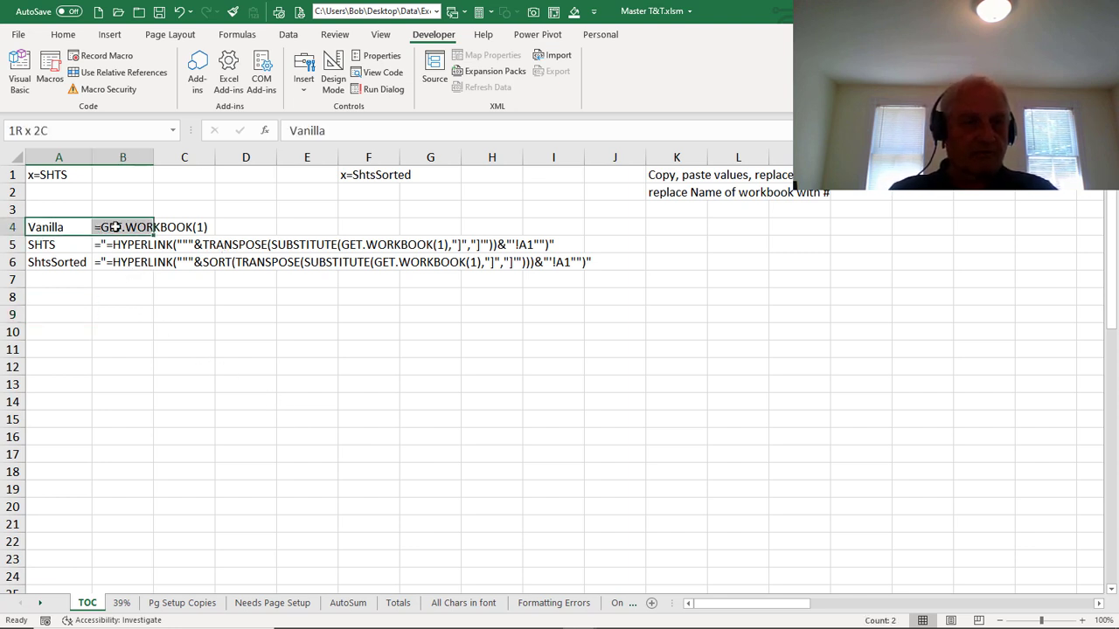
{"action": "left_click", "coordinate": [127, 296]}
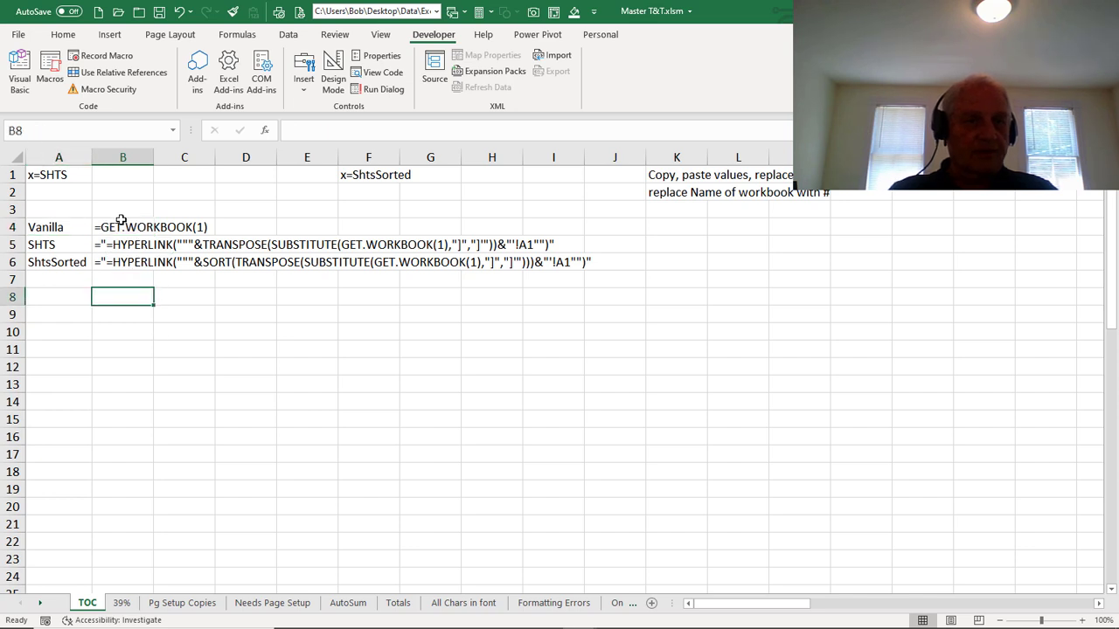
{"action": "left_click", "coordinate": [122, 221]}
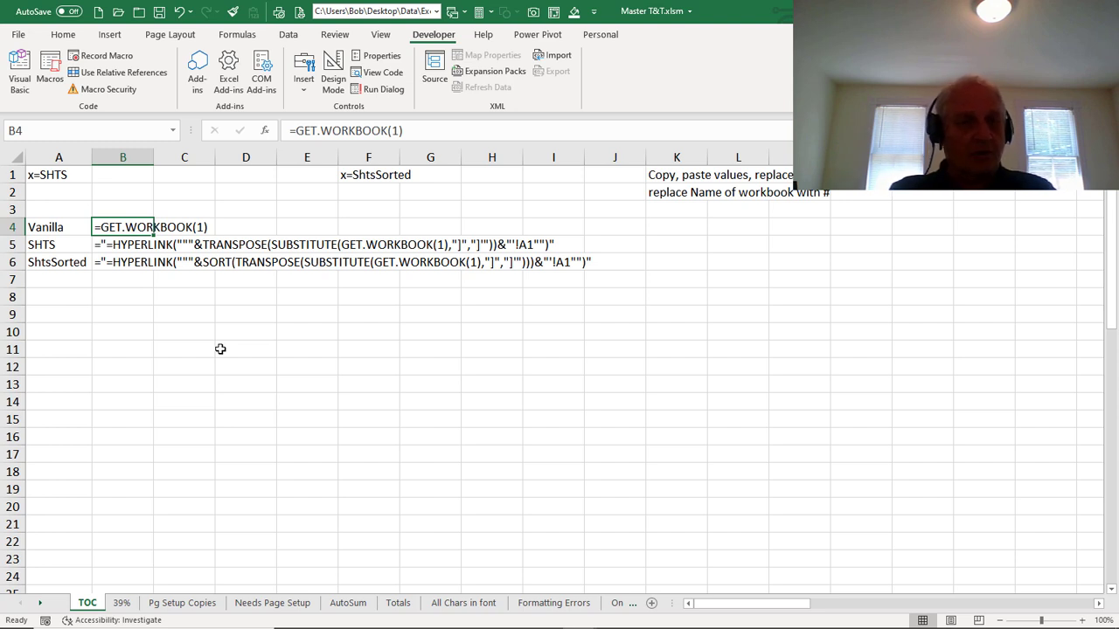
{"action": "left_click", "coordinate": [306, 298]}
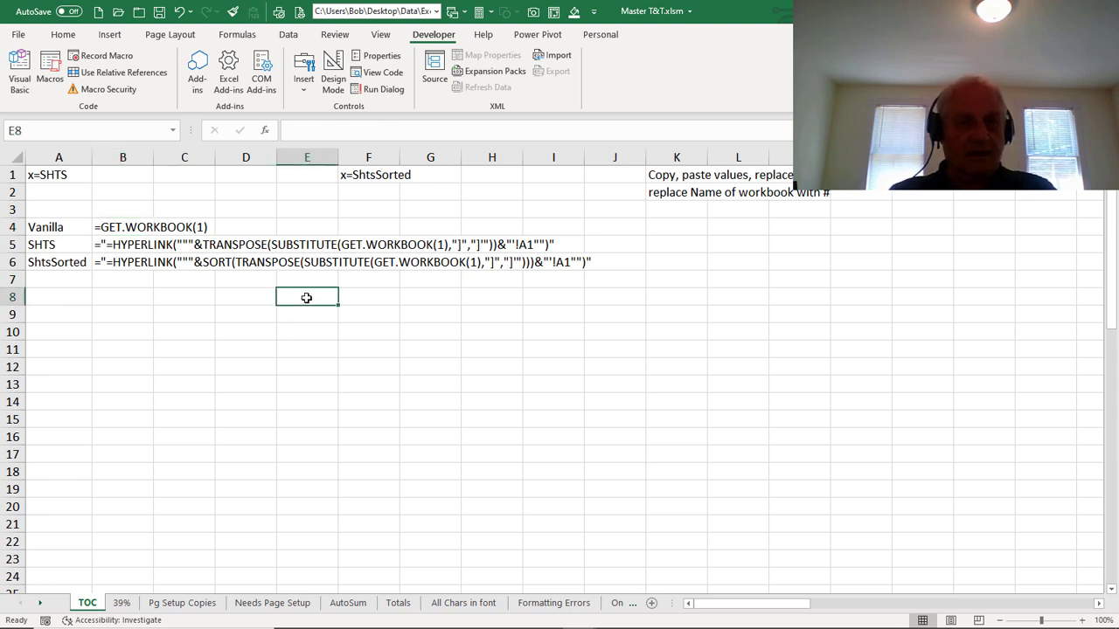
{"action": "type", "text": "=vanilla"}
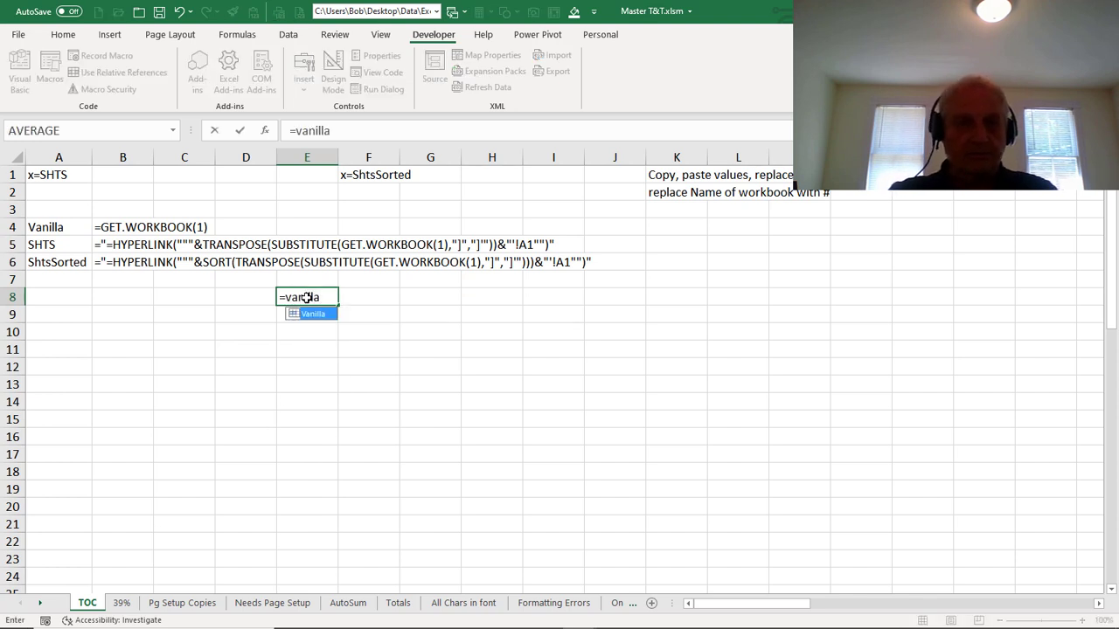
{"action": "key", "text": "Return"}
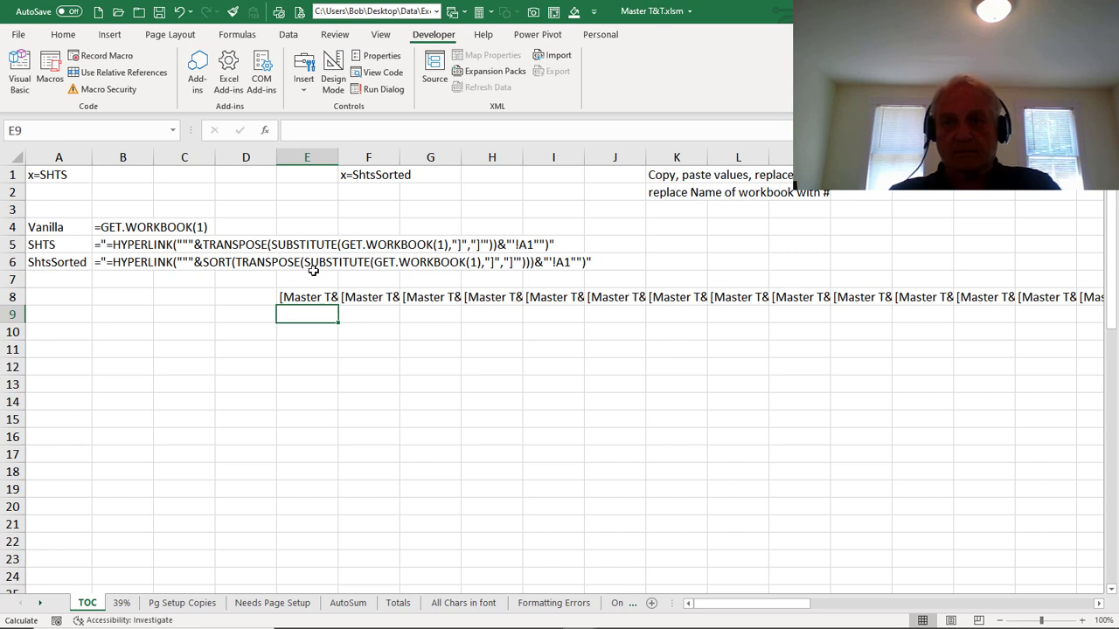
{"action": "left_click", "coordinate": [310, 298]}
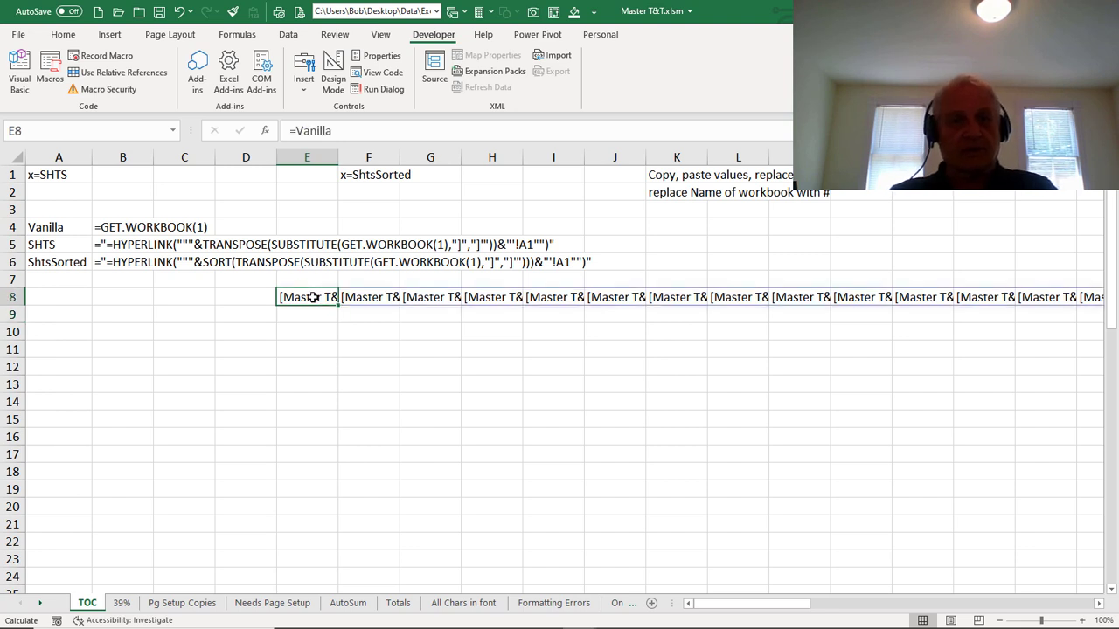
{"action": "left_click", "coordinate": [369, 298]}
{"action": "left_click", "coordinate": [433, 297]}
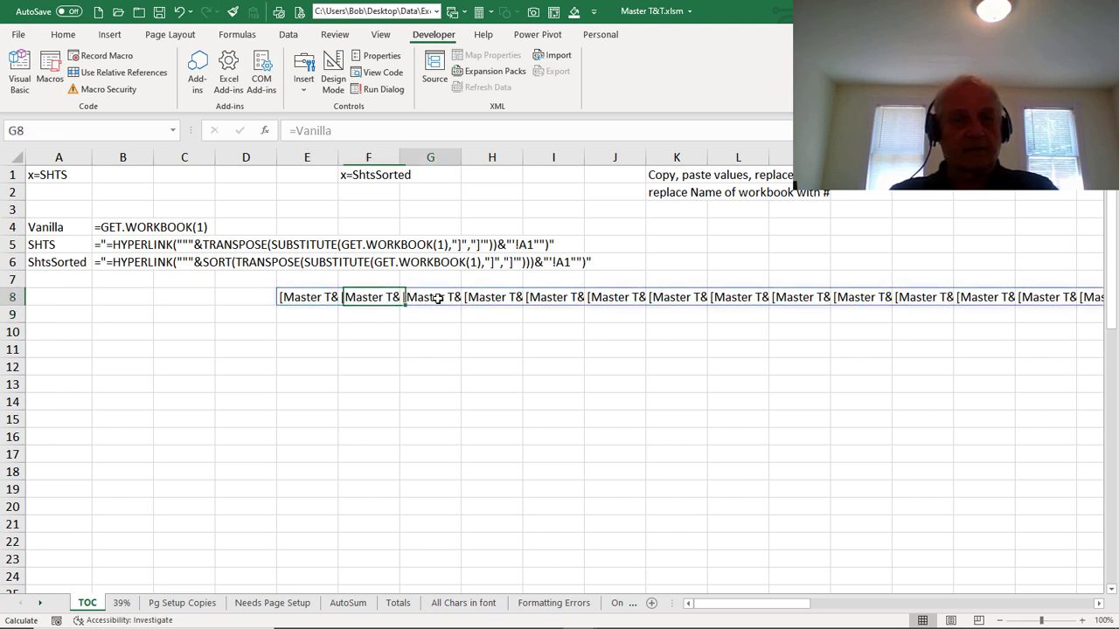
Wrap the formula in cell E8 in TRANSPOSE so it reads =TRANSPOSE(Vanilla)
{"action": "double_click", "coordinate": [318, 300]}
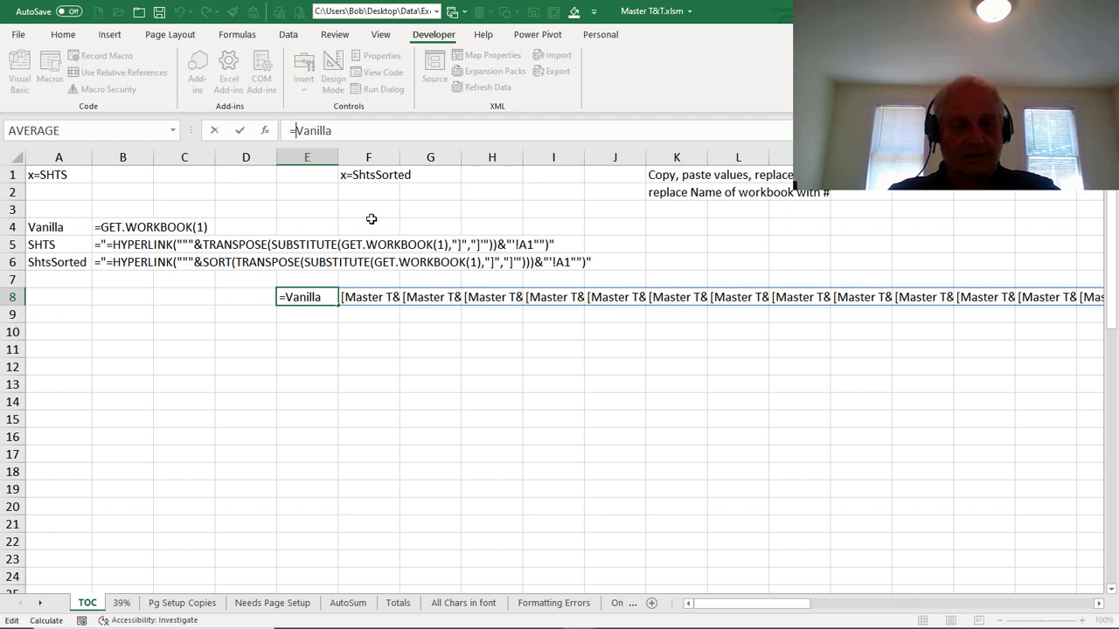
{"action": "type", "text": "transpose"}
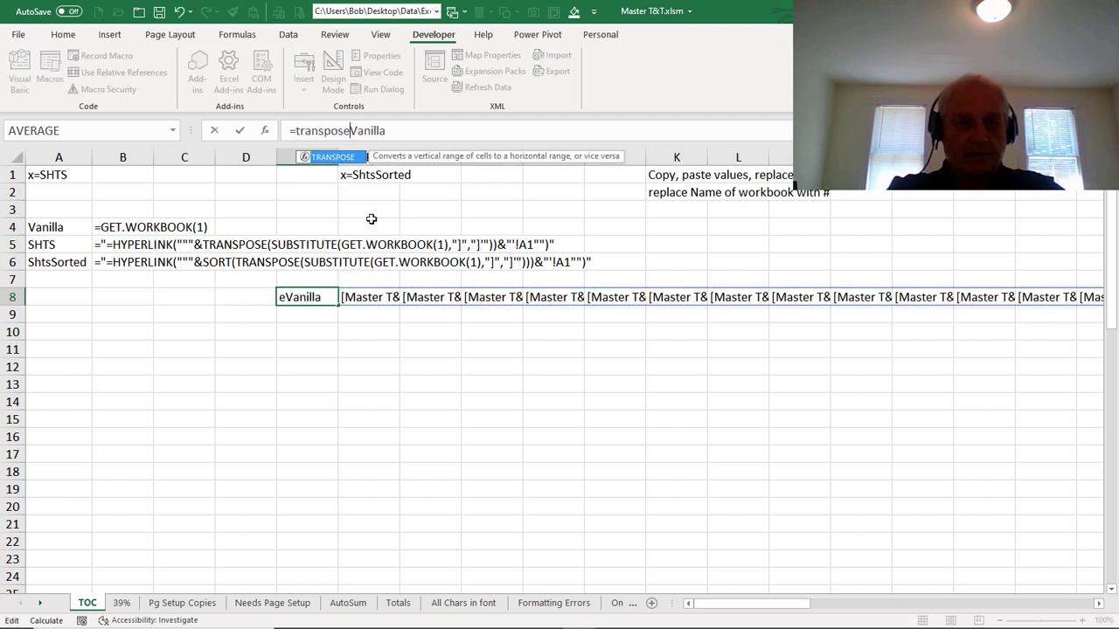
{"action": "type", "text": "("}
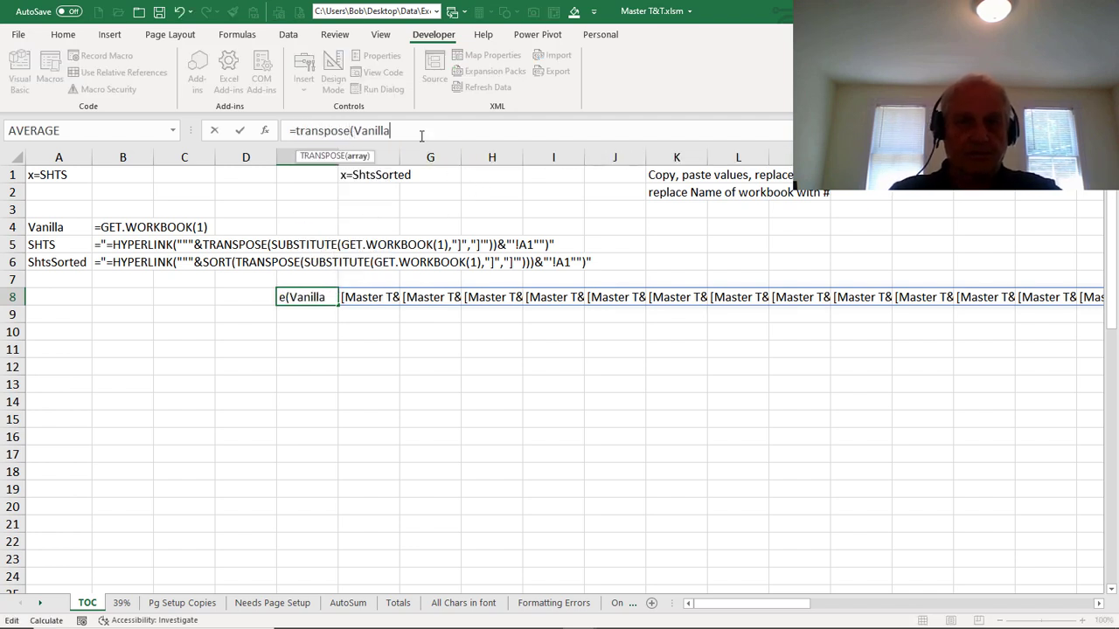
{"action": "type", "text": ")"}
{"action": "key", "text": "Return"}
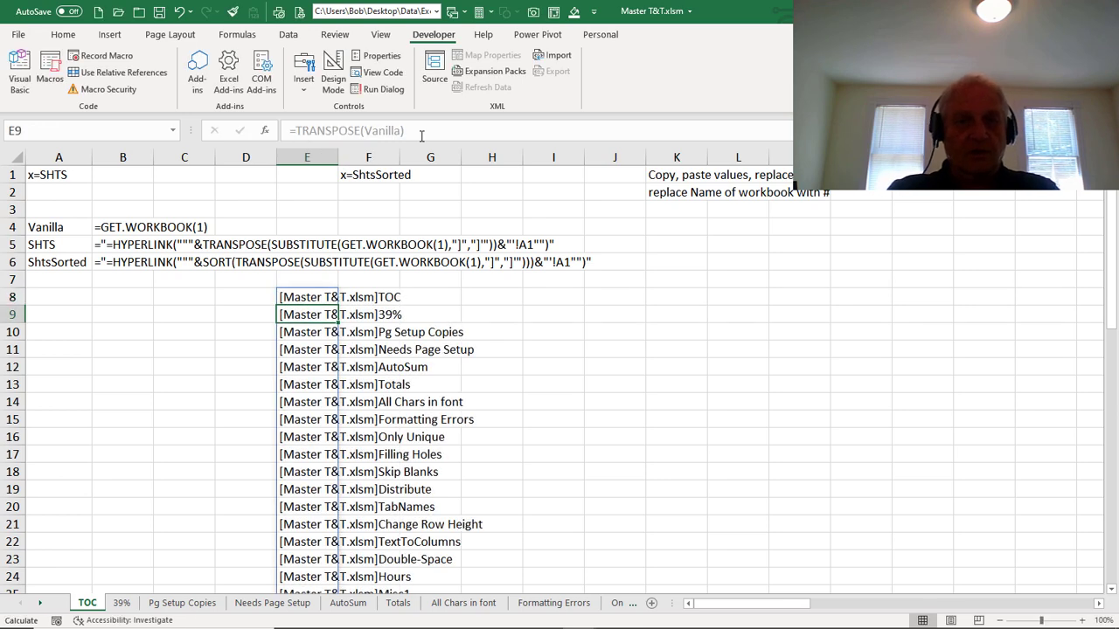
Compare the transposed sheet list in column E with the sheet tabs, and examine the SHTS and ShtsSorted formulas in rows 5 and 6
{"action": "left_click", "coordinate": [507, 301]}
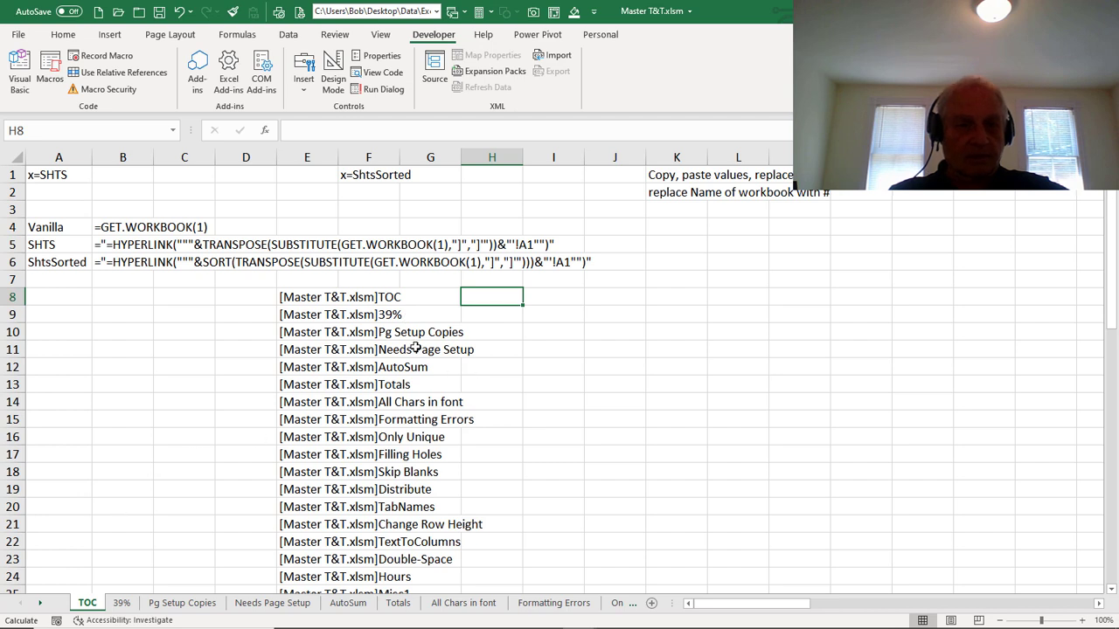
{"action": "left_click", "coordinate": [390, 314]}
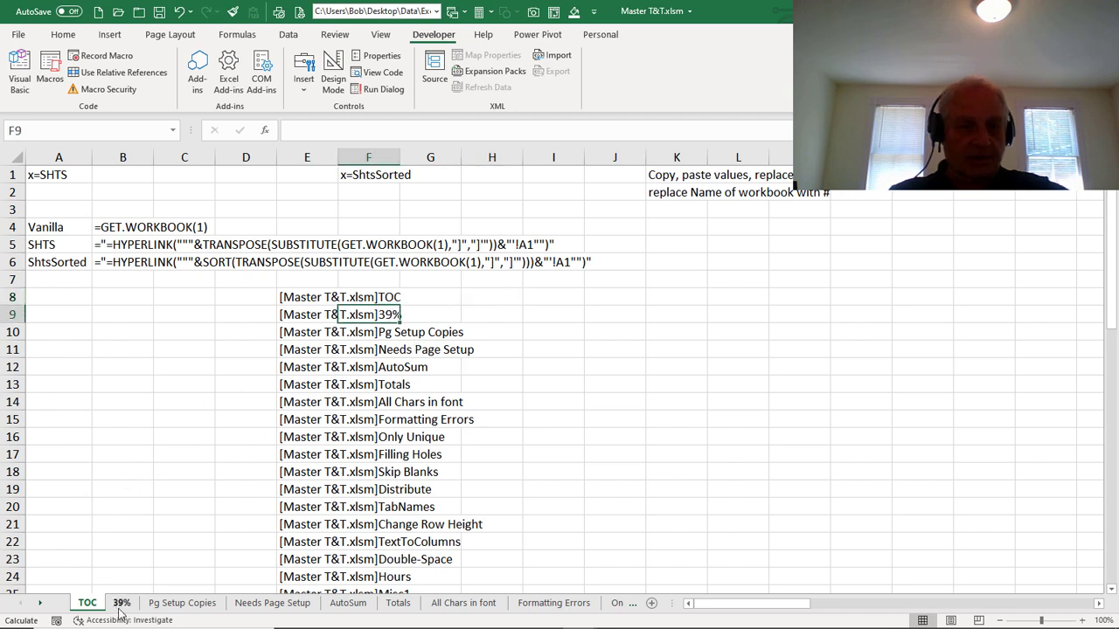
{"action": "left_click", "coordinate": [395, 339]}
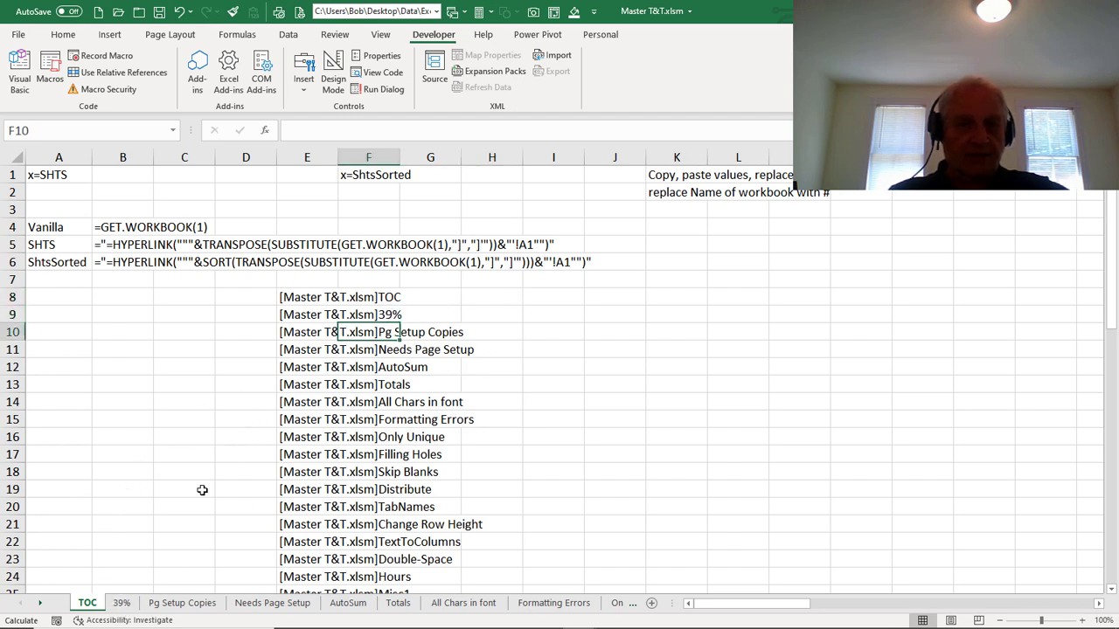
{"action": "scroll", "coordinate": [373, 326], "scroll_direction": "down", "scroll_amount": 10}
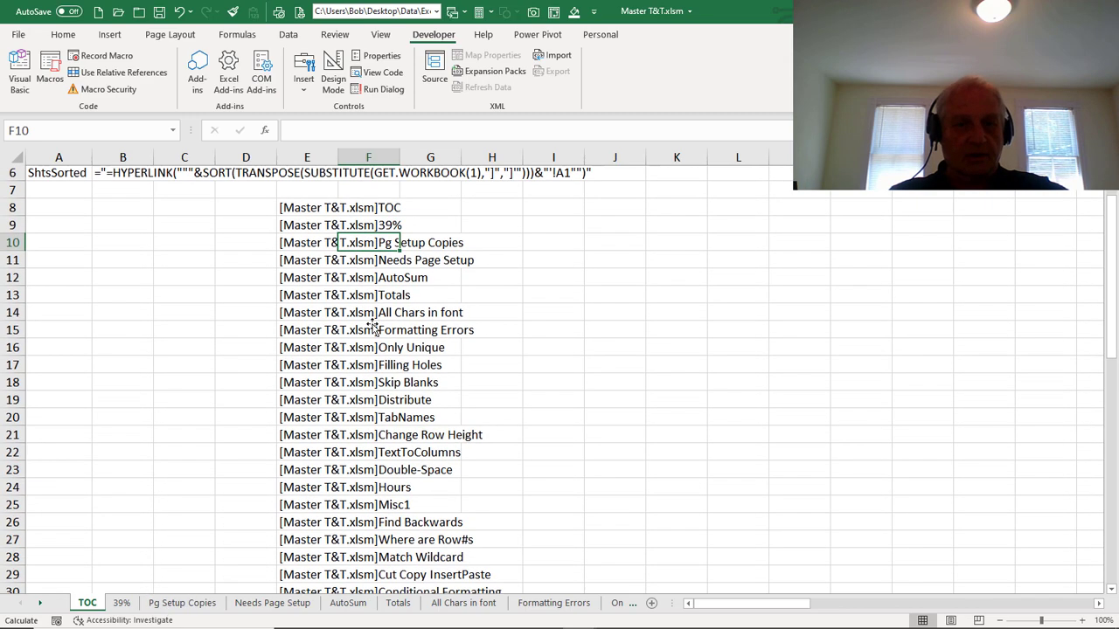
{"action": "scroll", "coordinate": [373, 326], "scroll_direction": "down", "scroll_amount": 6}
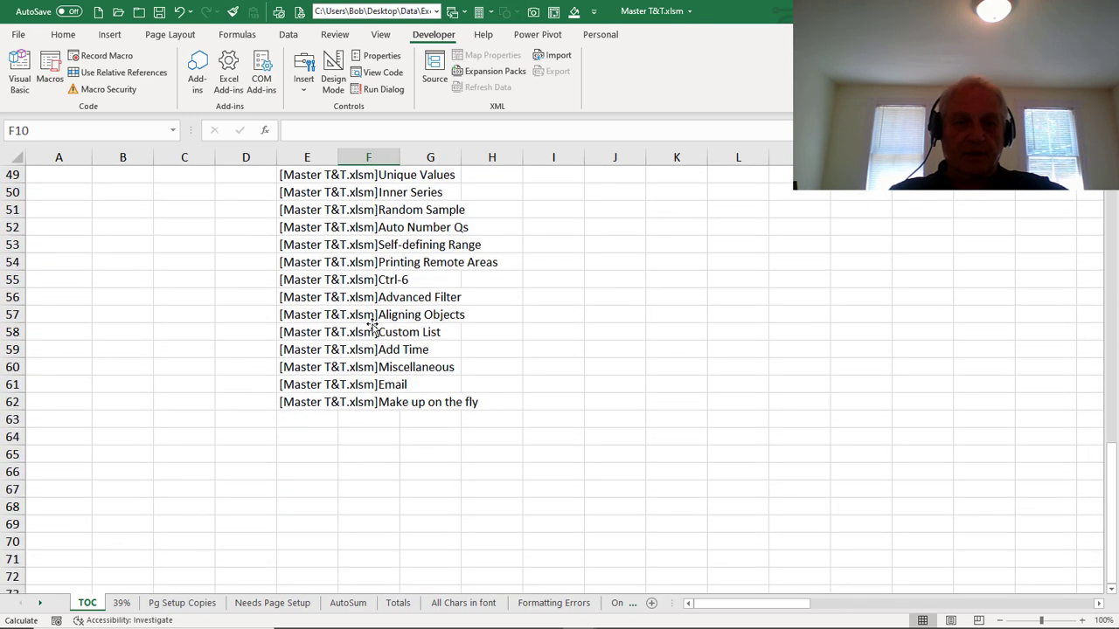
{"action": "scroll", "coordinate": [374, 326], "scroll_direction": "up", "scroll_amount": 12}
{"action": "scroll", "coordinate": [373, 326], "scroll_direction": "up", "scroll_amount": 4}
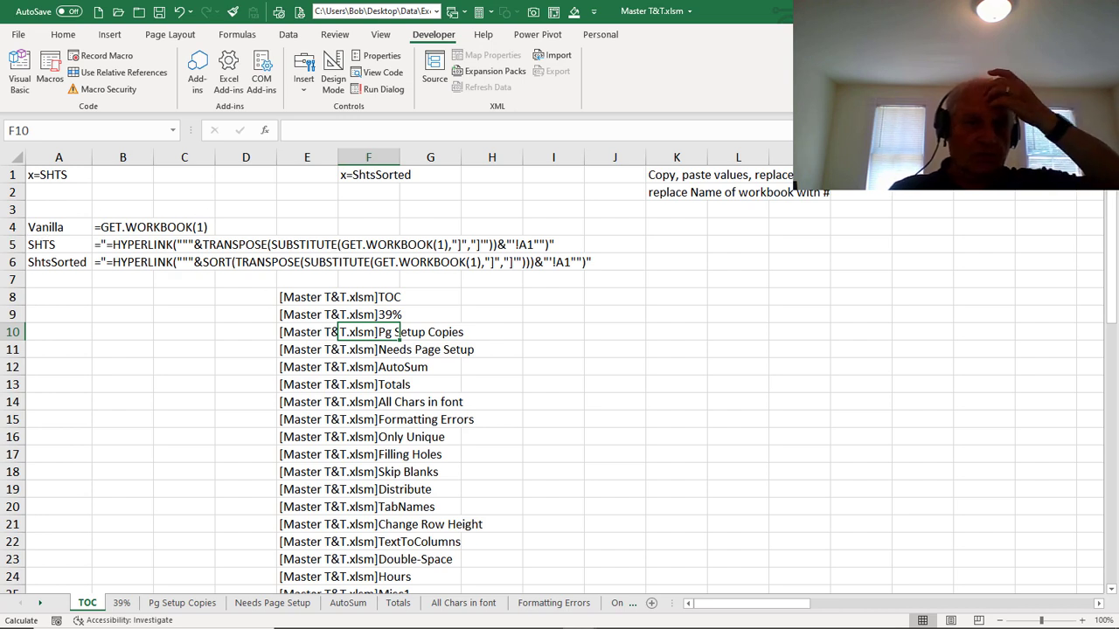
{"action": "left_click_drag", "start_coordinate": [14, 245], "coordinate": [13, 262]}
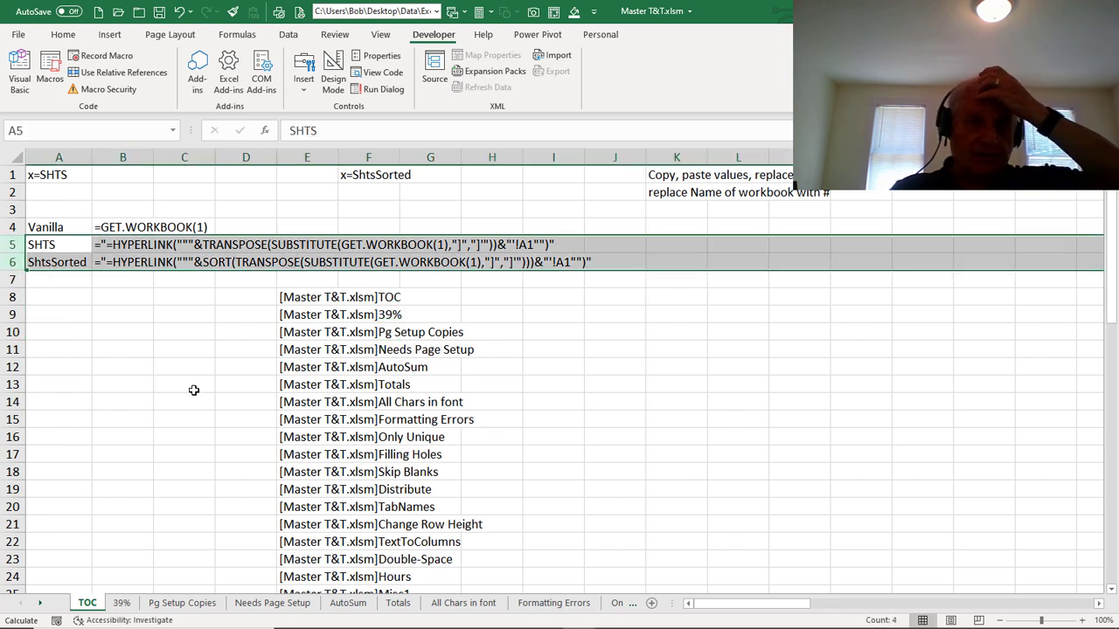
{"action": "left_click", "coordinate": [374, 312]}
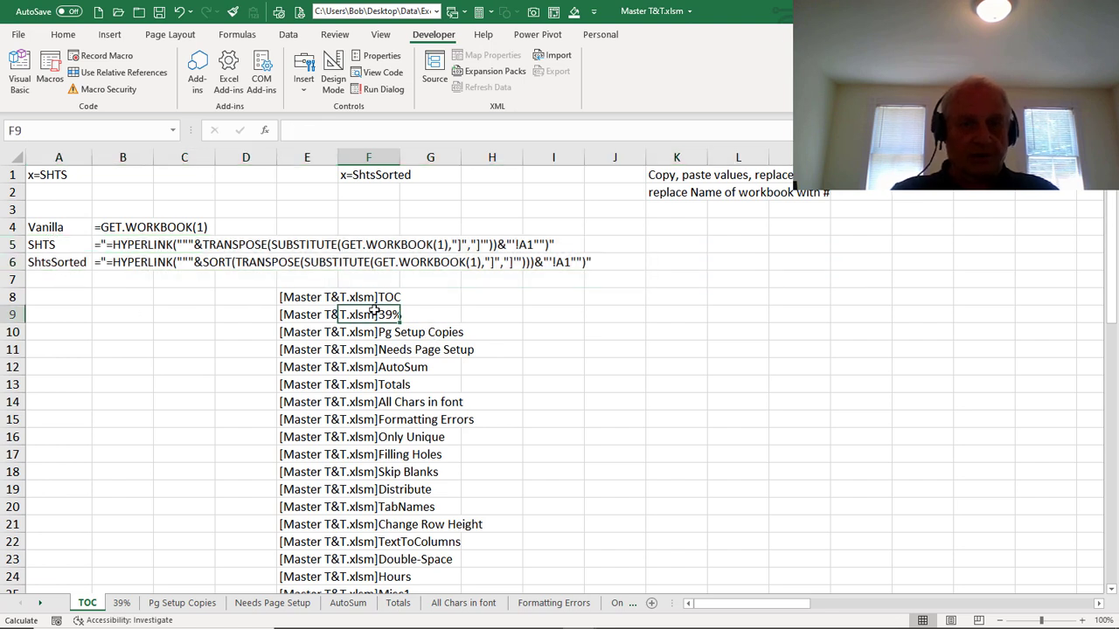
Clear the sheet list formula from E8 and move the name definitions in A4:B6 to H4:I6
{"action": "left_click", "coordinate": [302, 295]}
{"action": "left_click_drag", "start_coordinate": [338, 305], "coordinate": [332, 294]}
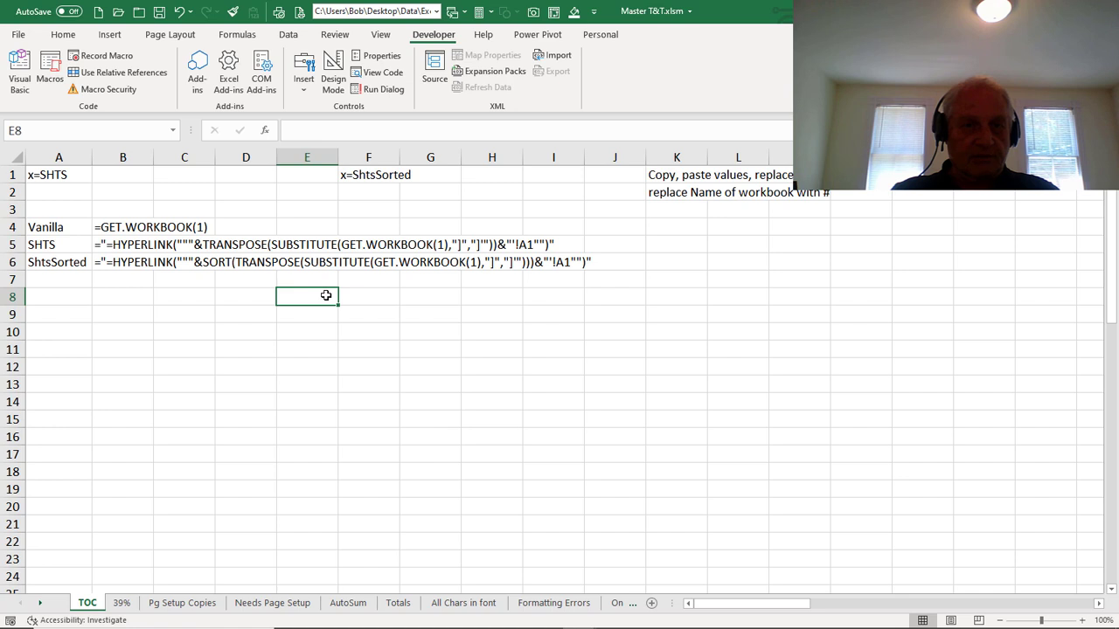
{"action": "left_click", "coordinate": [62, 295]}
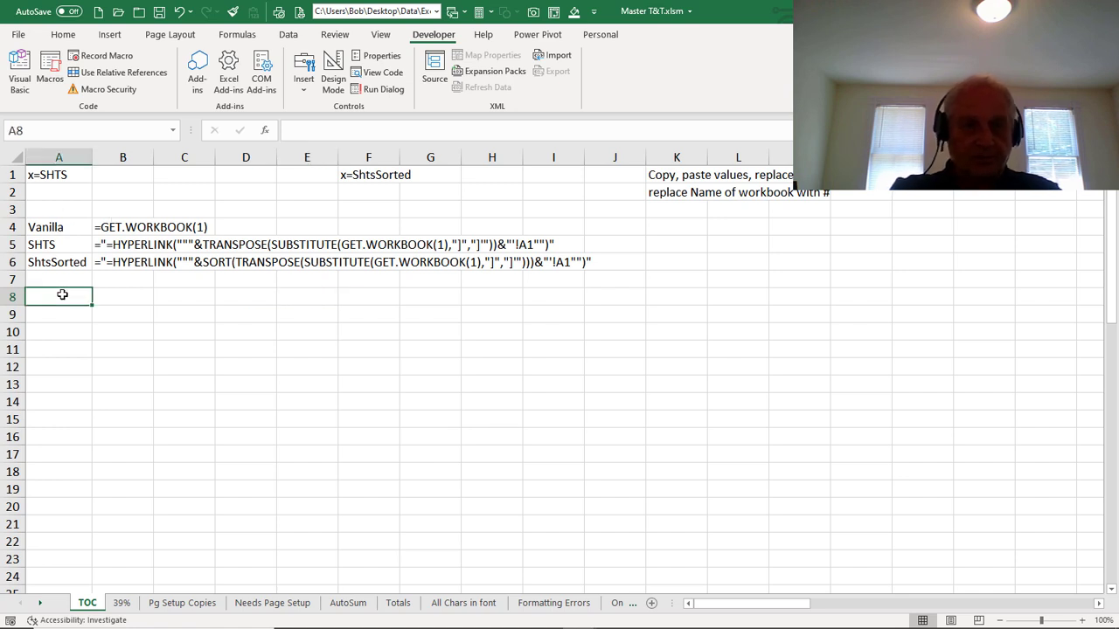
{"action": "left_click_drag", "start_coordinate": [55, 226], "coordinate": [572, 273]}
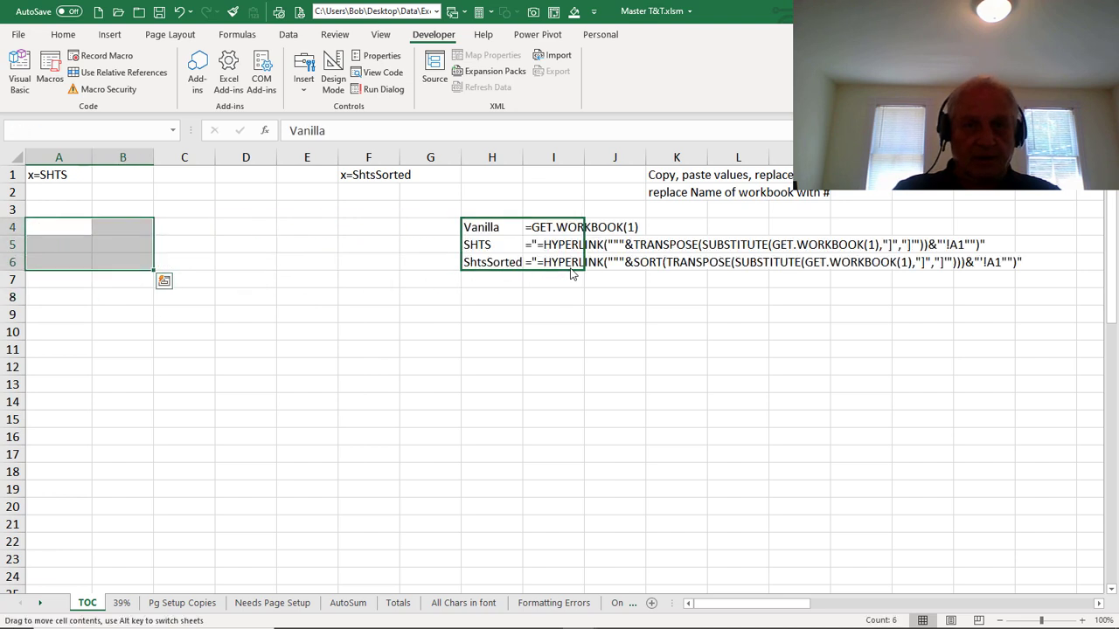
Turn the text in cell A1 into the live formula =SHTS by removing the leading x
{"action": "left_click", "coordinate": [61, 172]}
{"action": "left_click", "coordinate": [288, 130]}
{"action": "key", "text": "Delete"}
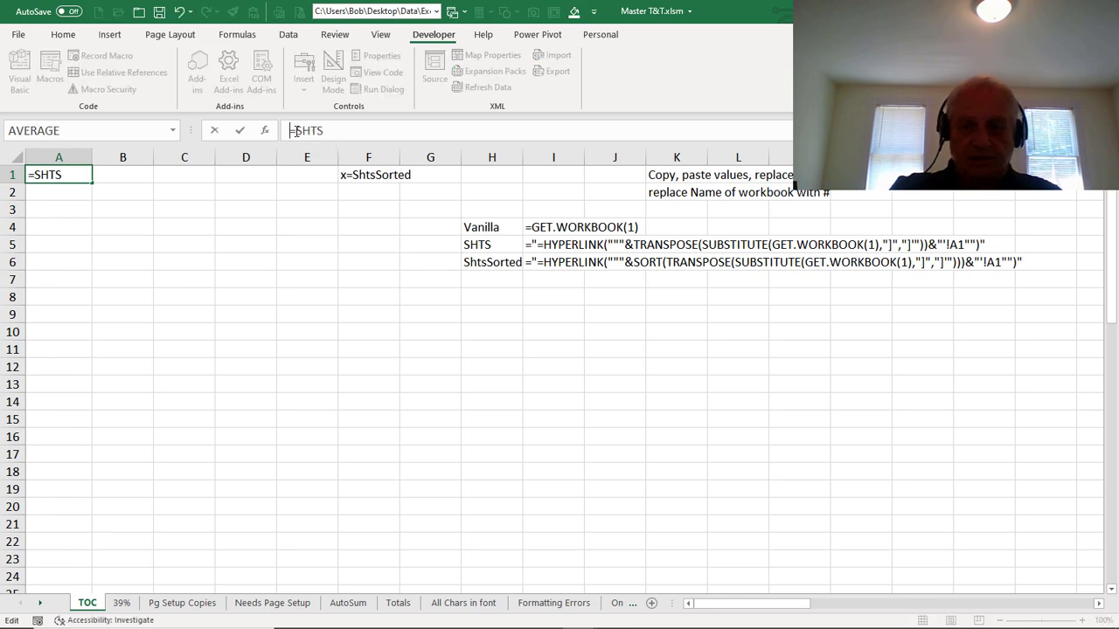
{"action": "key", "text": "Return"}
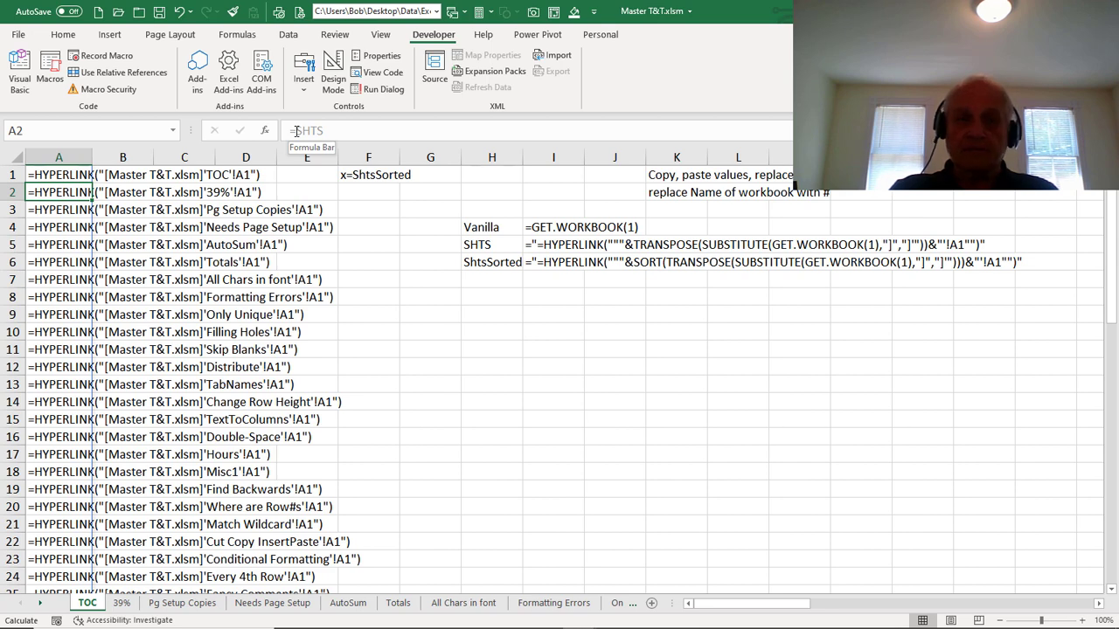
Examine the HYPERLINK texts spilled down column A and which cells hold the SHTS formula
{"action": "left_click", "coordinate": [48, 278]}
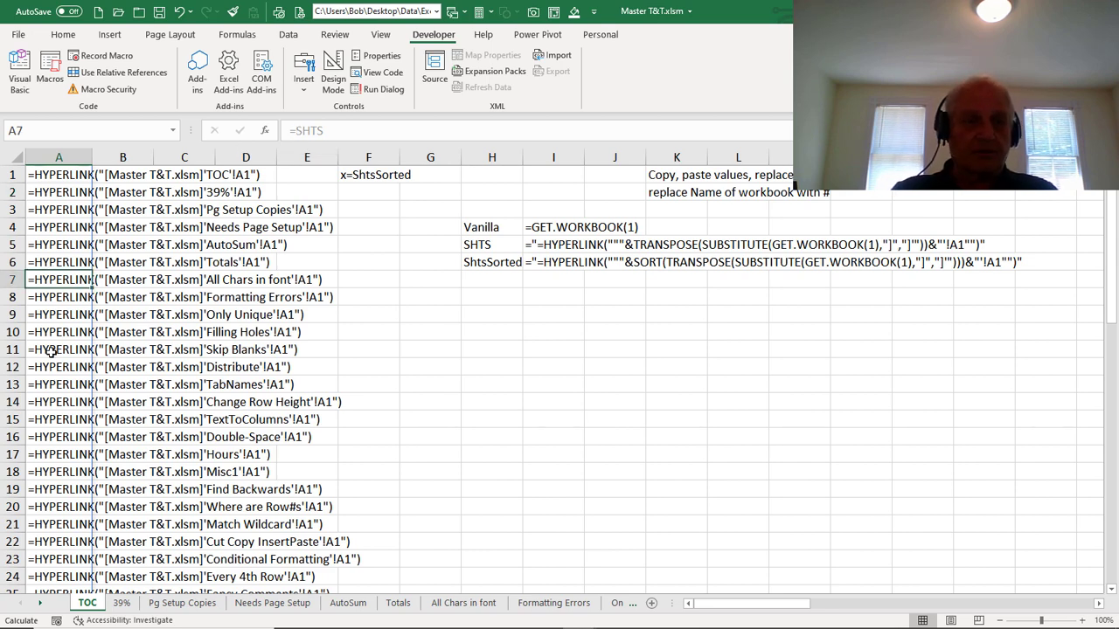
{"action": "left_click", "coordinate": [50, 352]}
{"action": "left_click", "coordinate": [106, 250]}
{"action": "left_click", "coordinate": [44, 212]}
{"action": "left_click", "coordinate": [47, 305]}
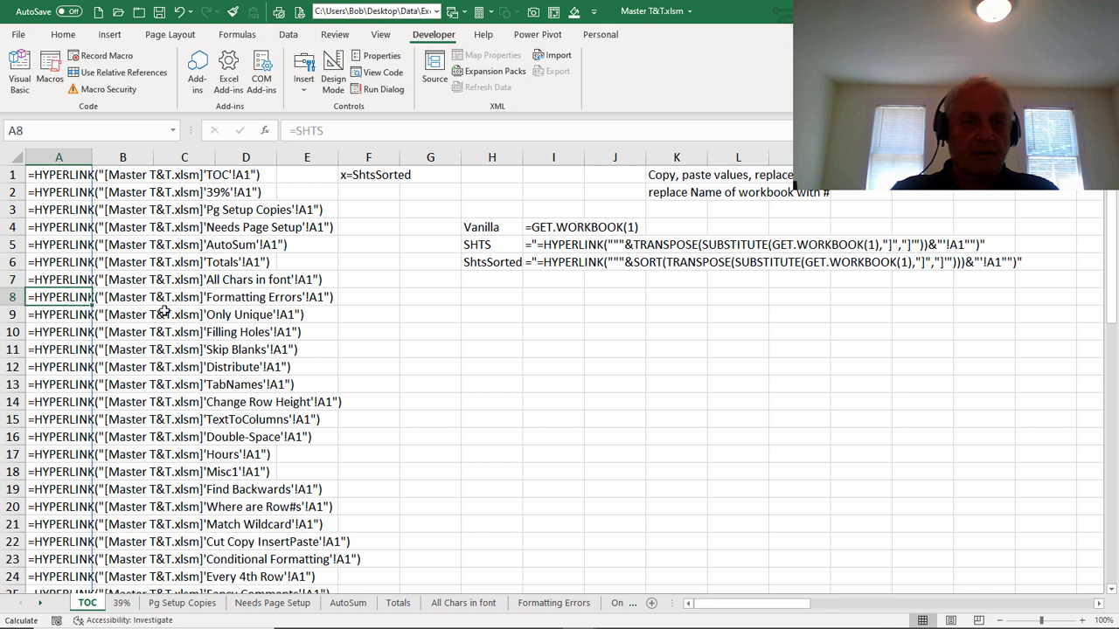
{"action": "left_click", "coordinate": [164, 311]}
{"action": "left_click", "coordinate": [148, 211]}
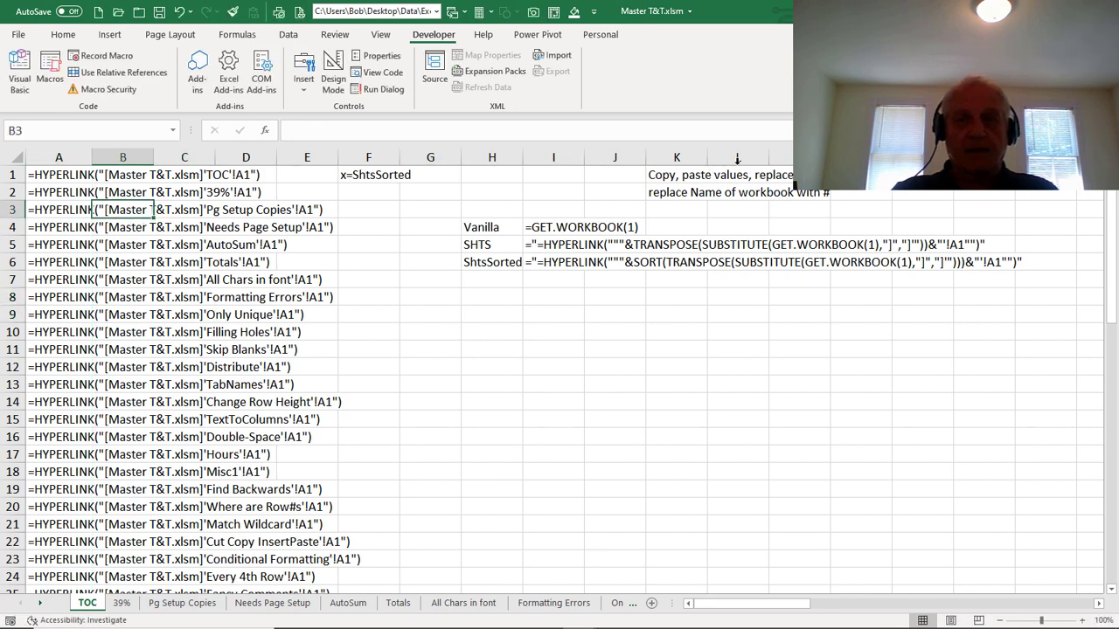
Convert the spilled SHTS results in column A to static values in place, and check several cells of the list
{"action": "left_click", "coordinate": [64, 156]}
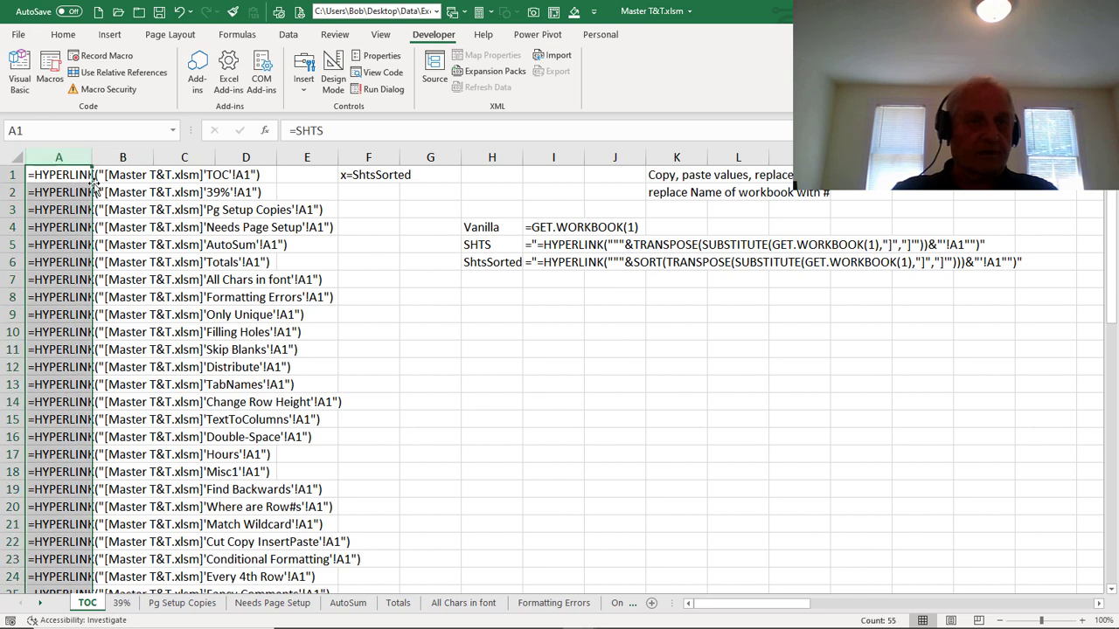
{"action": "mouse_move", "coordinate": [96, 208]}
{"action": "left_mouse_down"}
{"action": "mouse_move", "coordinate": [174, 212]}
{"action": "mouse_move", "coordinate": [89, 211]}
{"action": "left_mouse_up"}
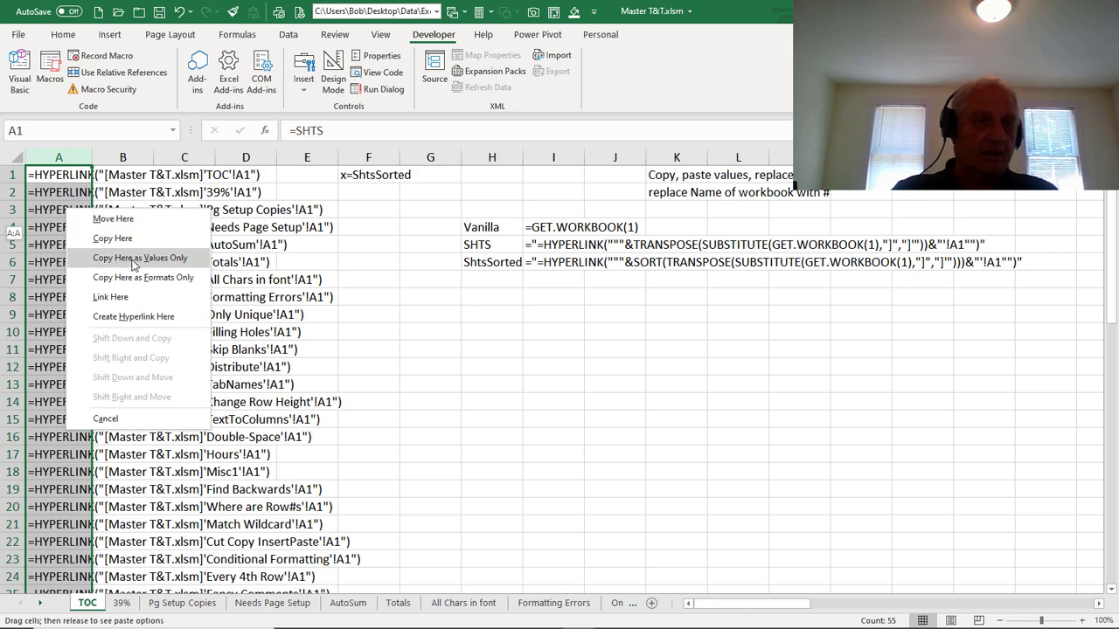
{"action": "left_click", "coordinate": [133, 260]}
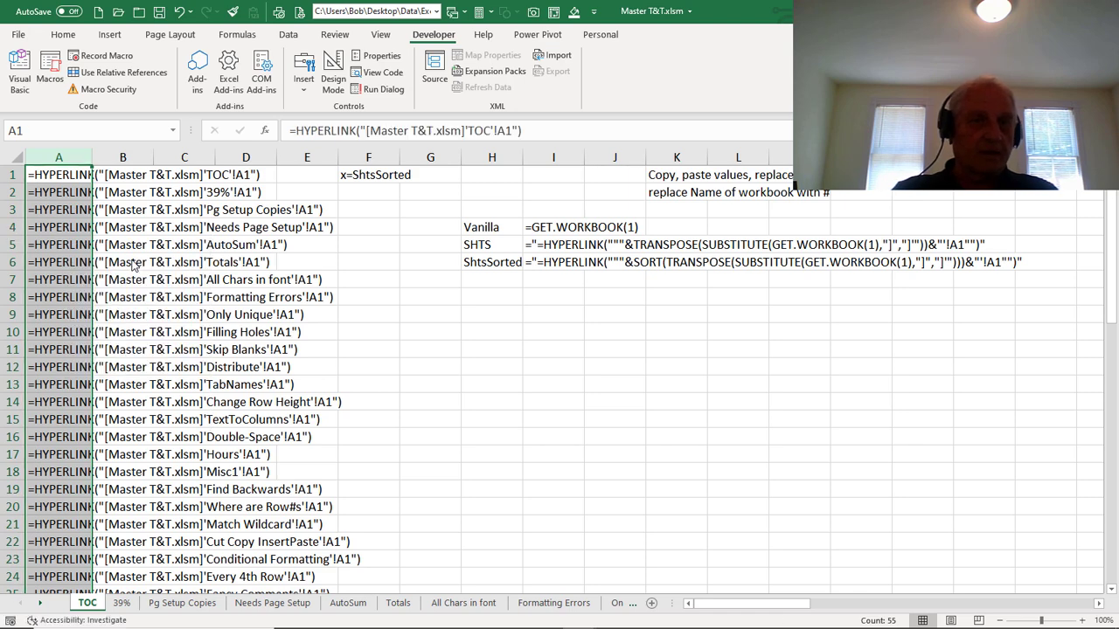
{"action": "left_click", "coordinate": [45, 215]}
{"action": "left_click", "coordinate": [50, 251]}
{"action": "left_click", "coordinate": [52, 297]}
{"action": "left_click", "coordinate": [57, 332]}
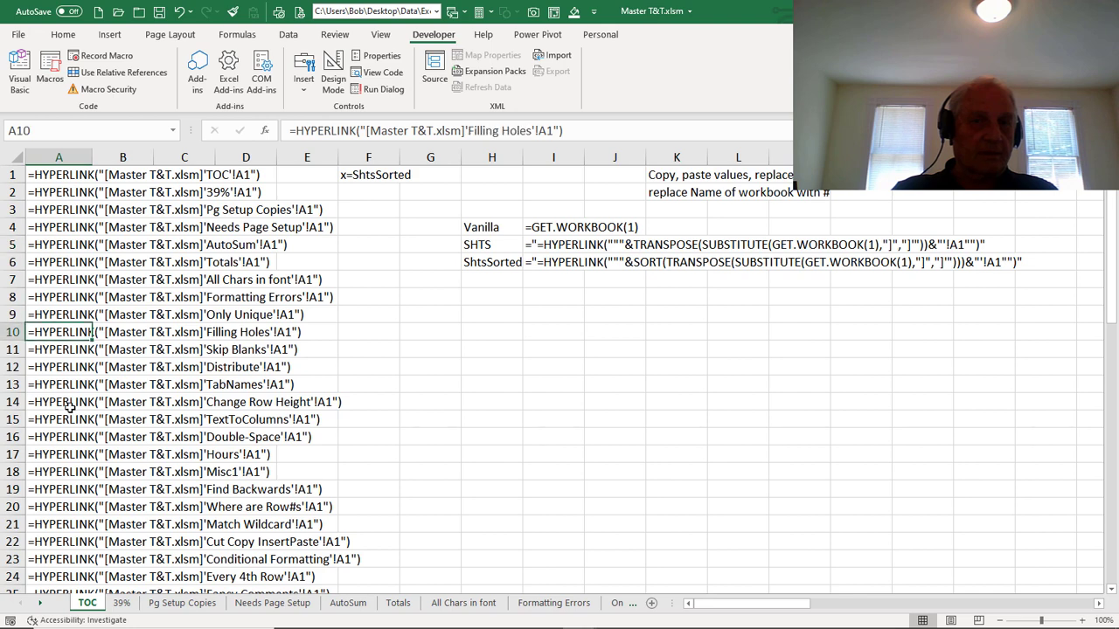
{"action": "left_click", "coordinate": [70, 405]}
{"action": "left_click", "coordinate": [27, 280]}
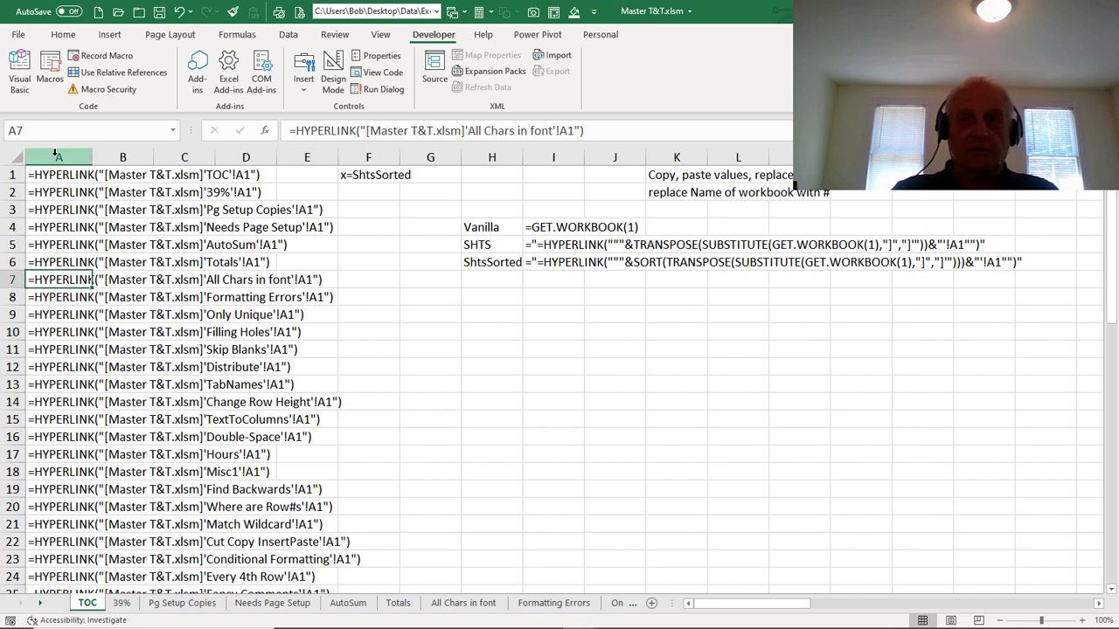
Replace every = with = throughout column A to turn the HYPERLINK texts into live links
{"action": "left_click", "coordinate": [57, 154]}
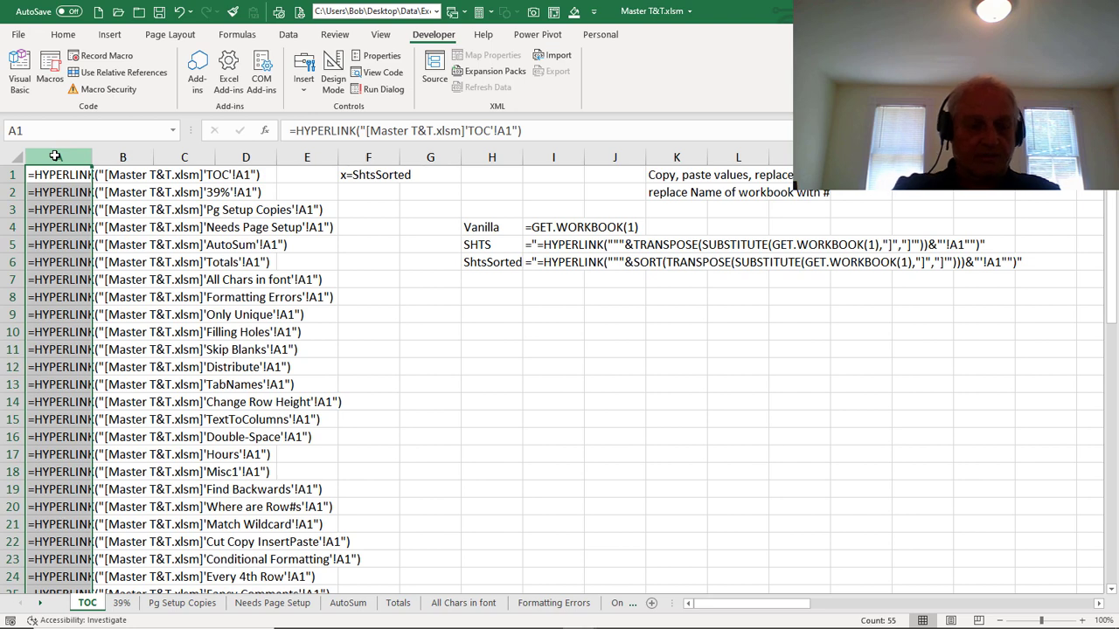
{"action": "key", "text": "ctrl+h"}
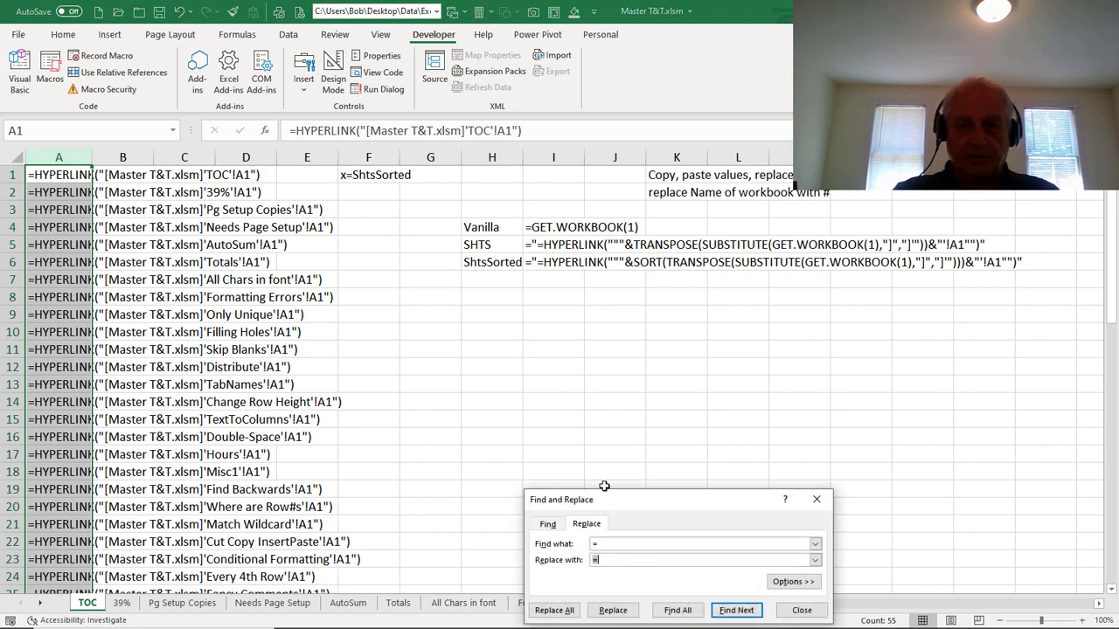
{"action": "left_click_drag", "start_coordinate": [579, 509], "coordinate": [299, 251]}
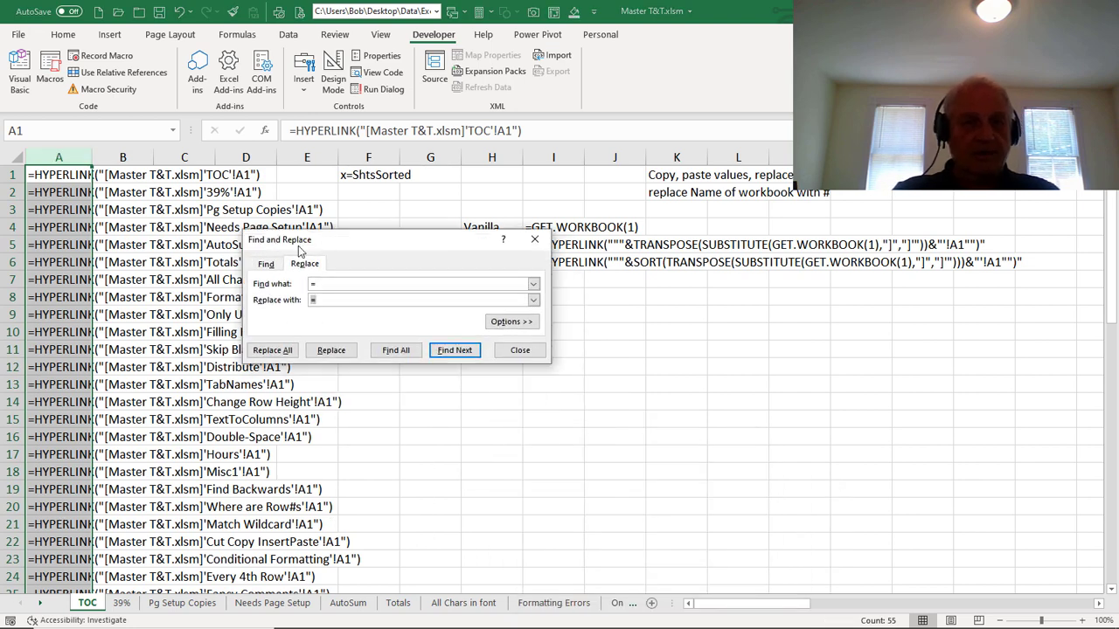
{"action": "left_click", "coordinate": [274, 351]}
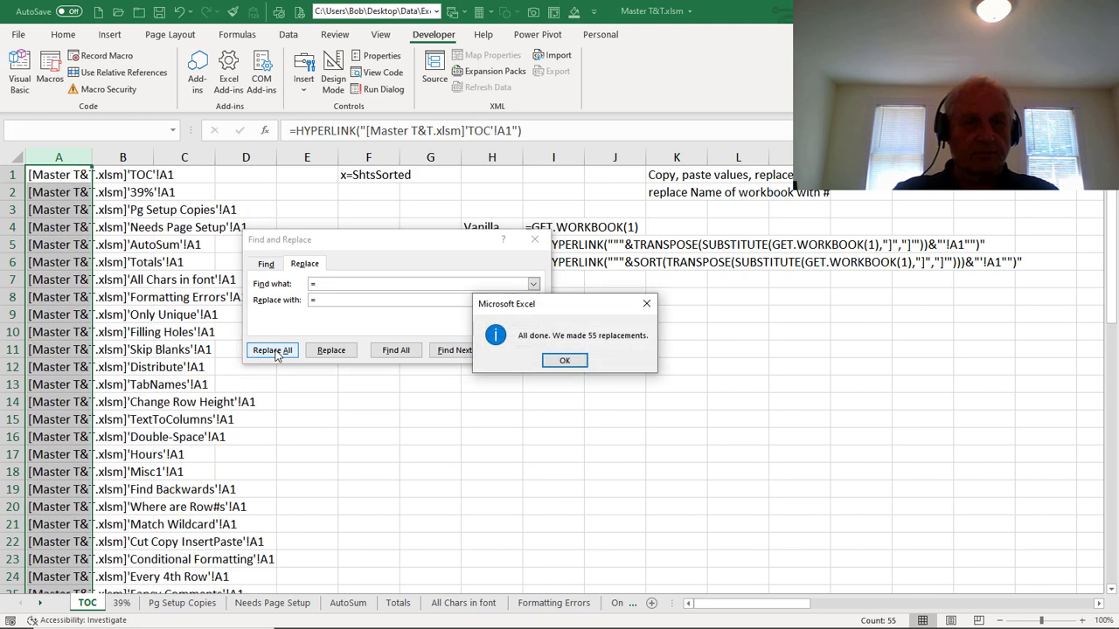
{"action": "left_click", "coordinate": [568, 361]}
{"action": "left_click", "coordinate": [529, 359]}
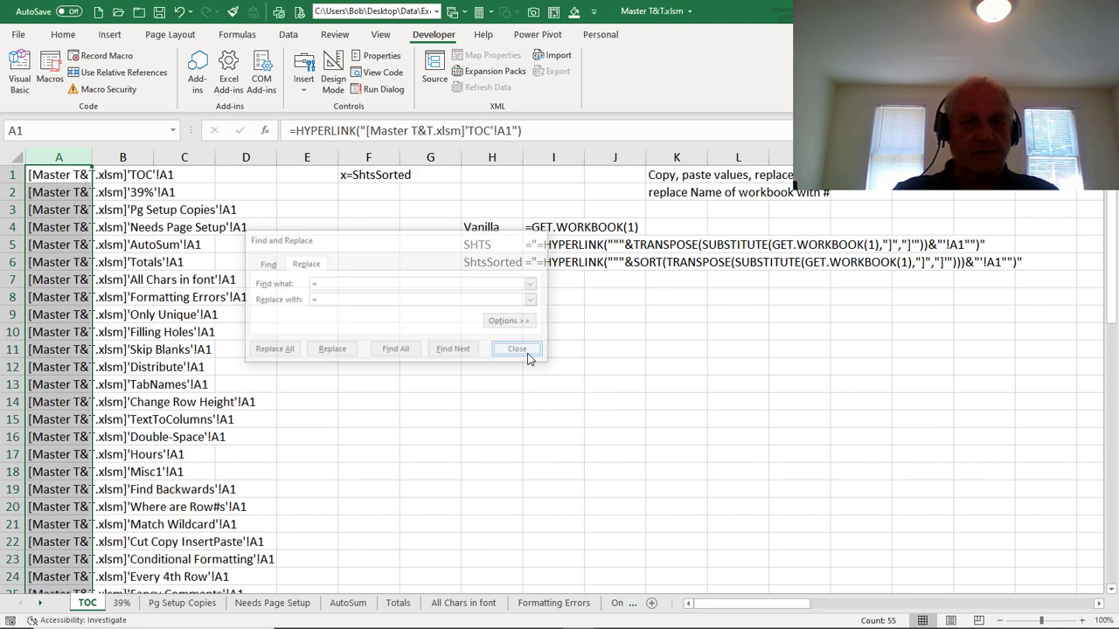
{"action": "left_click", "coordinate": [402, 319]}
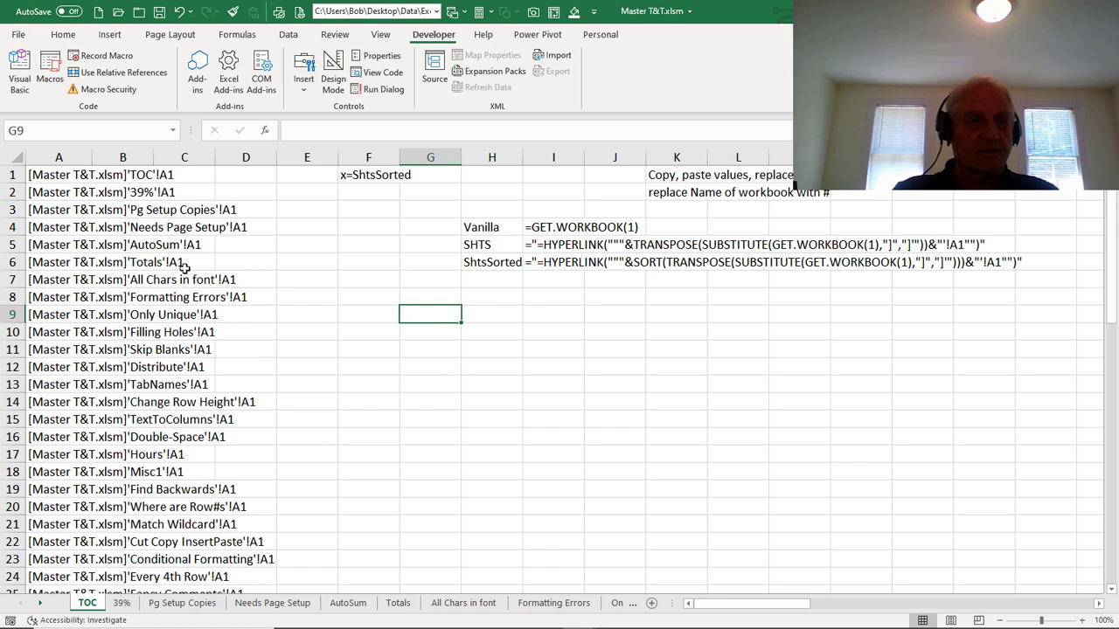
Follow the links to the All Chars in font and Fancy Comments sheets, returning to the TOC list after each one
{"action": "left_click", "coordinate": [57, 286]}
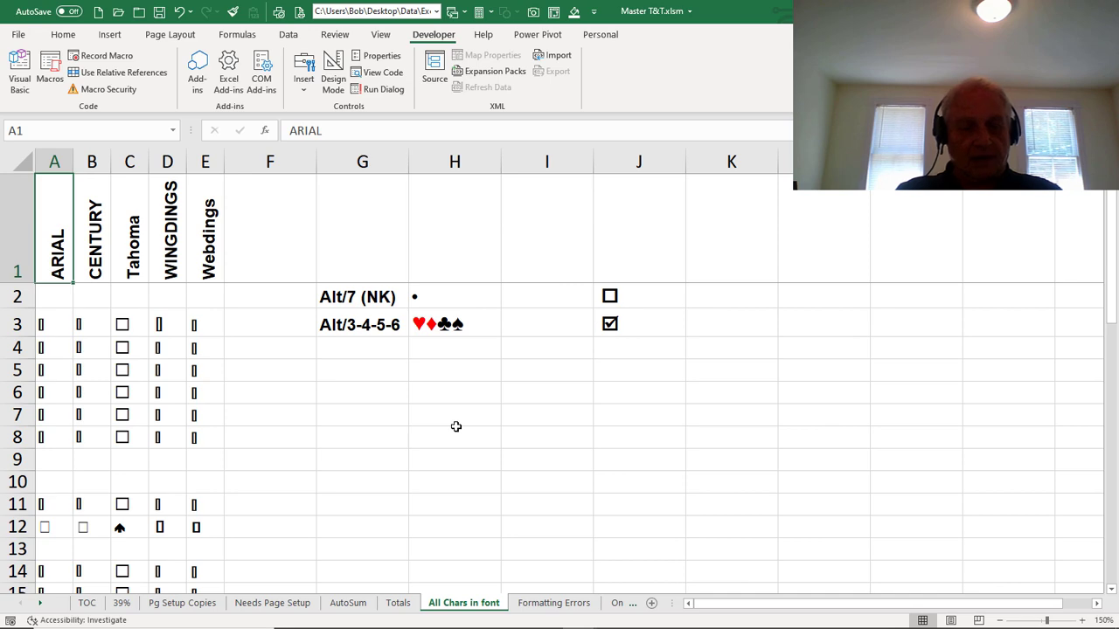
{"action": "left_click", "coordinate": [475, 332]}
{"action": "key", "text": "alt+Left"}
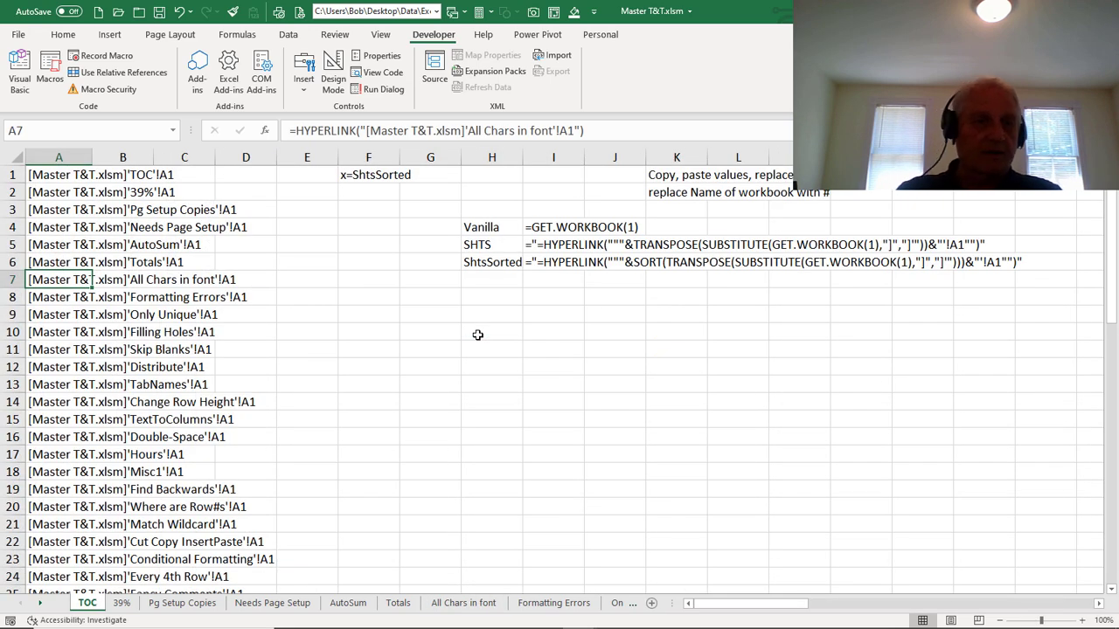
{"action": "scroll", "coordinate": [356, 375], "scroll_direction": "down", "scroll_amount": 4}
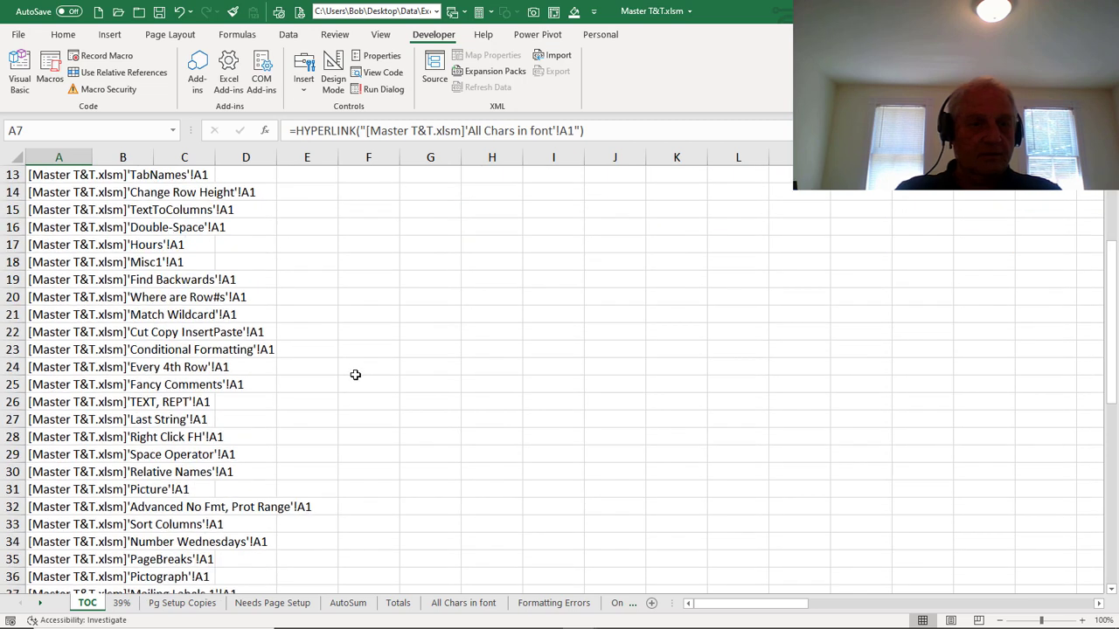
{"action": "left_click", "coordinate": [53, 390]}
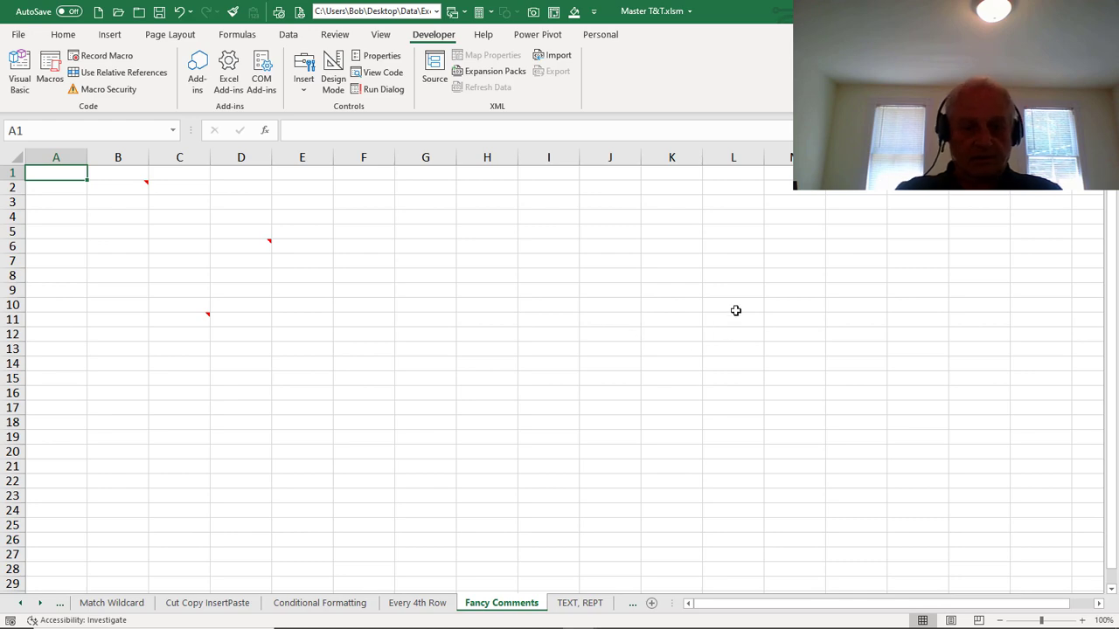
{"action": "key", "text": "alt+Left"}
{"action": "scroll", "coordinate": [662, 37], "scroll_direction": "up", "scroll_amount": 2}
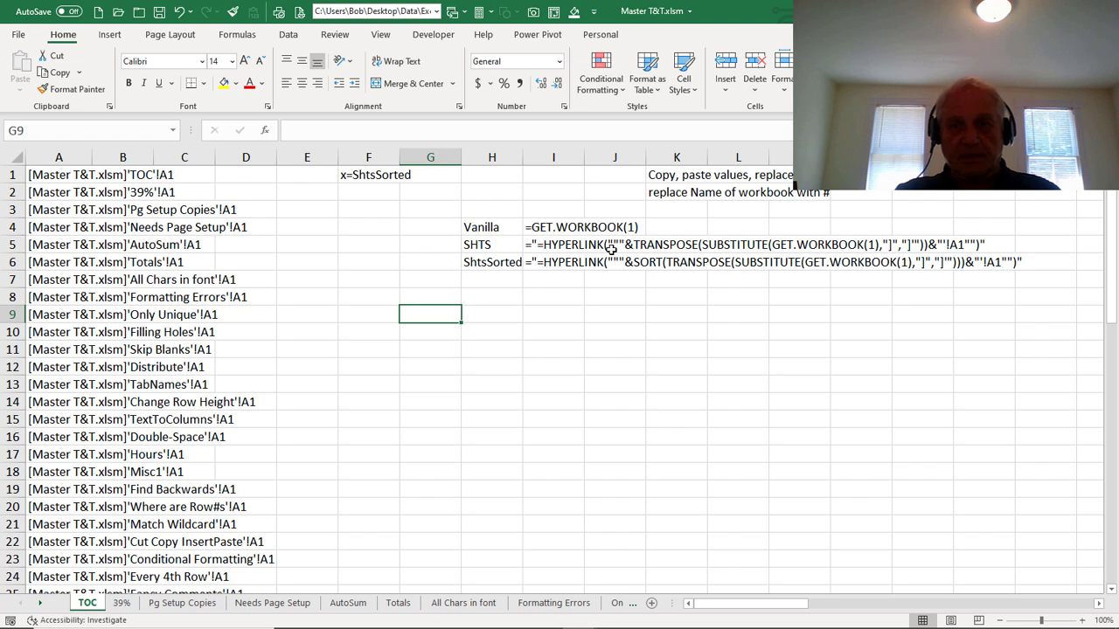
Examine the HYPERLINK formula in A1, especially its quotation marks, and compare it with the entry in row 3
{"action": "left_click", "coordinate": [83, 179]}
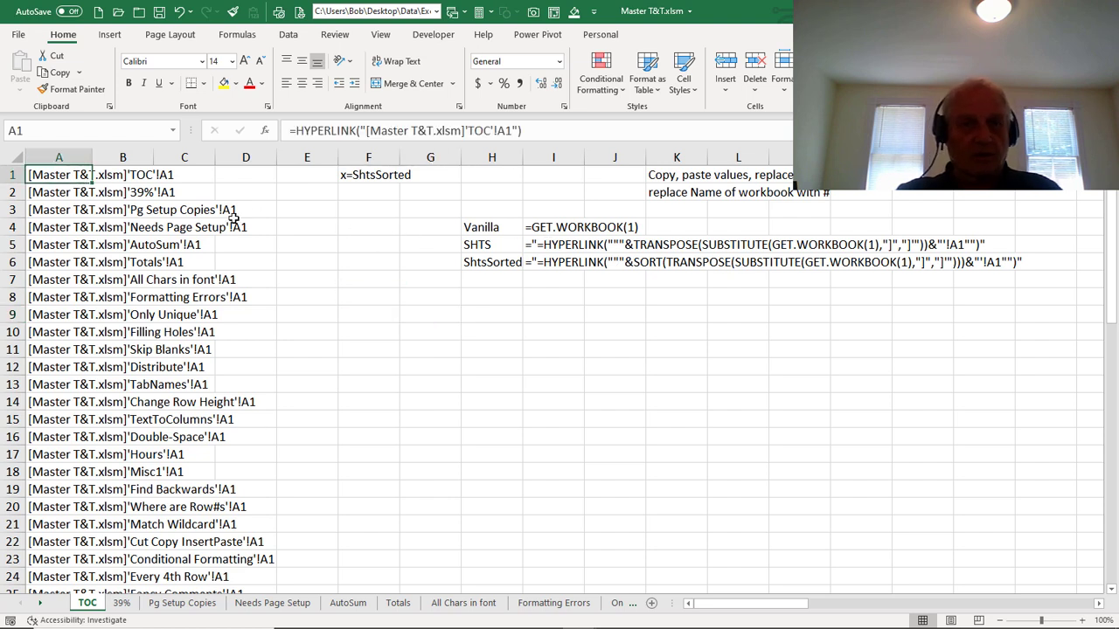
{"action": "left_click", "coordinate": [363, 129]}
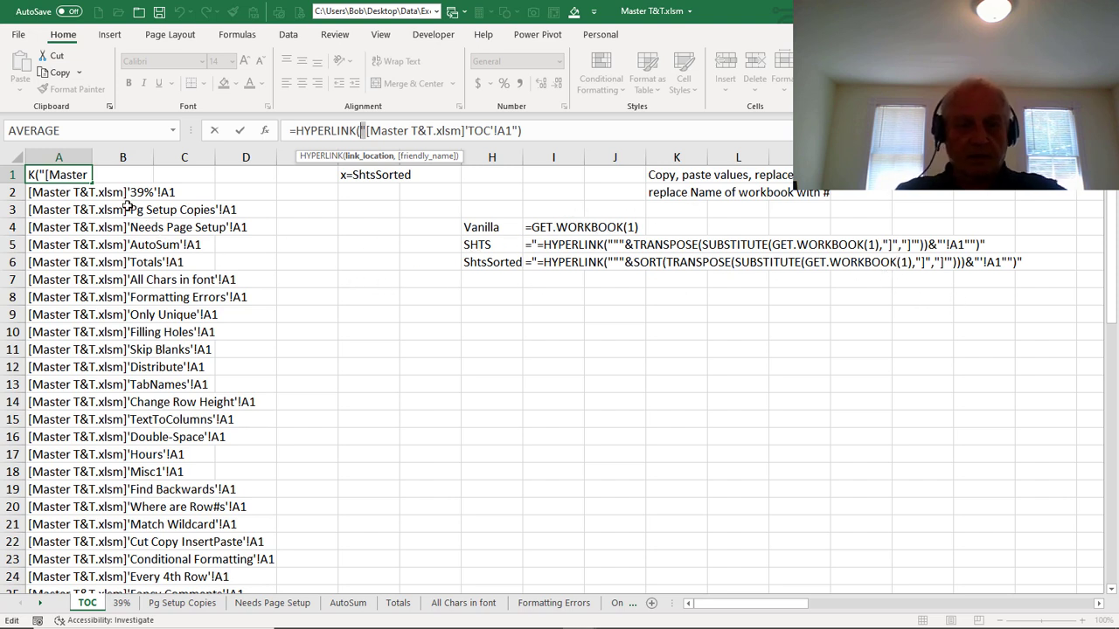
{"action": "key", "text": "Escape"}
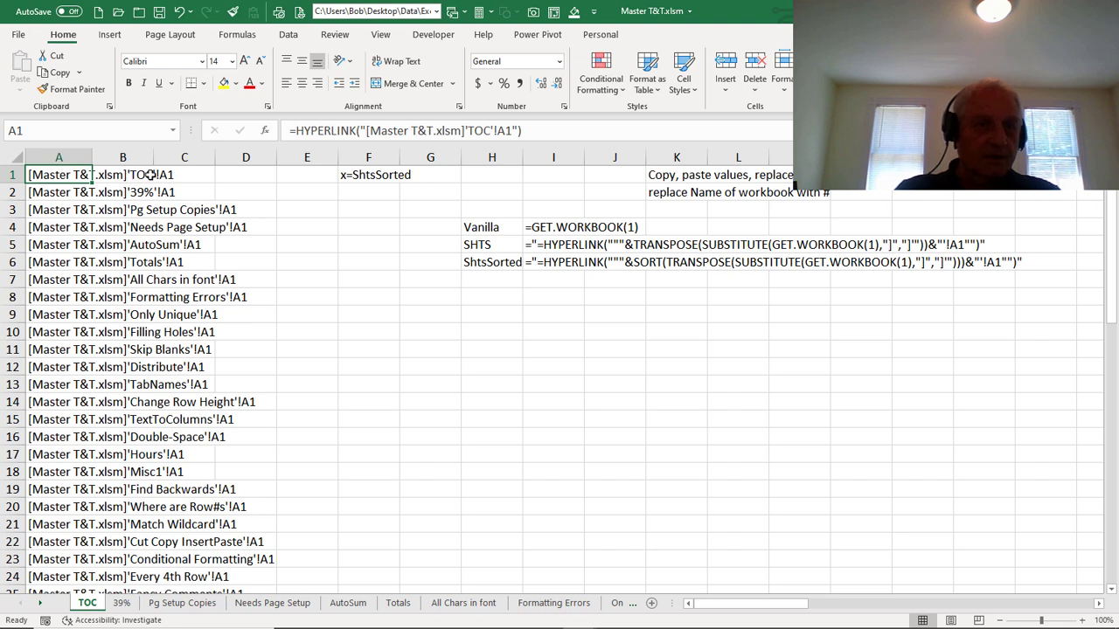
{"action": "left_click", "coordinate": [143, 208]}
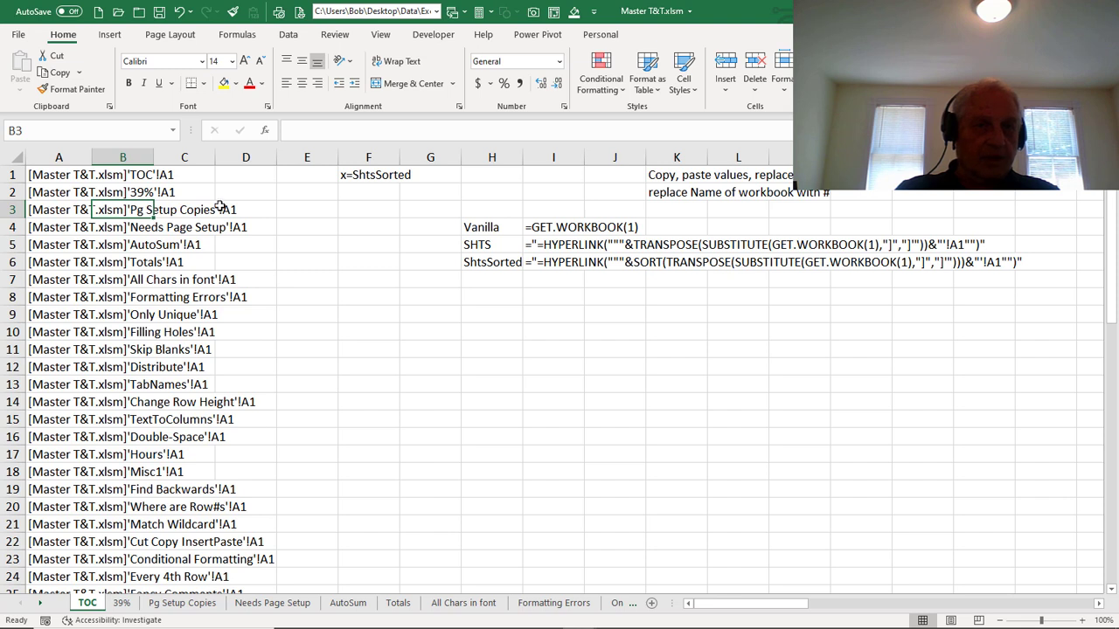
{"action": "left_click", "coordinate": [262, 212]}
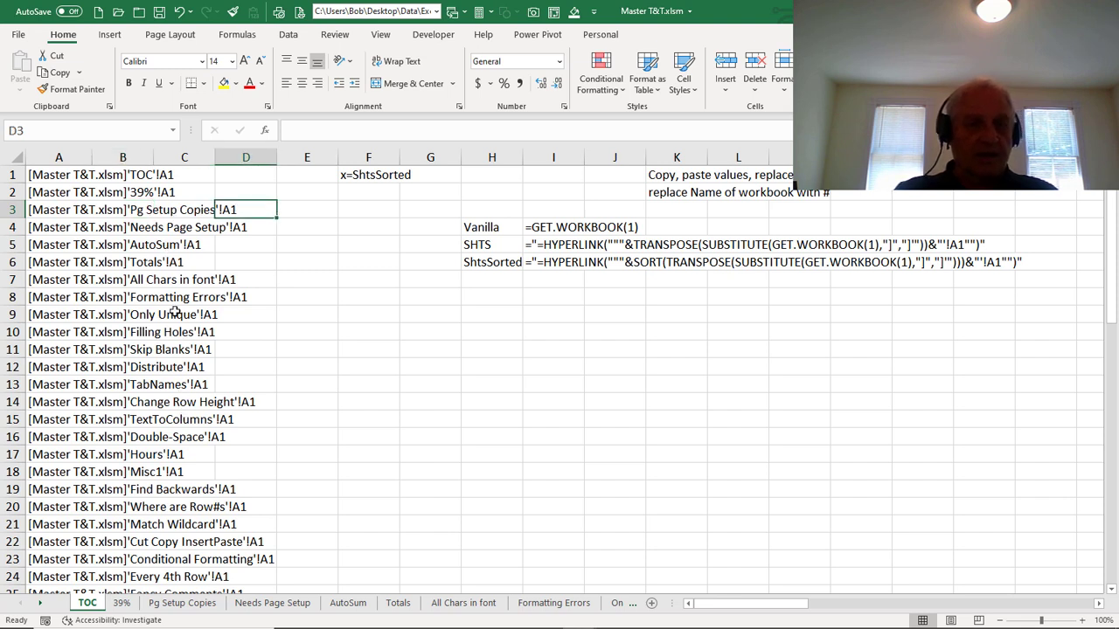
Enter the formula =Vanilla in cell F9 to list the sheet names across the row
{"action": "left_click", "coordinate": [381, 318]}
{"action": "type", "text": "=val"}
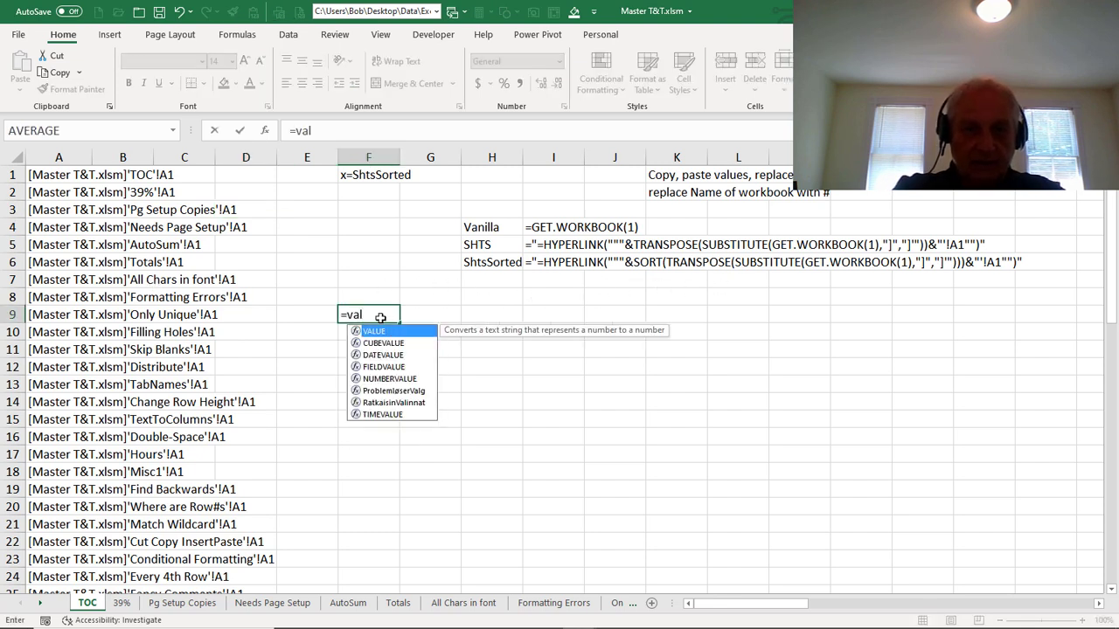
{"action": "key", "text": "BackSpace"}
{"action": "type", "text": "n"}
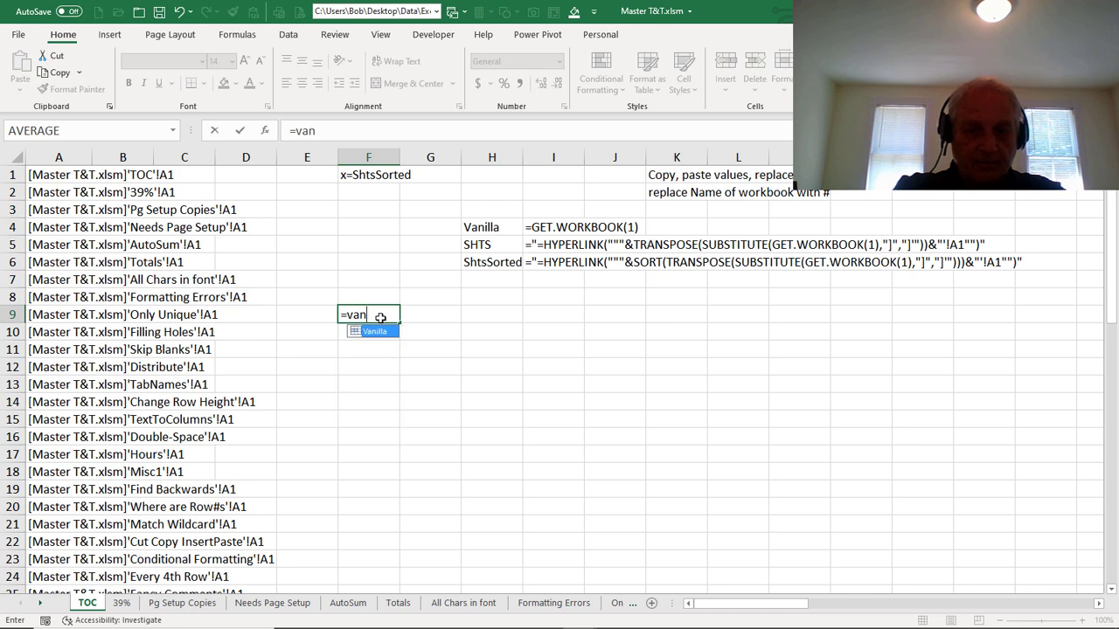
{"action": "type", "text": "illa"}
{"action": "key", "text": "Return"}
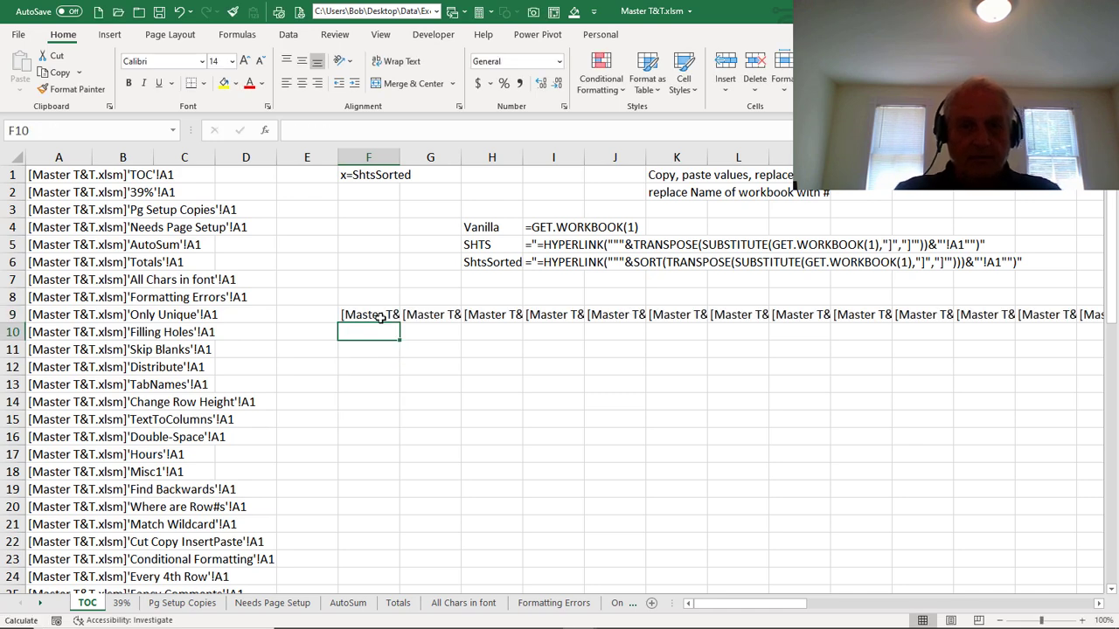
Change the formula in F9 to =TRANSPOSE(Vanilla) so the sheet names run down the column
{"action": "left_click", "coordinate": [381, 316]}
{"action": "left_click", "coordinate": [297, 131]}
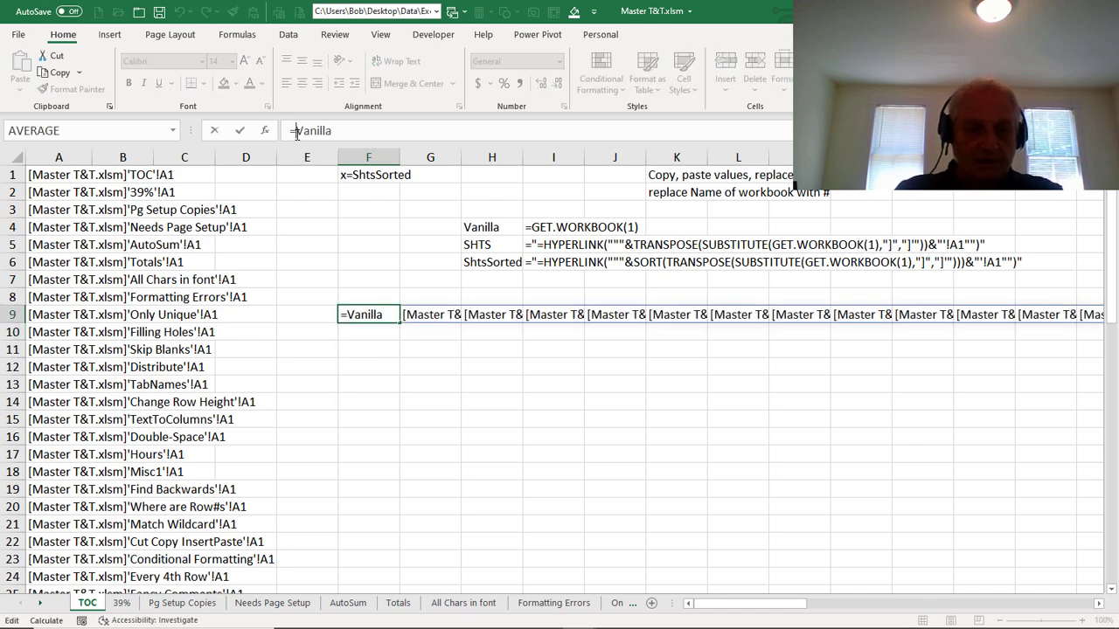
{"action": "type", "text": "transpose("}
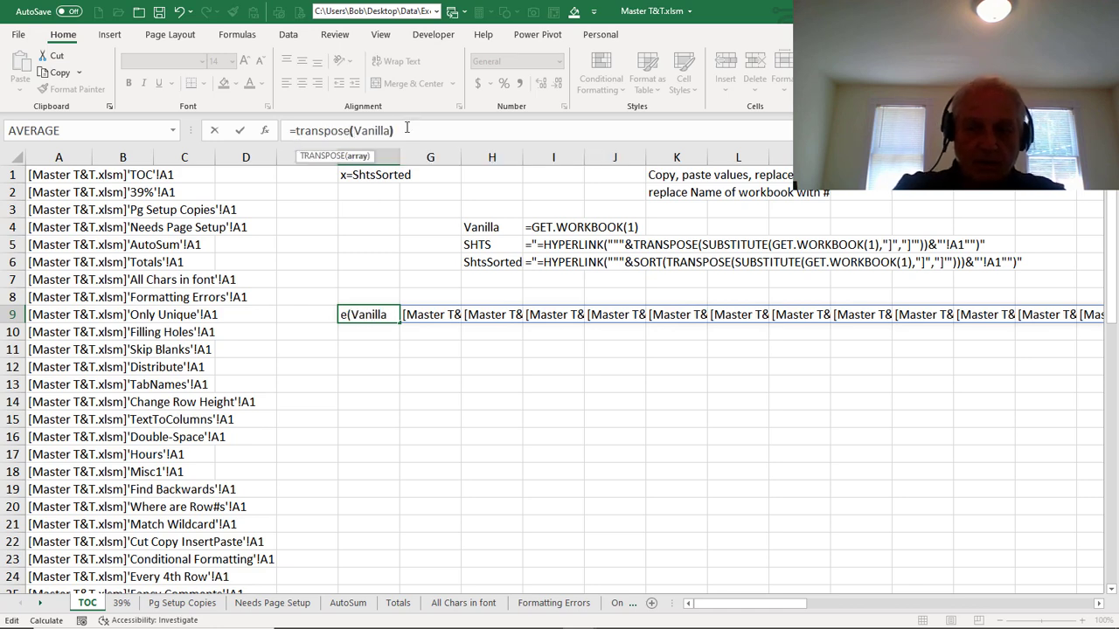
{"action": "type", "text": ")"}
{"action": "key", "text": "Return"}
{"action": "left_click", "coordinate": [581, 364]}
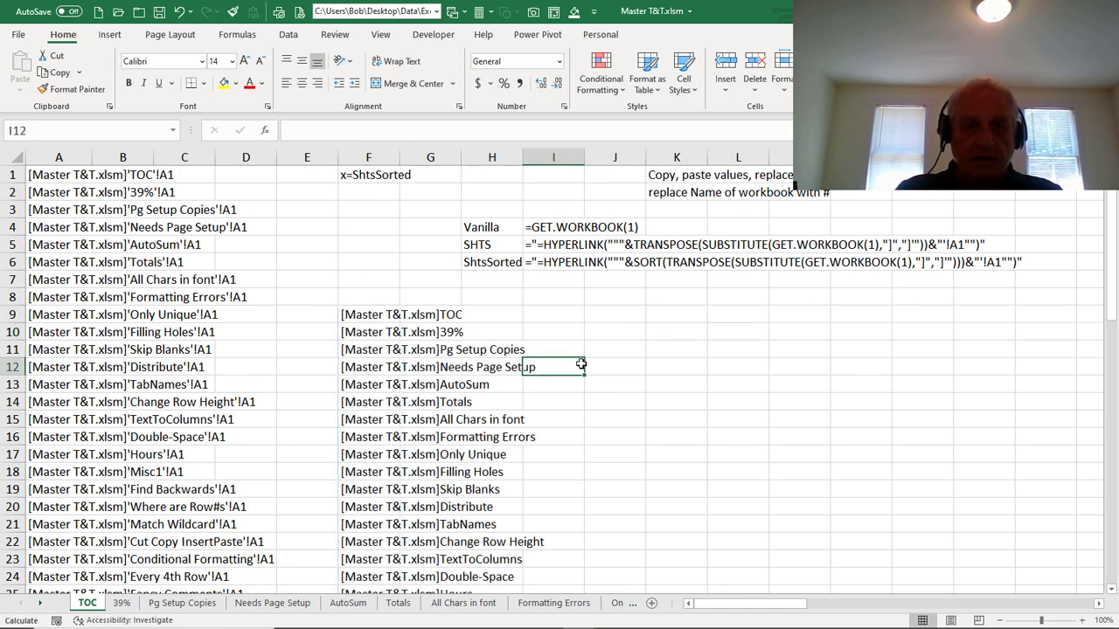
Examine the Pg Setup Copies entry in row 11 of the transposed list, and clear the formula from F9
{"action": "left_click", "coordinate": [443, 351]}
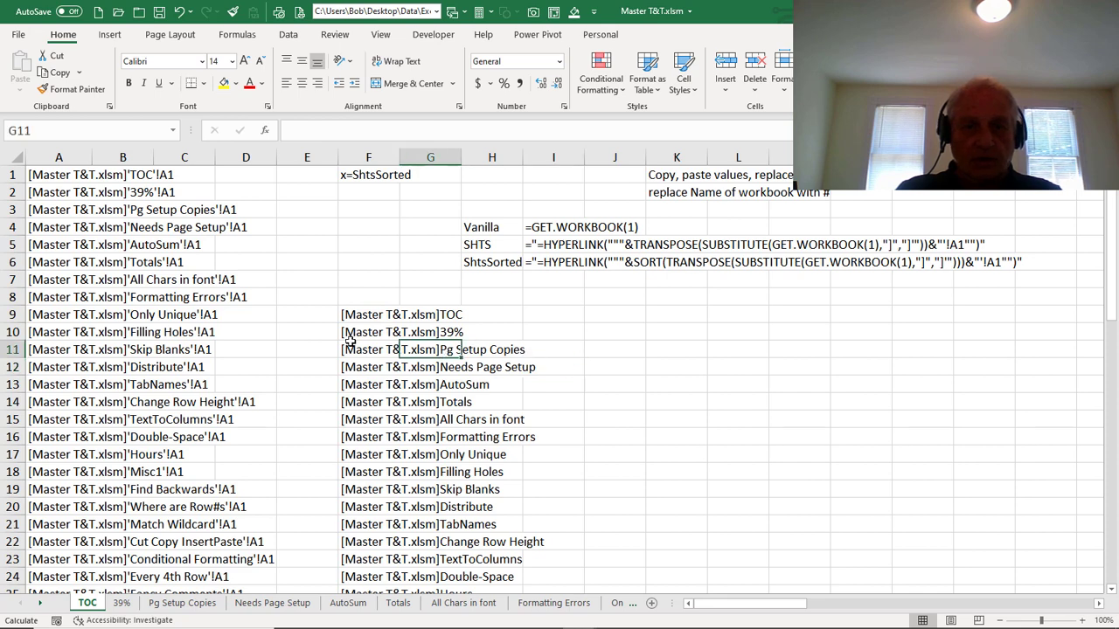
{"action": "left_click_drag", "start_coordinate": [312, 352], "coordinate": [616, 350]}
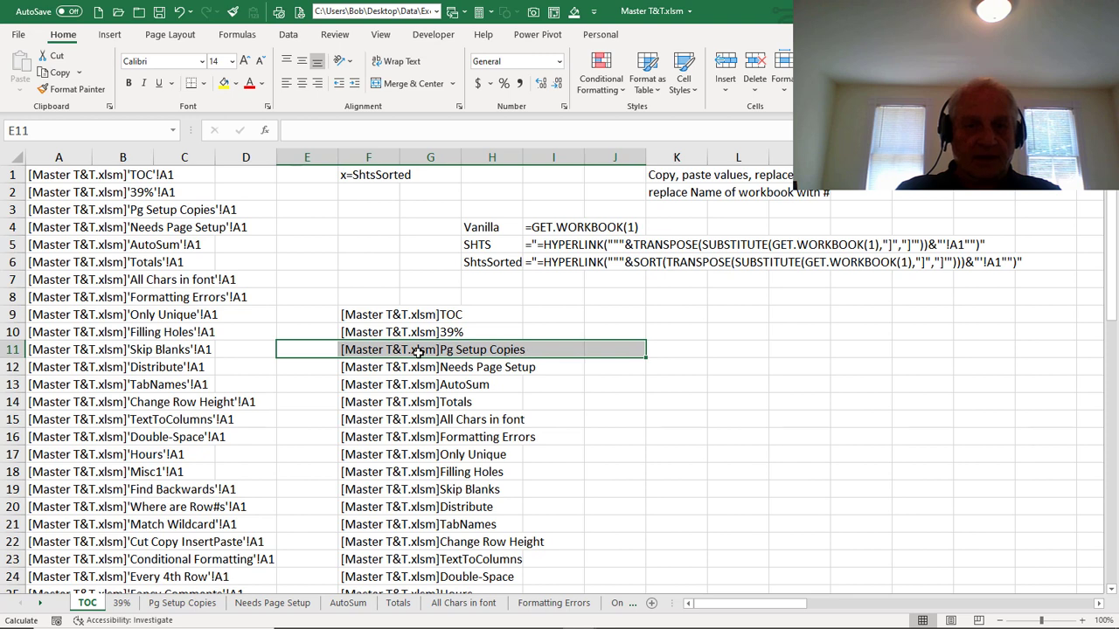
{"action": "left_click", "coordinate": [373, 314]}
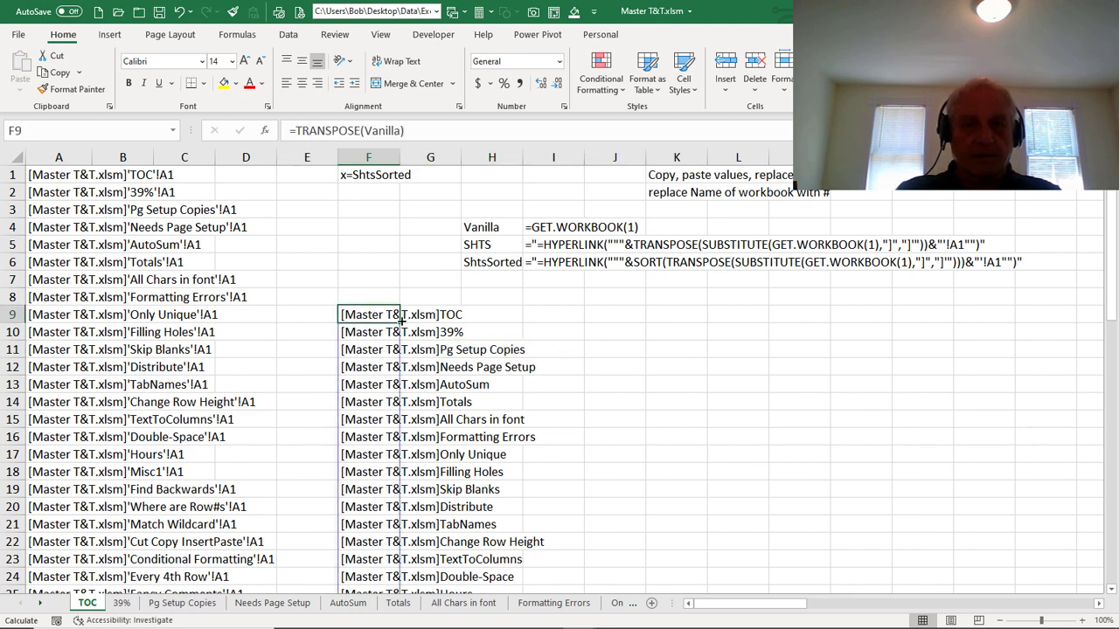
{"action": "left_click_drag", "start_coordinate": [400, 316], "coordinate": [399, 311]}
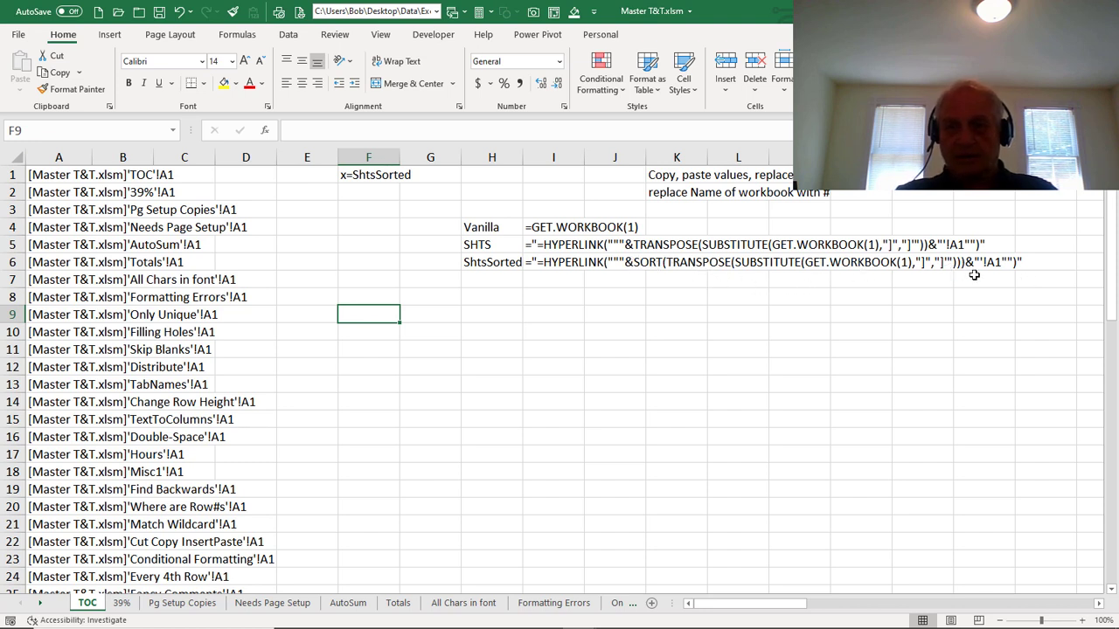
Delete column A with its unsorted list of sheet hyperlinks
{"action": "left_click", "coordinate": [39, 180]}
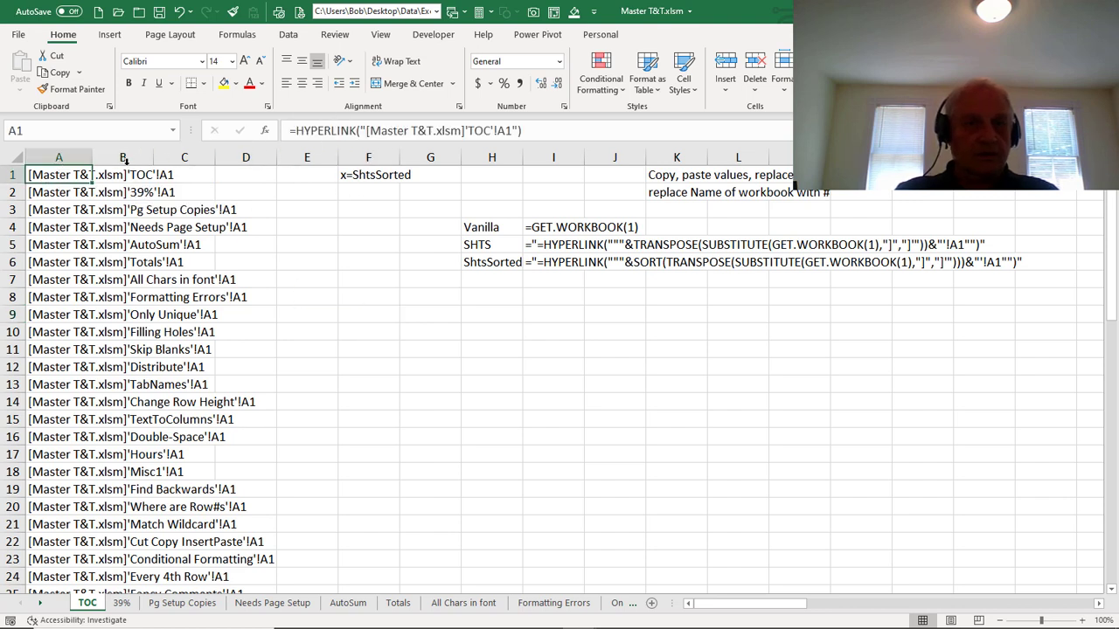
{"action": "left_click", "coordinate": [78, 158]}
{"action": "key", "text": "ctrl+minus"}
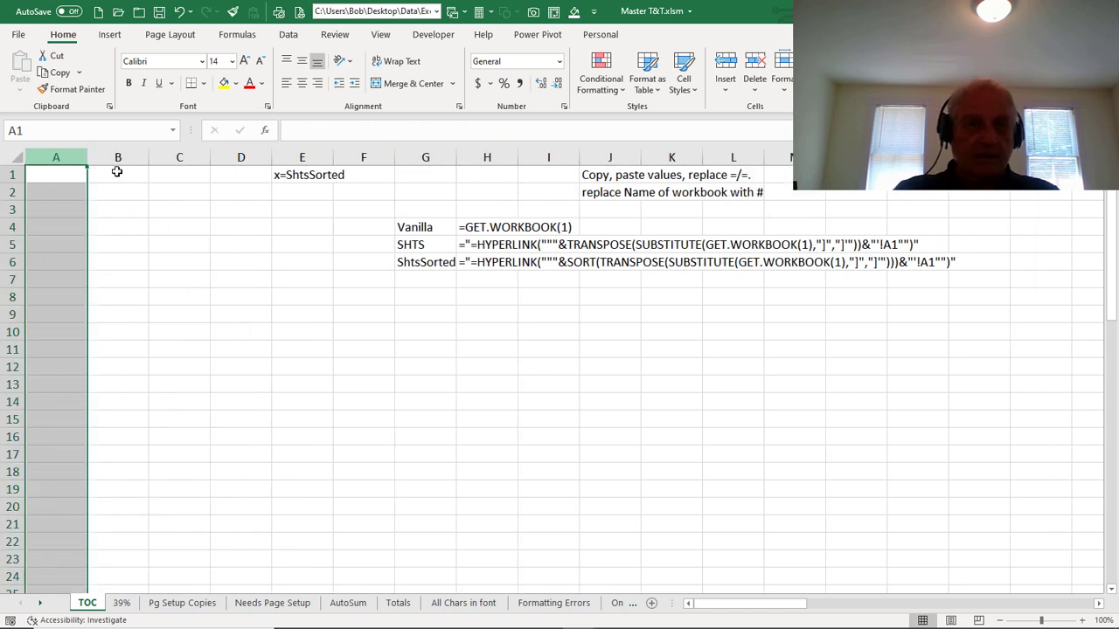
Move the x=ShtsSorted text from E1 to A1 and remove its leading x to make it the live formula =ShtsSorted
{"action": "left_click_drag", "start_coordinate": [293, 175], "coordinate": [253, 217]}
{"action": "left_click", "coordinate": [294, 175]}
{"action": "left_click_drag", "start_coordinate": [295, 184], "coordinate": [50, 179]}
{"action": "left_click", "coordinate": [295, 130]}
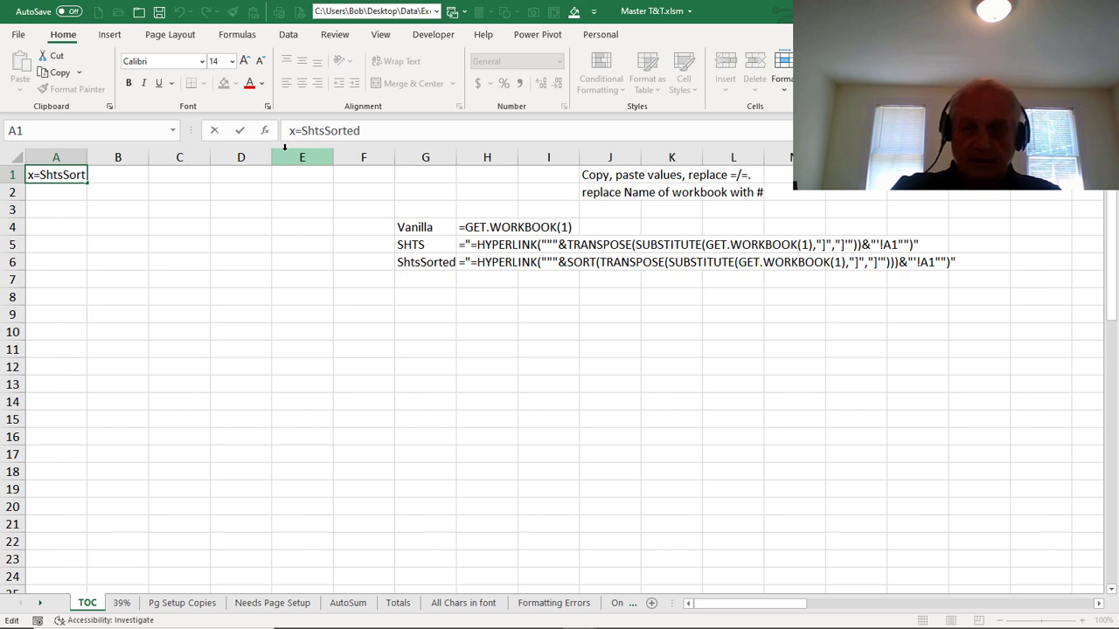
{"action": "key", "text": "BackSpace"}
{"action": "key", "text": "Return"}
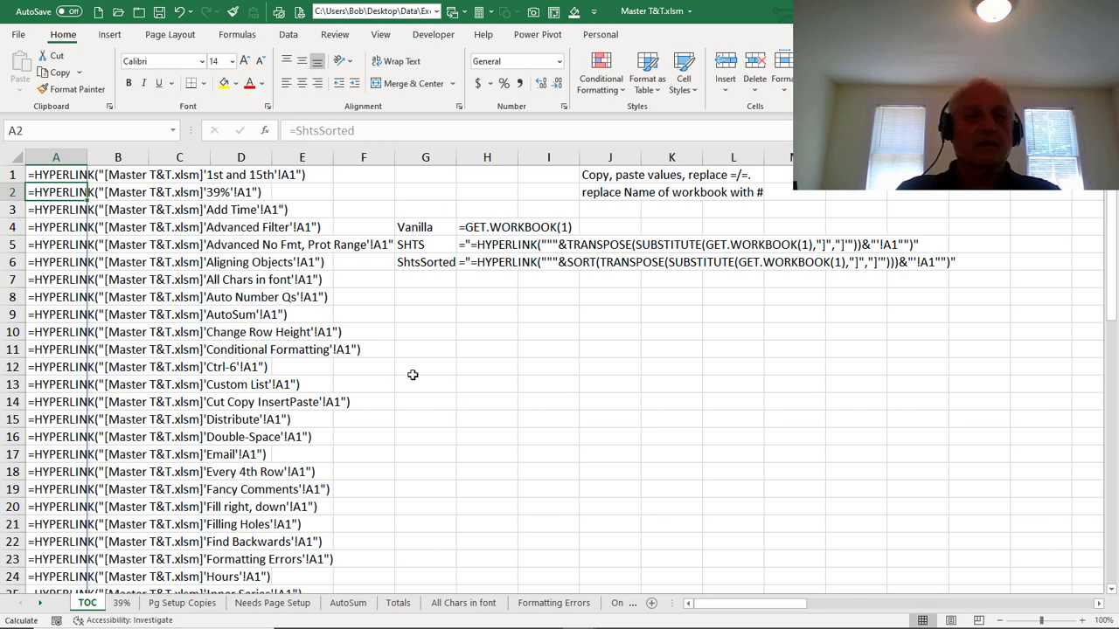
Convert the ShtsSorted results in column A to static values in place
{"action": "left_click", "coordinate": [68, 156]}
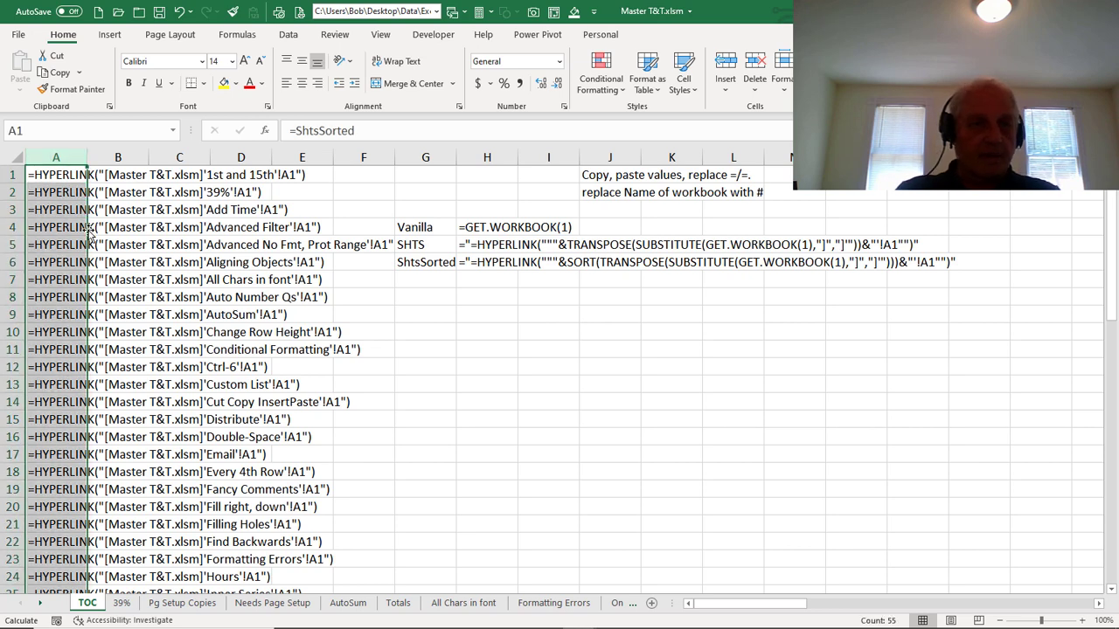
{"action": "mouse_move", "coordinate": [87, 229]}
{"action": "left_mouse_down"}
{"action": "mouse_move", "coordinate": [154, 229]}
{"action": "mouse_move", "coordinate": [83, 224]}
{"action": "left_mouse_up"}
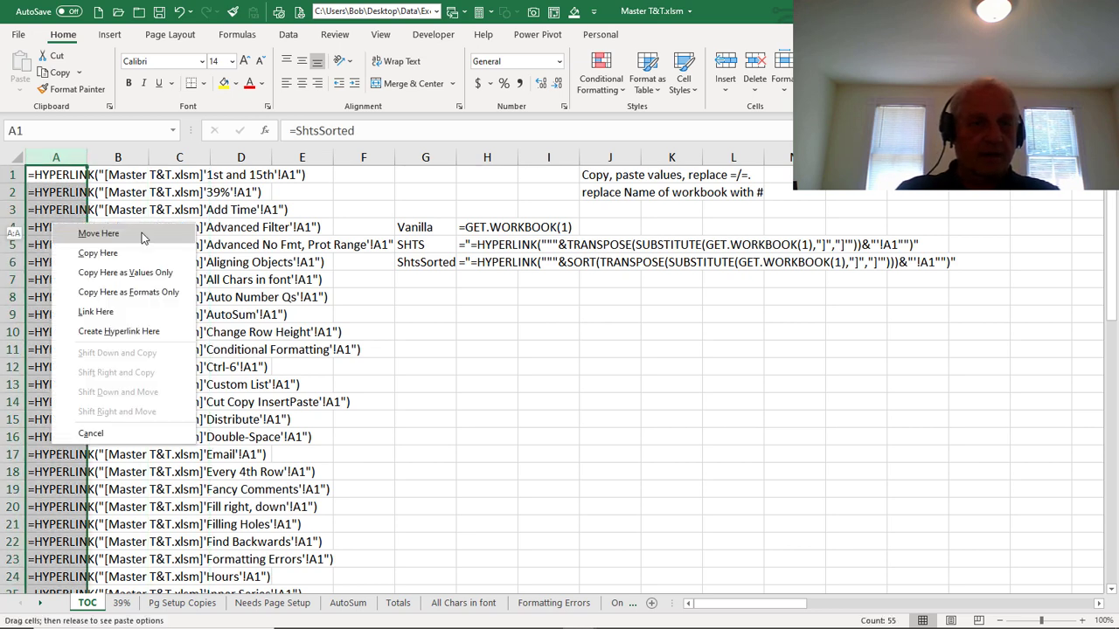
{"action": "left_click", "coordinate": [138, 278]}
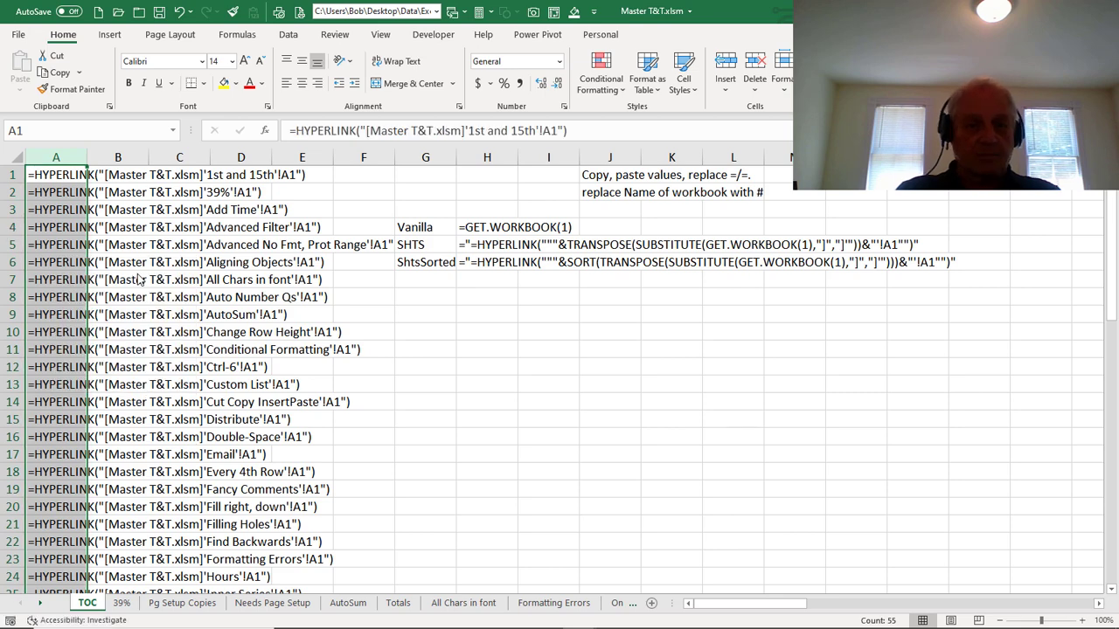
Replace every = with = throughout column A to turn the pasted text into live HYPERLINK formulas
{"action": "key", "text": "ctrl+h"}
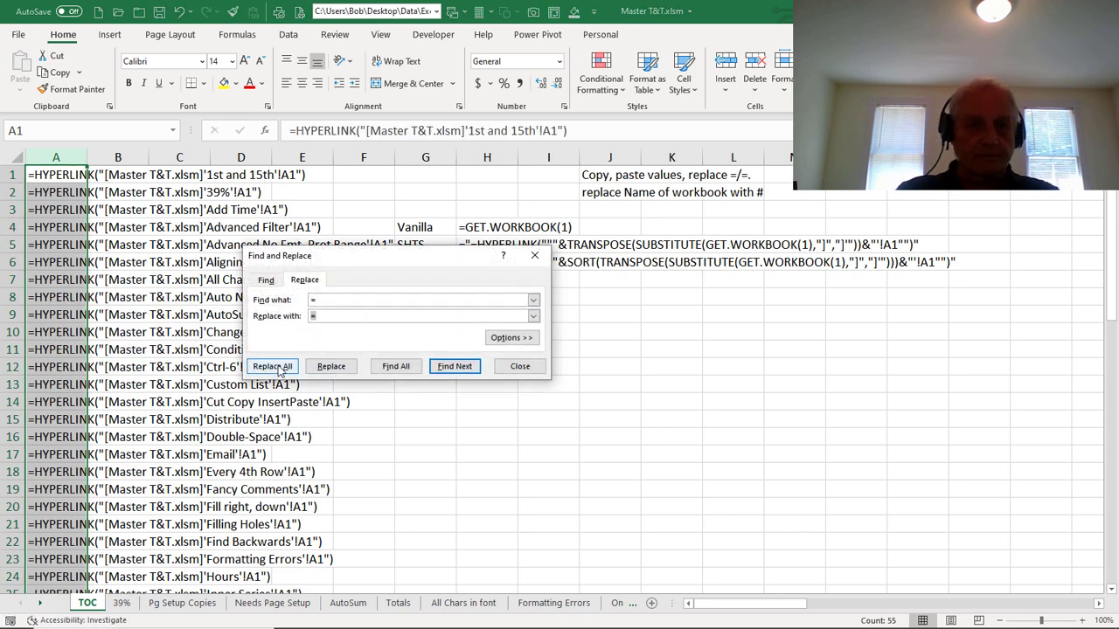
{"action": "left_click", "coordinate": [273, 366]}
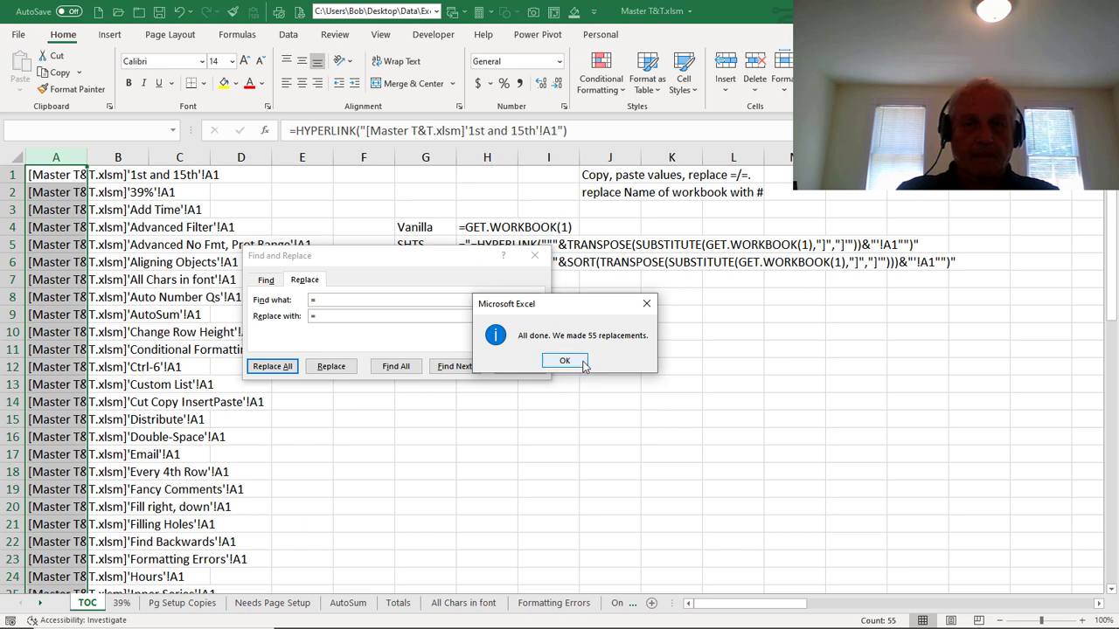
{"action": "left_click", "coordinate": [564, 361]}
{"action": "left_click", "coordinate": [523, 368]}
{"action": "left_click", "coordinate": [411, 354]}
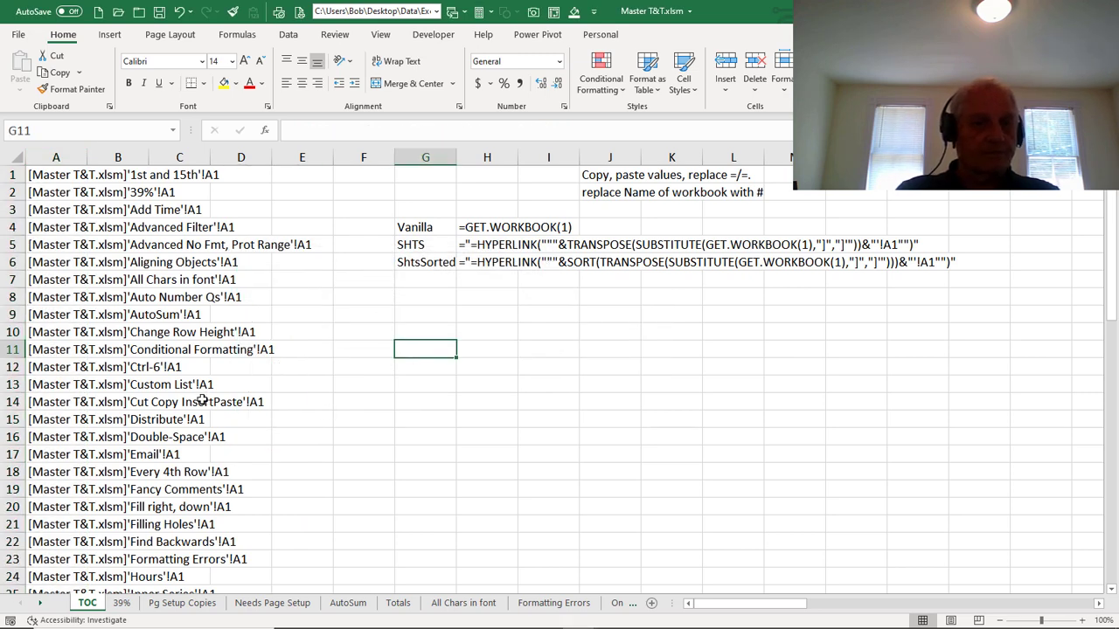
Copy the workbook name [Master T&T.xlsm], including its brackets, from the formula in A1 without changing the cell
{"action": "scroll", "coordinate": [207, 383], "scroll_direction": "down", "scroll_amount": 2}
{"action": "scroll", "coordinate": [206, 383], "scroll_direction": "down", "scroll_amount": 10}
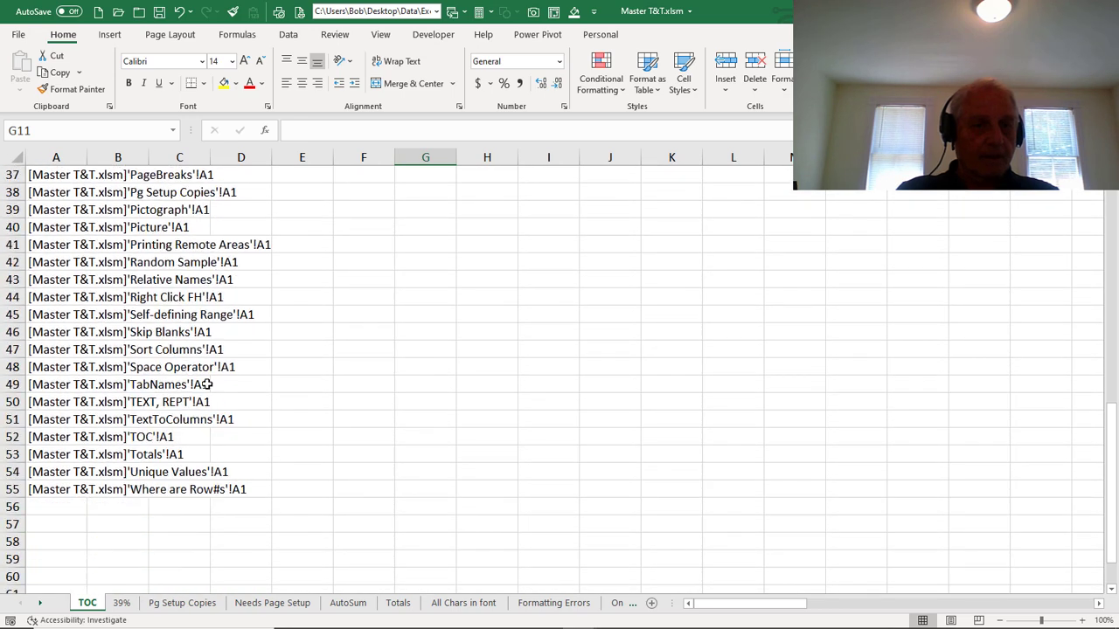
{"action": "scroll", "coordinate": [206, 383], "scroll_direction": "up", "scroll_amount": 9}
{"action": "scroll", "coordinate": [207, 384], "scroll_direction": "up", "scroll_amount": 3}
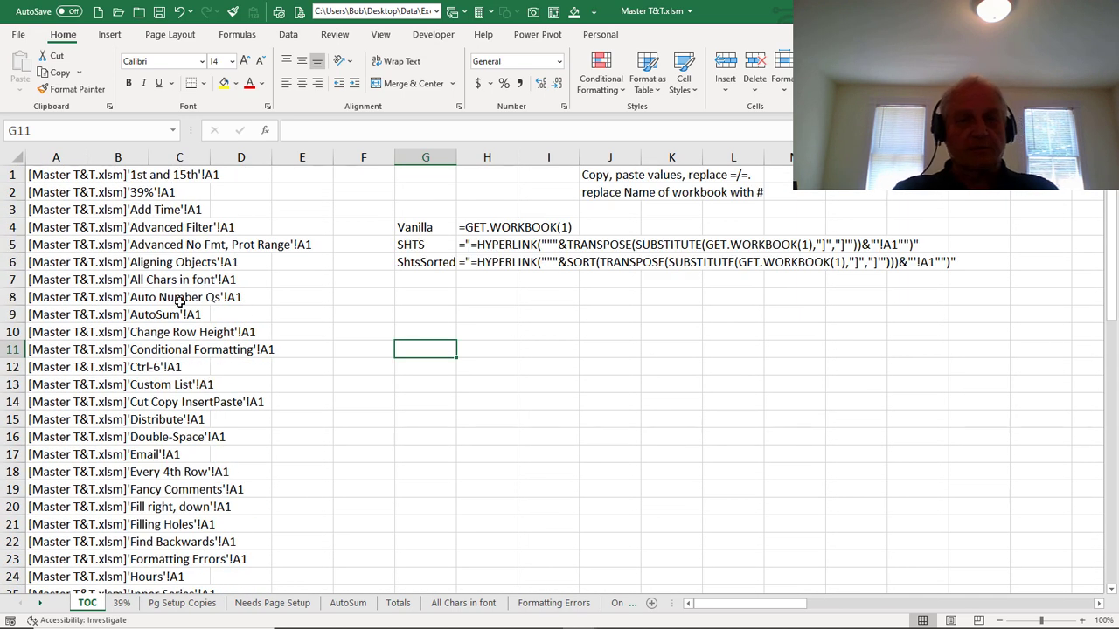
{"action": "left_click", "coordinate": [91, 175]}
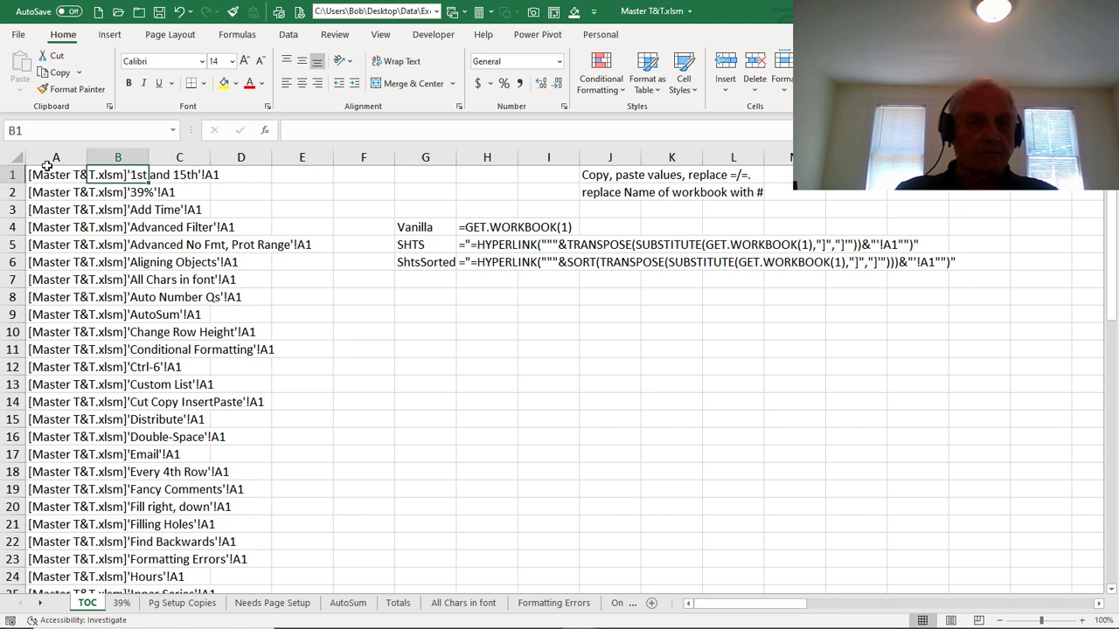
{"action": "left_click", "coordinate": [47, 167]}
{"action": "left_click_drag", "start_coordinate": [465, 131], "coordinate": [366, 130]}
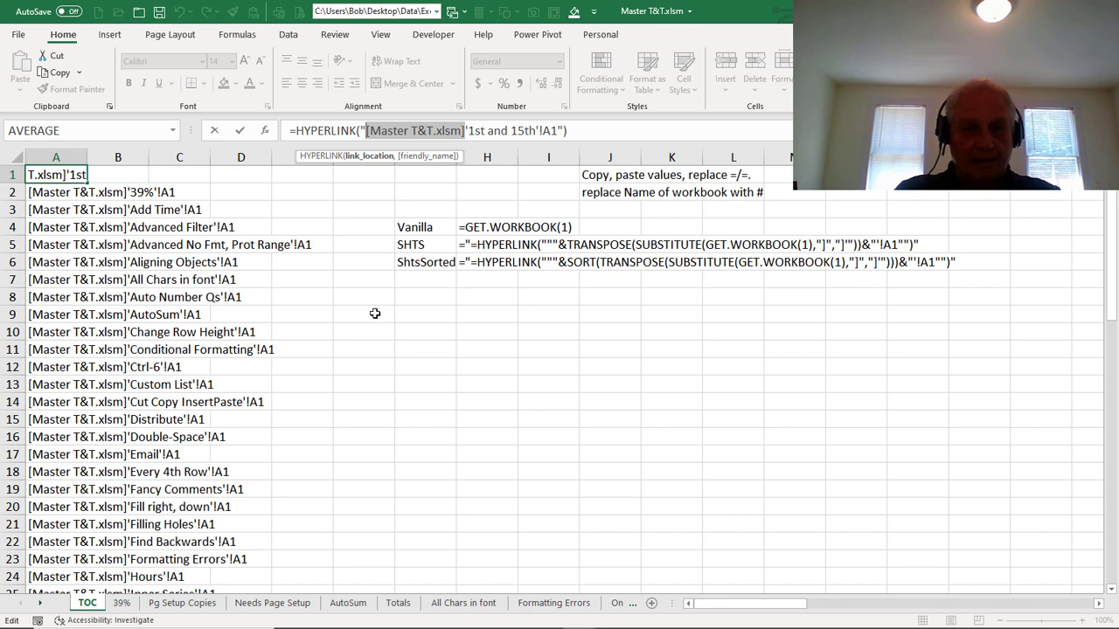
{"action": "key", "text": "ctrl+c"}
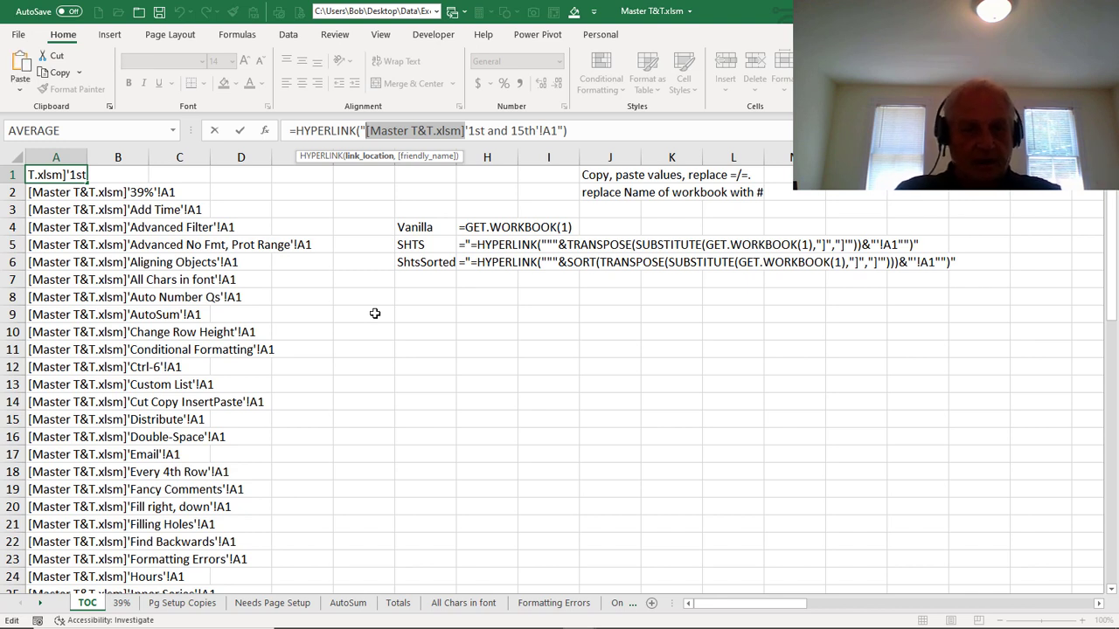
{"action": "key", "text": "Escape"}
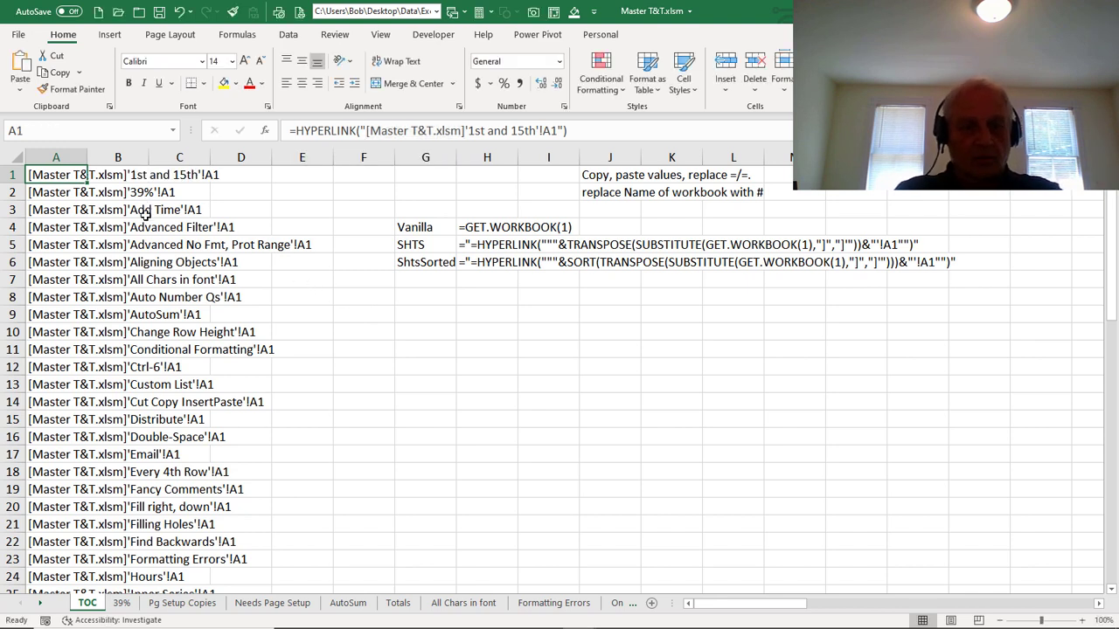
Replace all occurrences of [Master T&T.xlsm] with # in the column A hyperlink formulas
{"action": "left_click", "coordinate": [77, 157]}
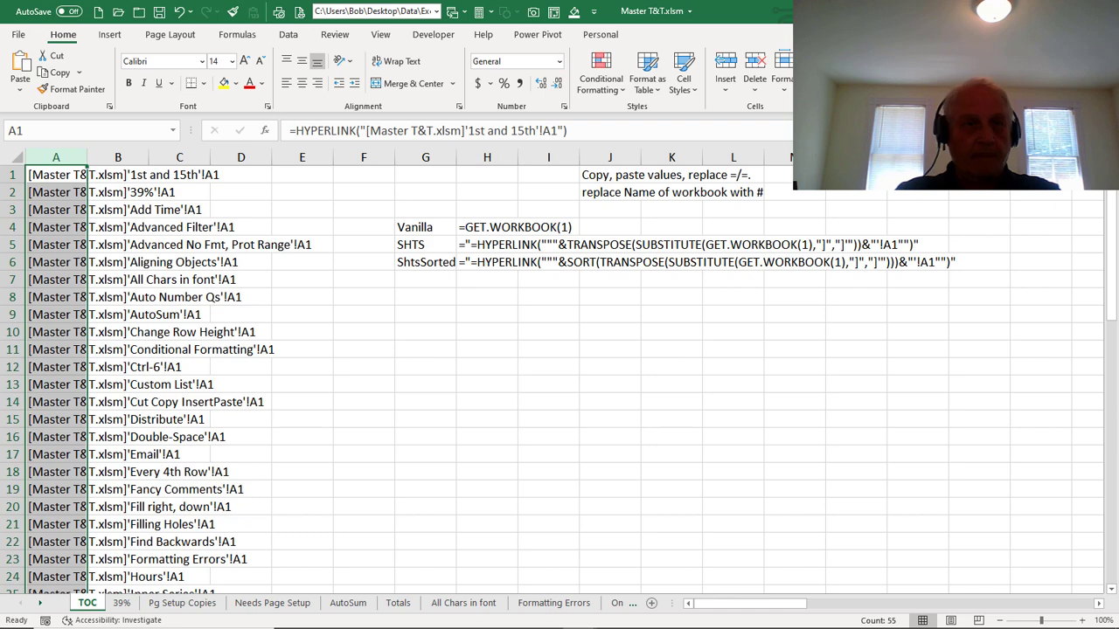
{"action": "left_click", "coordinate": [931, 78]}
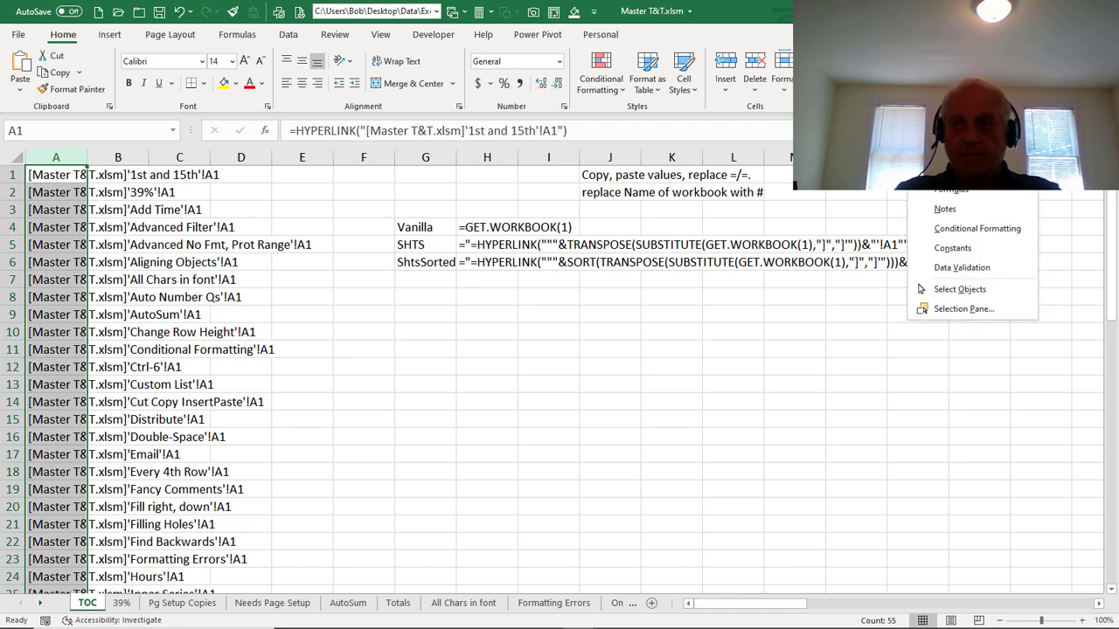
{"action": "key", "text": "ctrl+h"}
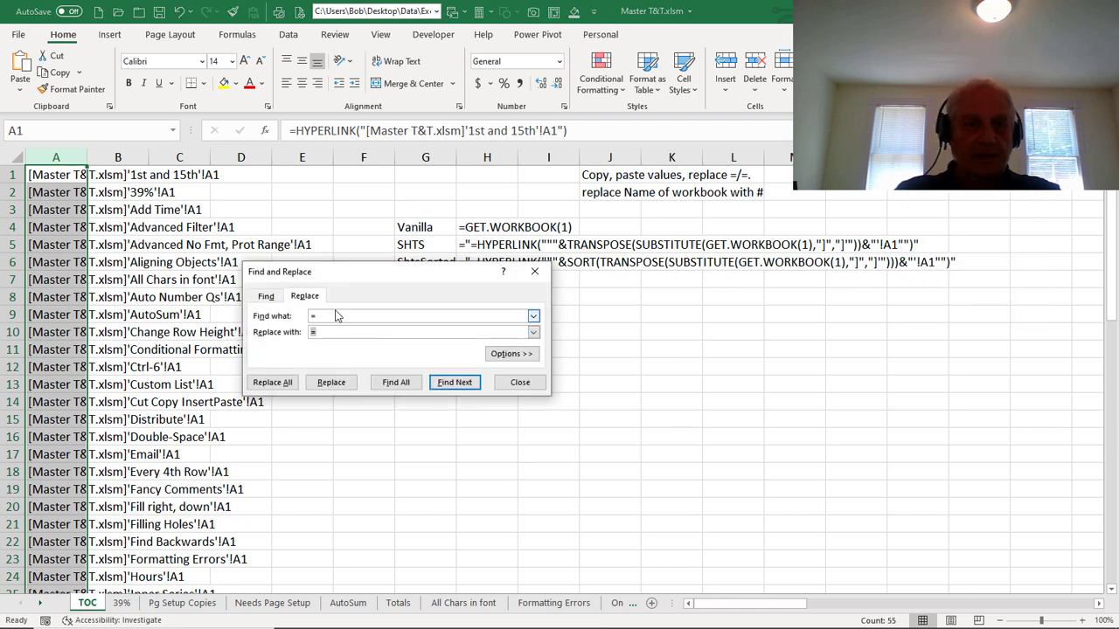
{"action": "key", "text": "shift+Tab"}
{"action": "key", "text": "ctrl+v"}
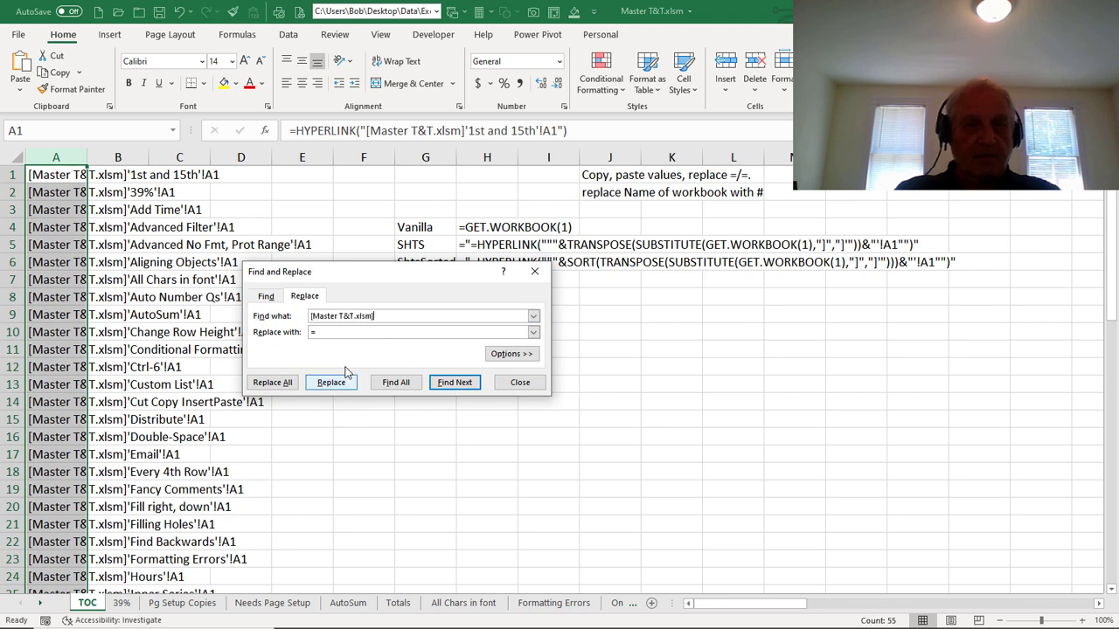
{"action": "type", "text": "#"}
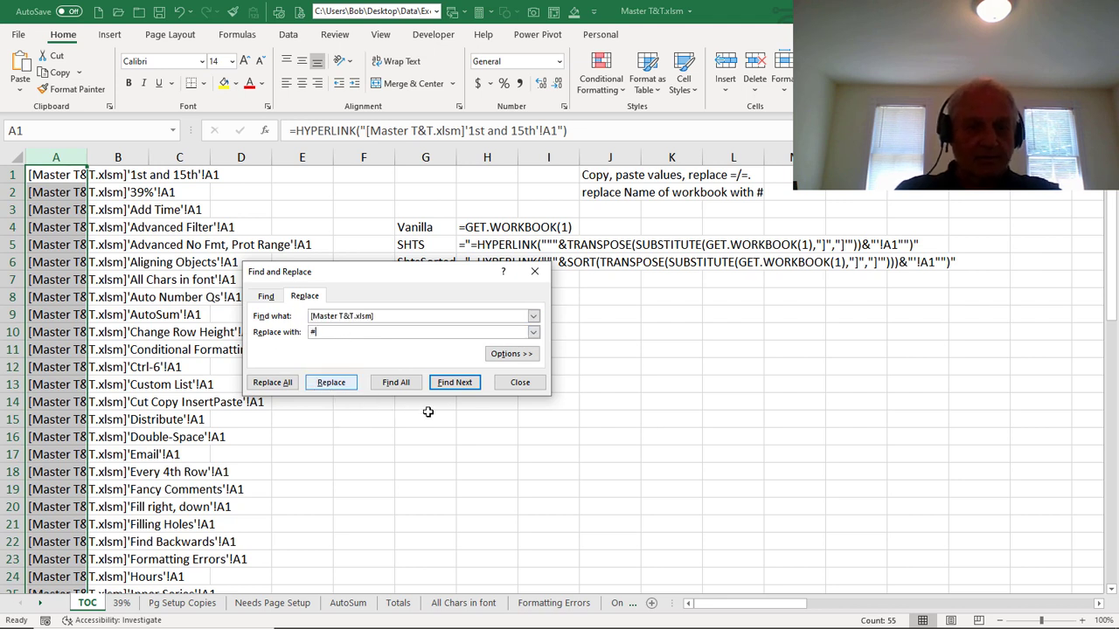
{"action": "left_click", "coordinate": [454, 383]}
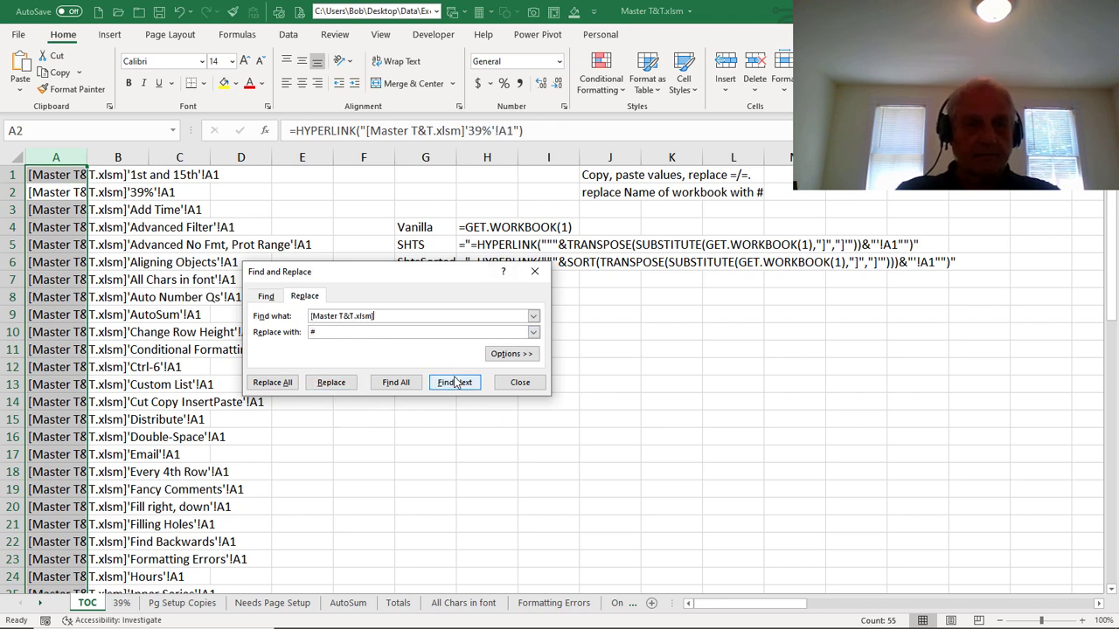
{"action": "left_click", "coordinate": [278, 385]}
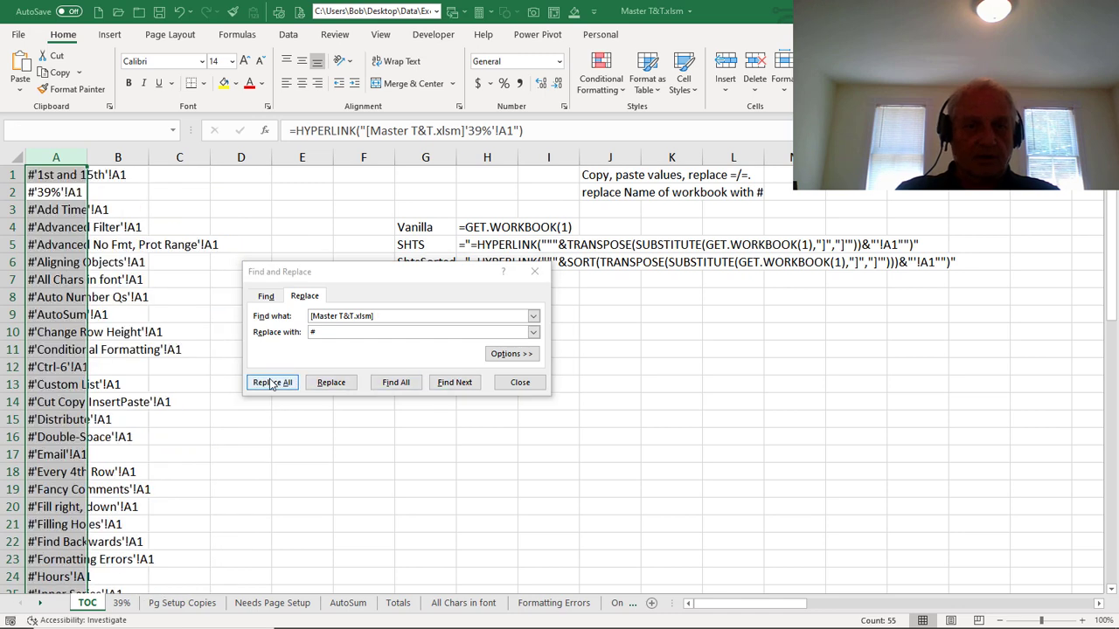
{"action": "left_click", "coordinate": [564, 360]}
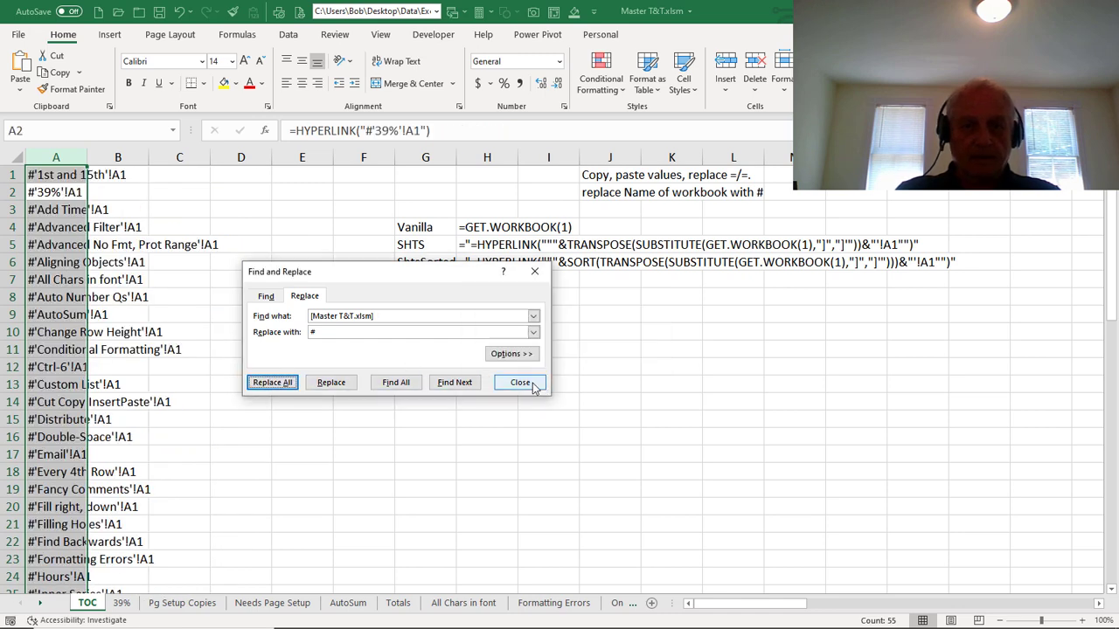
{"action": "left_click", "coordinate": [519, 382]}
{"action": "left_click", "coordinate": [444, 397]}
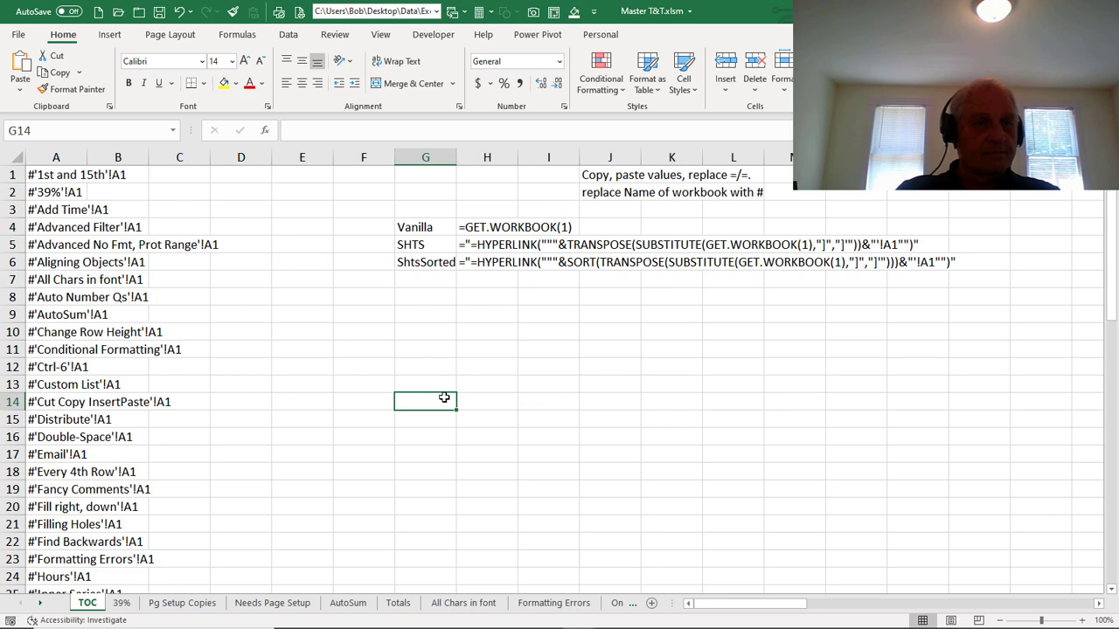
Follow the Cut Copy InsertPaste link in A14 to test it, and return to the TOC sheet
{"action": "left_click", "coordinate": [50, 403]}
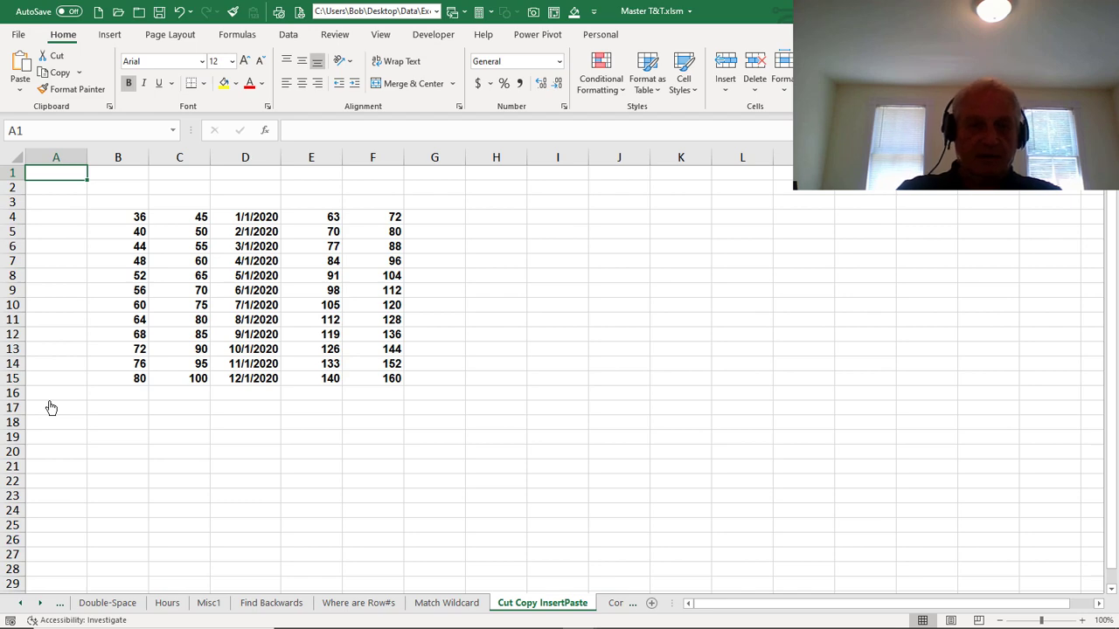
{"action": "key", "text": "F5"}
{"action": "key", "text": "Return"}
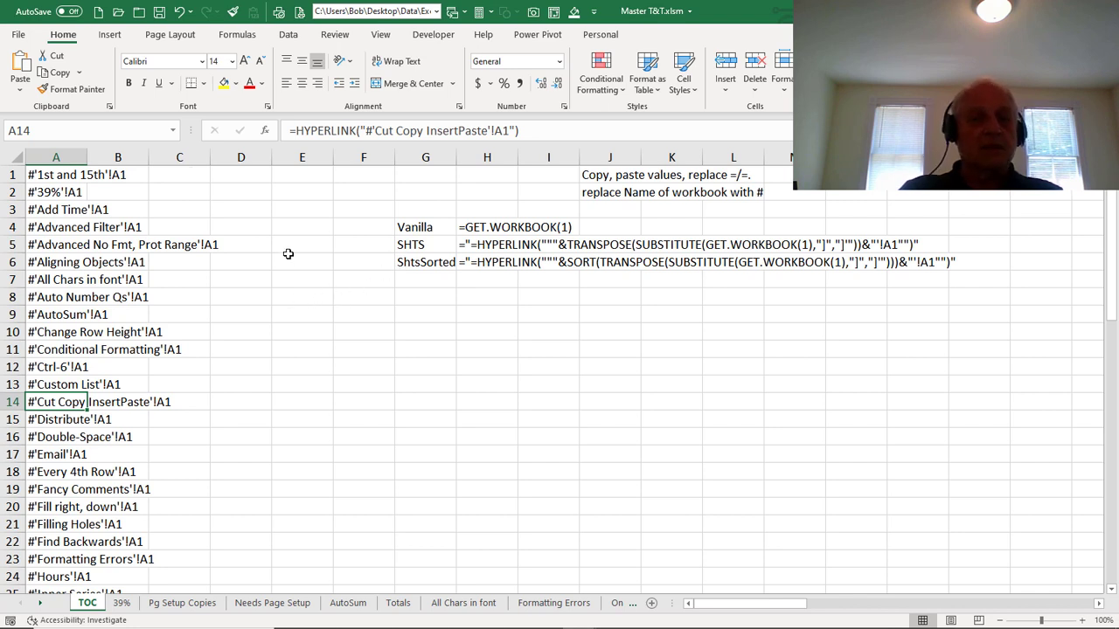
Clear the whole list of sheet hyperlinks from column A
{"action": "left_click", "coordinate": [74, 154]}
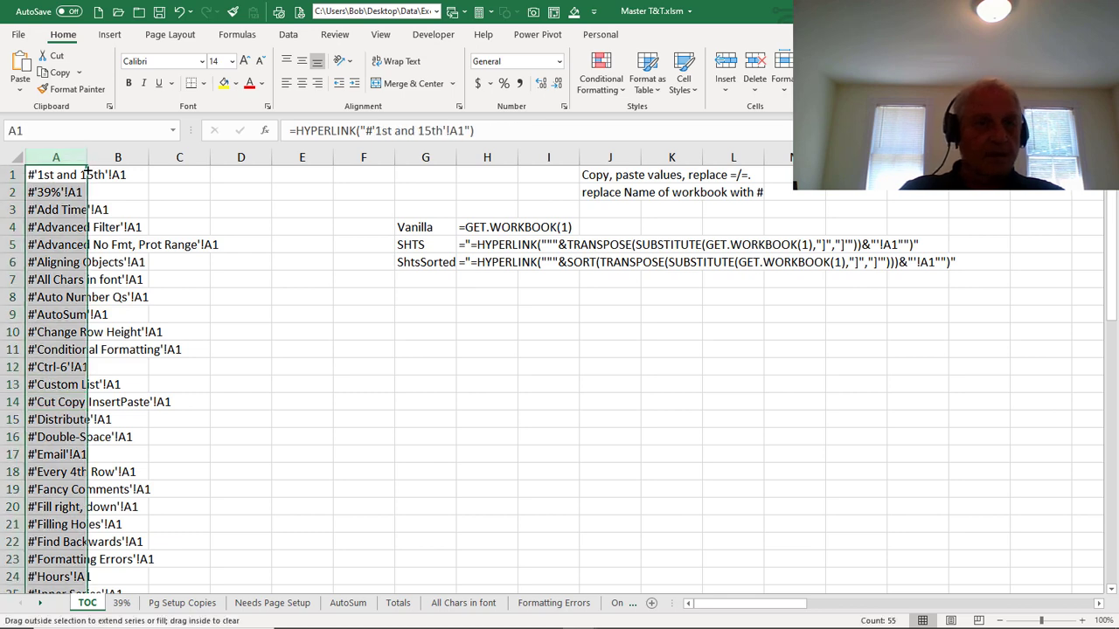
{"action": "left_click_drag", "start_coordinate": [85, 173], "coordinate": [38, 170]}
{"action": "left_click", "coordinate": [37, 172]}
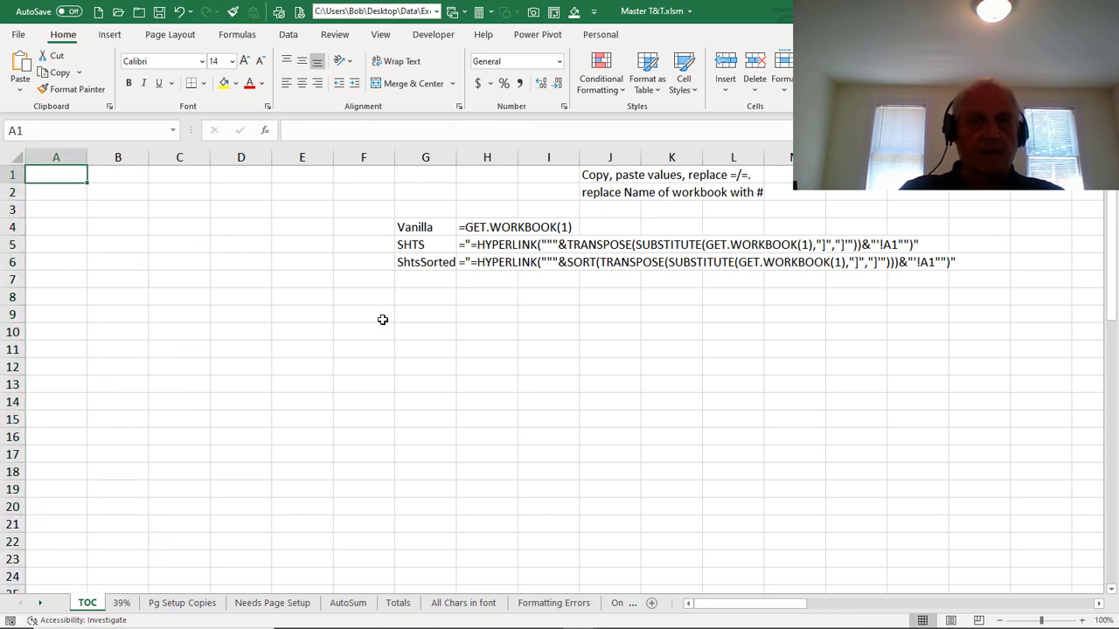
Open the Visual Basic editor and insert a new module into the Master T&T.xlsm project
{"action": "left_click", "coordinate": [437, 36]}
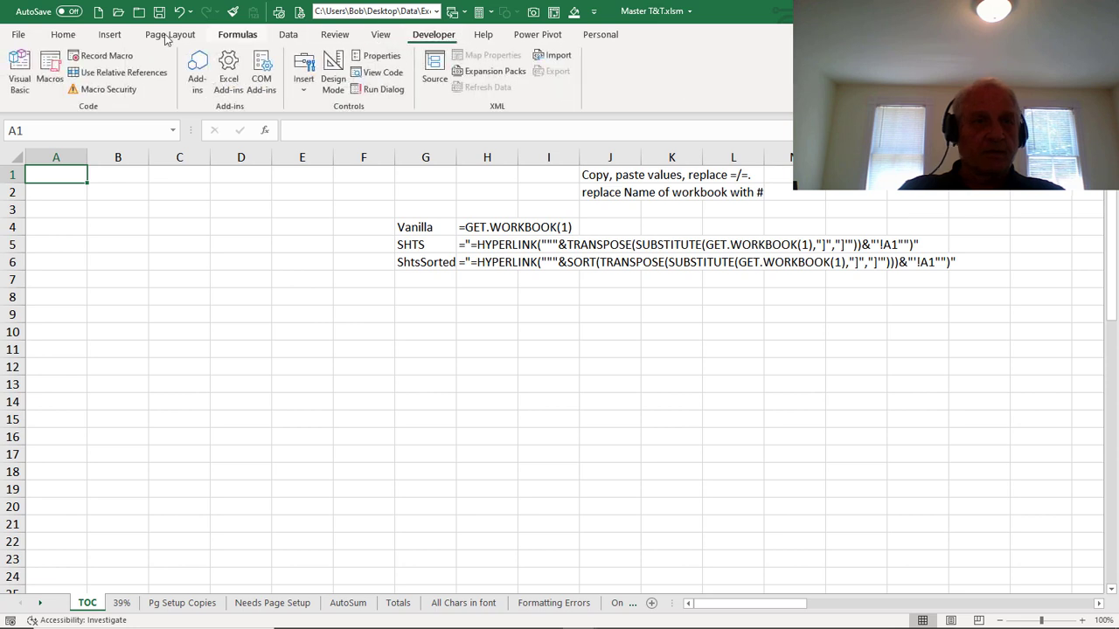
{"action": "left_click", "coordinate": [19, 74]}
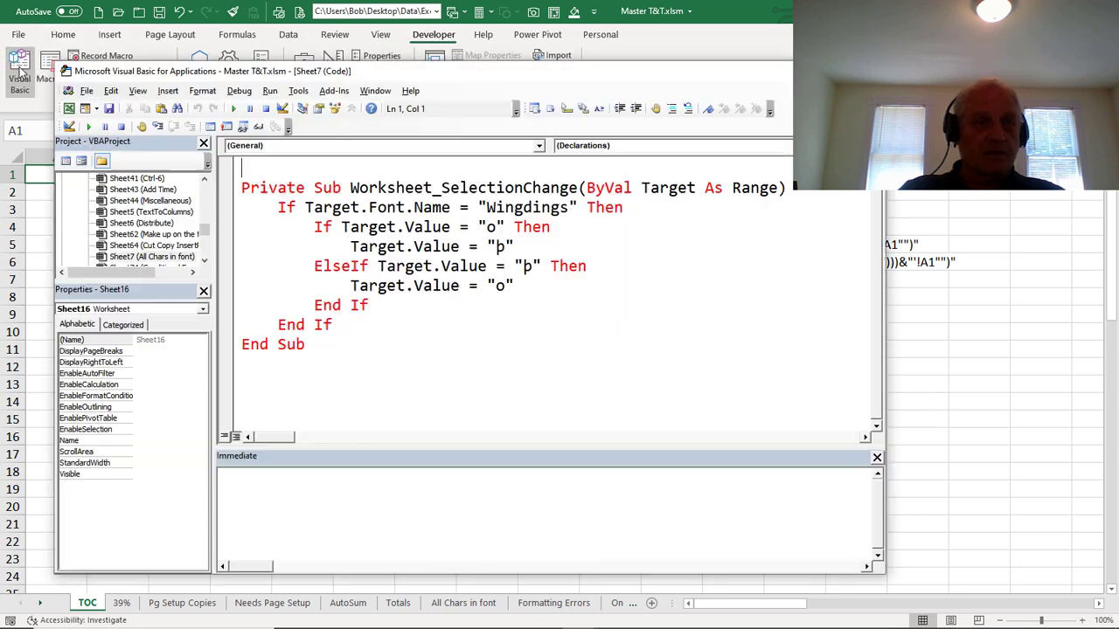
{"action": "left_click", "coordinate": [168, 90]}
{"action": "left_click", "coordinate": [170, 146]}
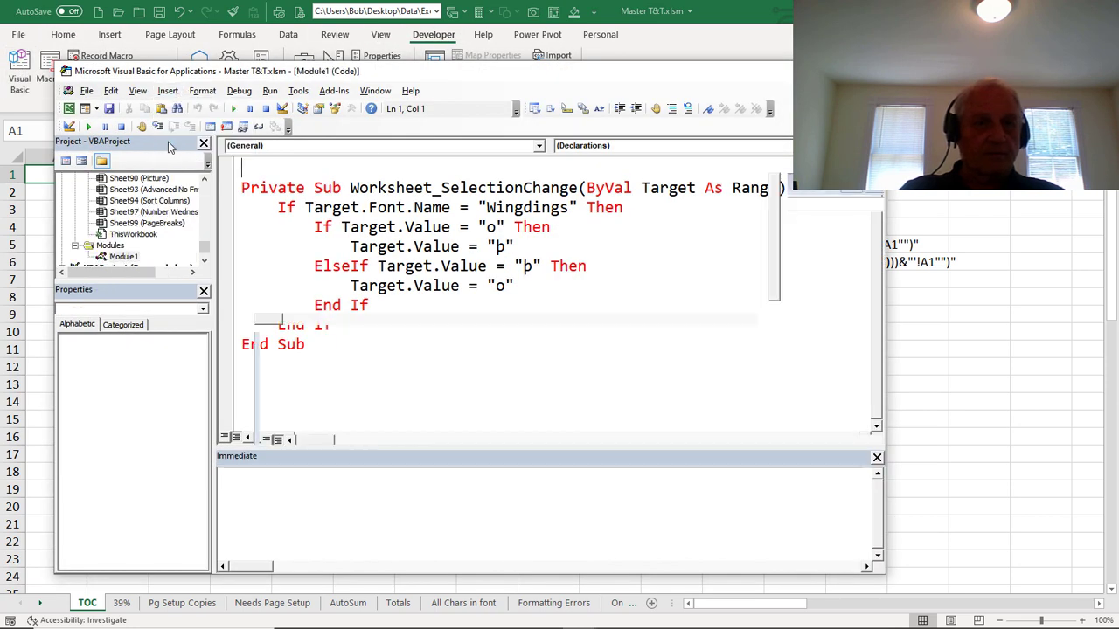
Replace the Option Explicit line in the new module with an empty Sub procedure named Tabs
{"action": "key", "text": "ctrl+a"}
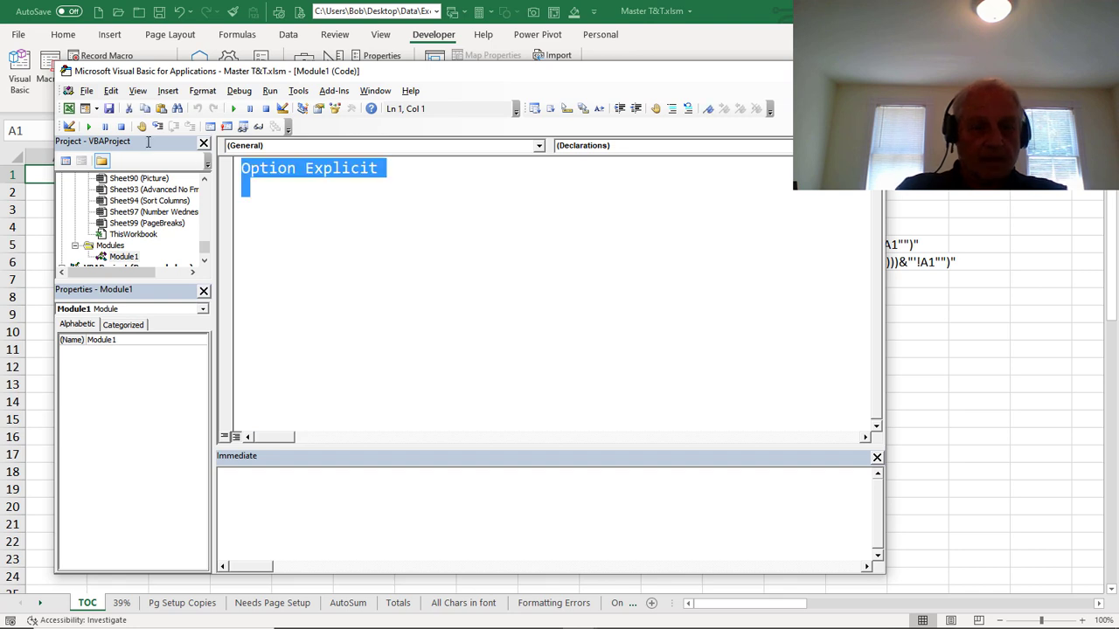
{"action": "type", "text": "sub"}
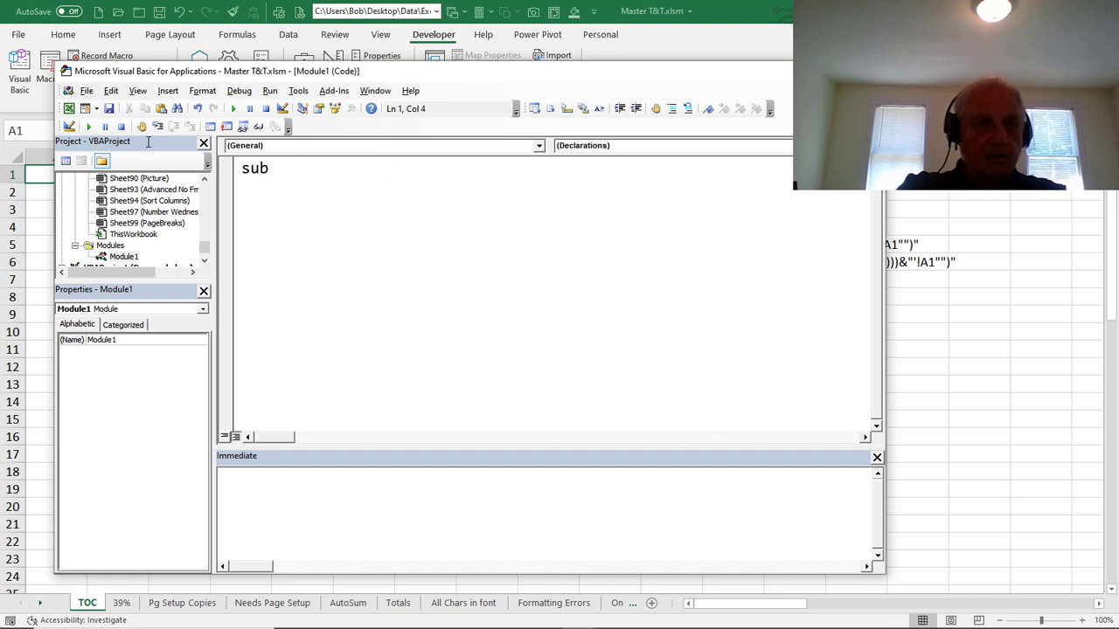
{"action": "type", "text": " Tabs"}
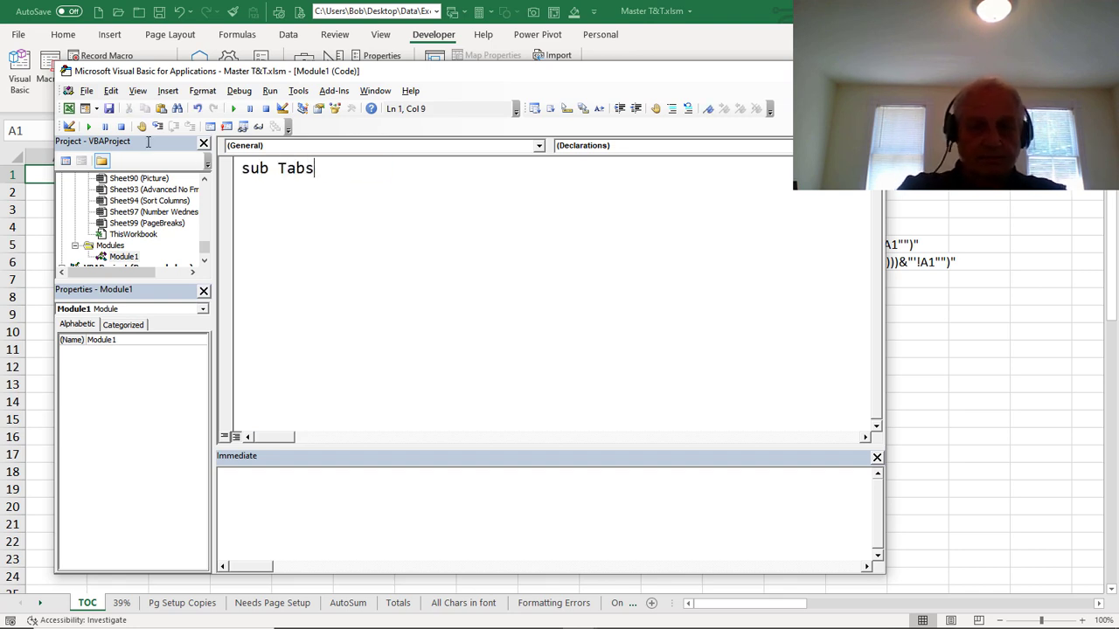
{"action": "key", "text": "Return"}
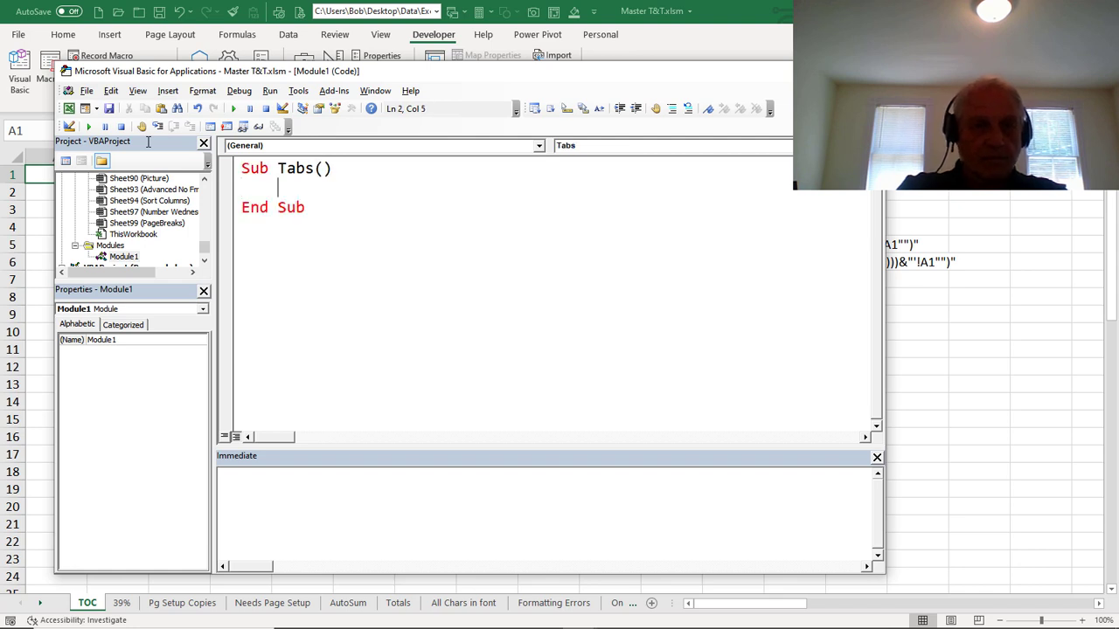
Write a For loop in the Tabs procedure that counts i from 1 to the worksheets' Count and ends with Next
{"action": "type", "text": "for i"}
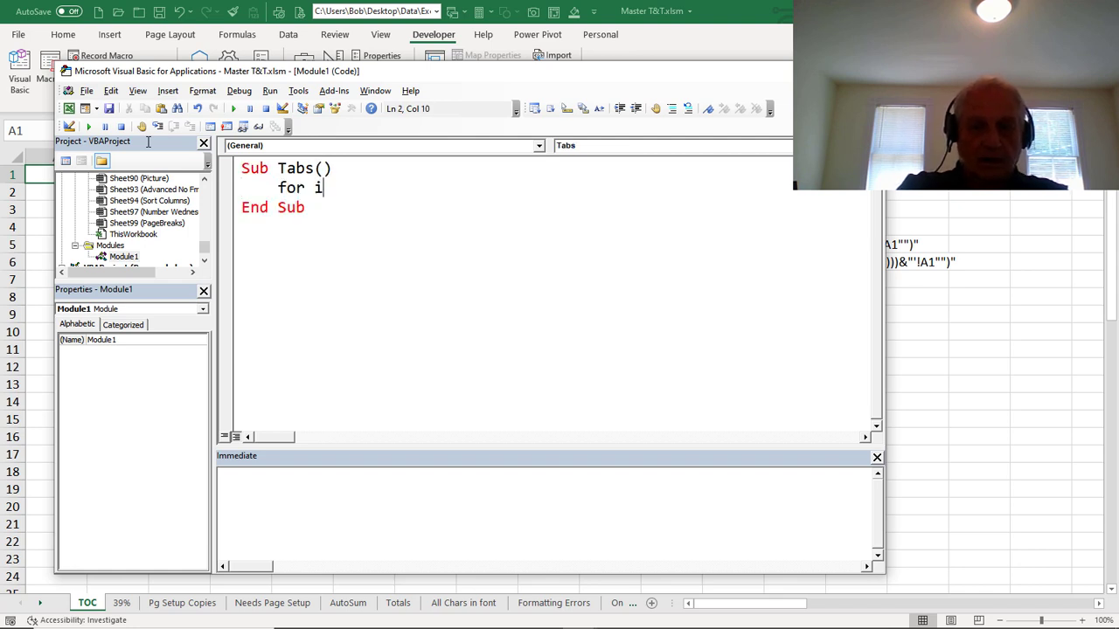
{"action": "type", "text": "=1 to works"}
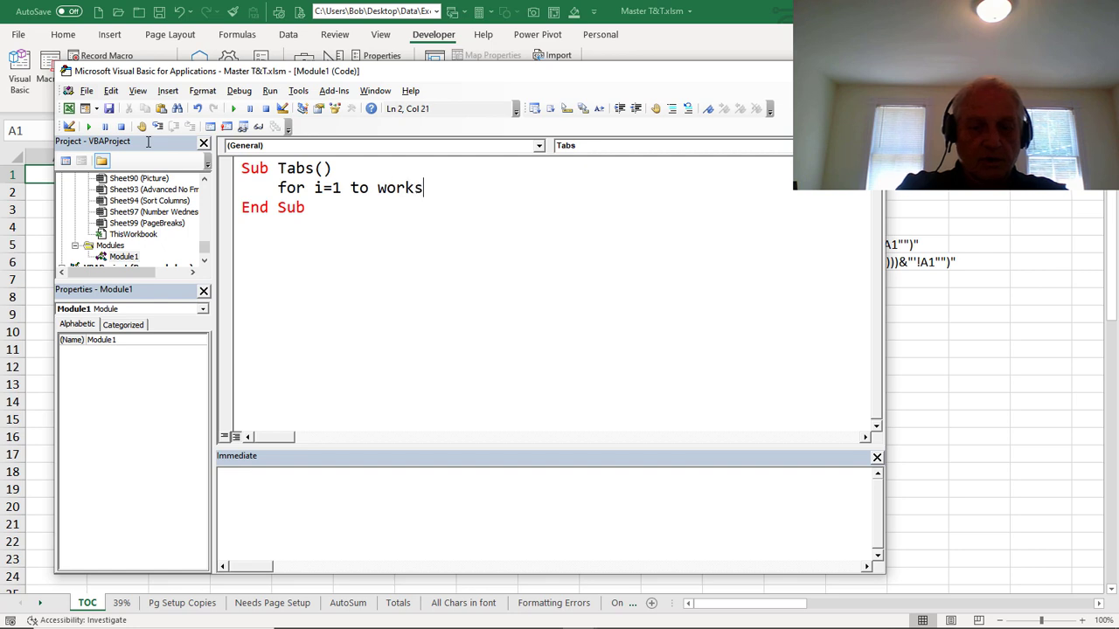
{"action": "type", "text": "hets.count"}
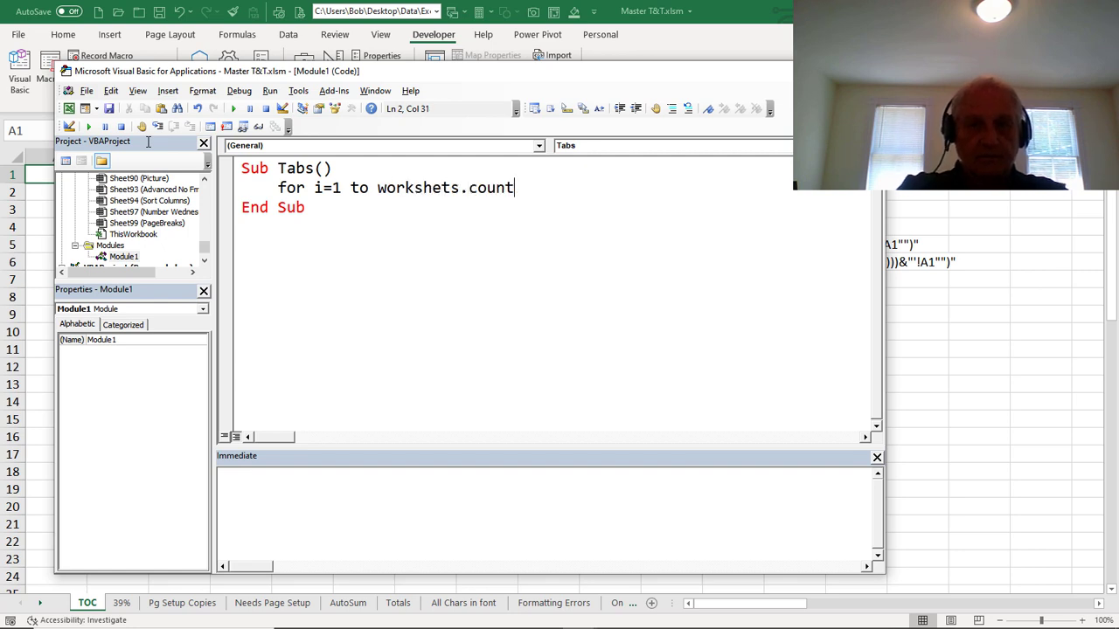
{"action": "key", "text": "Return"}
{"action": "key", "text": "Return"}
{"action": "type", "text": "next"}
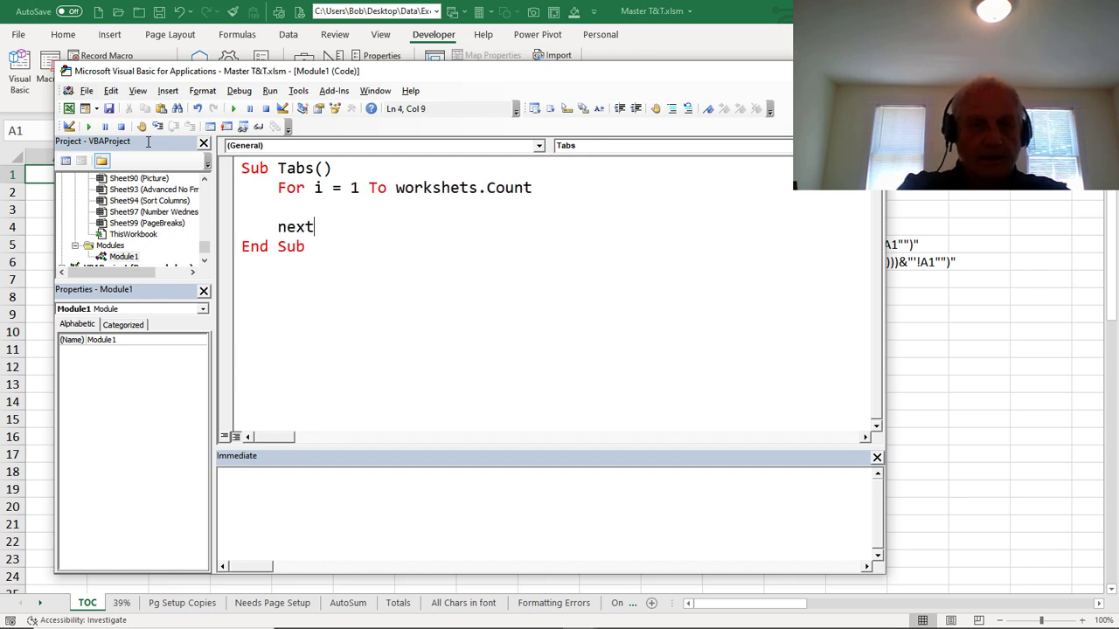
{"action": "key", "text": "Up"}
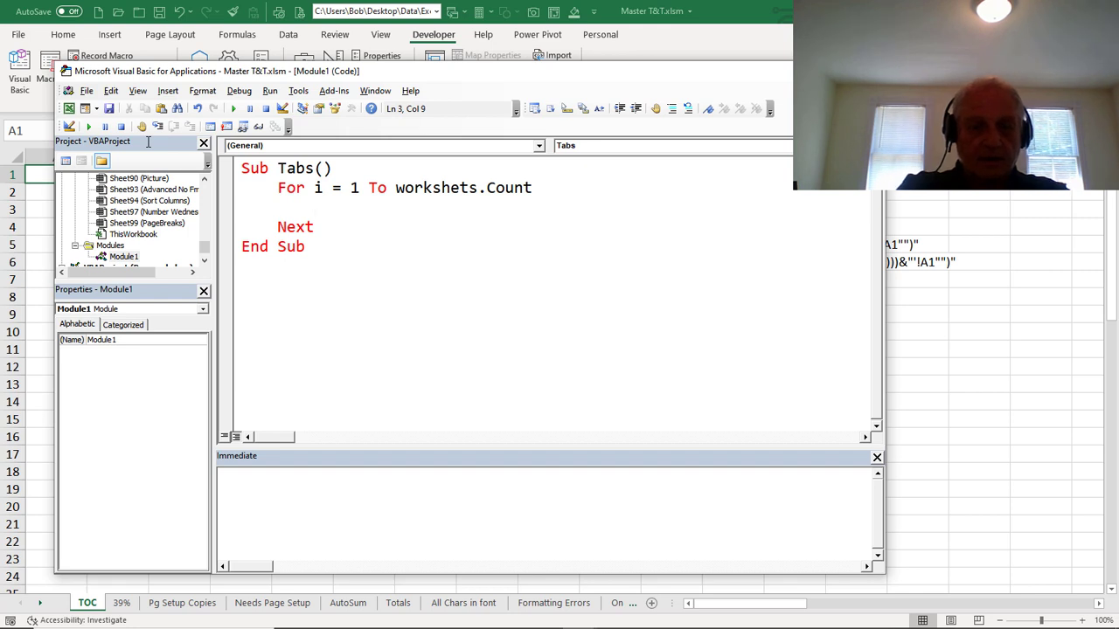
Add the loop line Cells(i, 1).Value = Worksheets(i).Name and correct the spelling of Worksheets in the For line
{"action": "type", "text": "cells("}
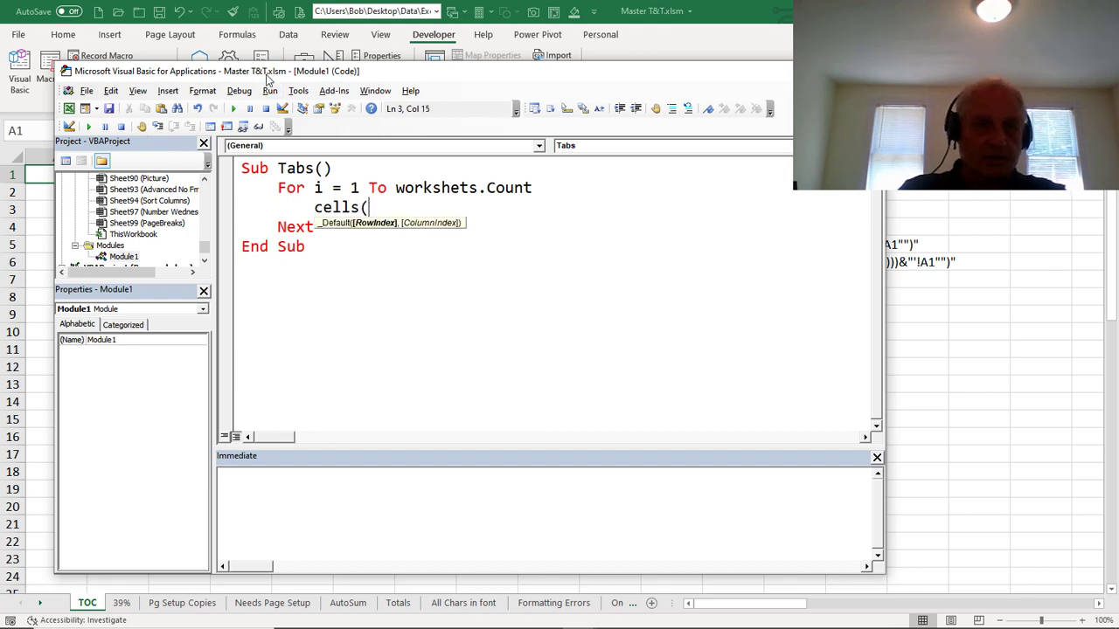
{"action": "left_click_drag", "start_coordinate": [268, 77], "coordinate": [344, 112]}
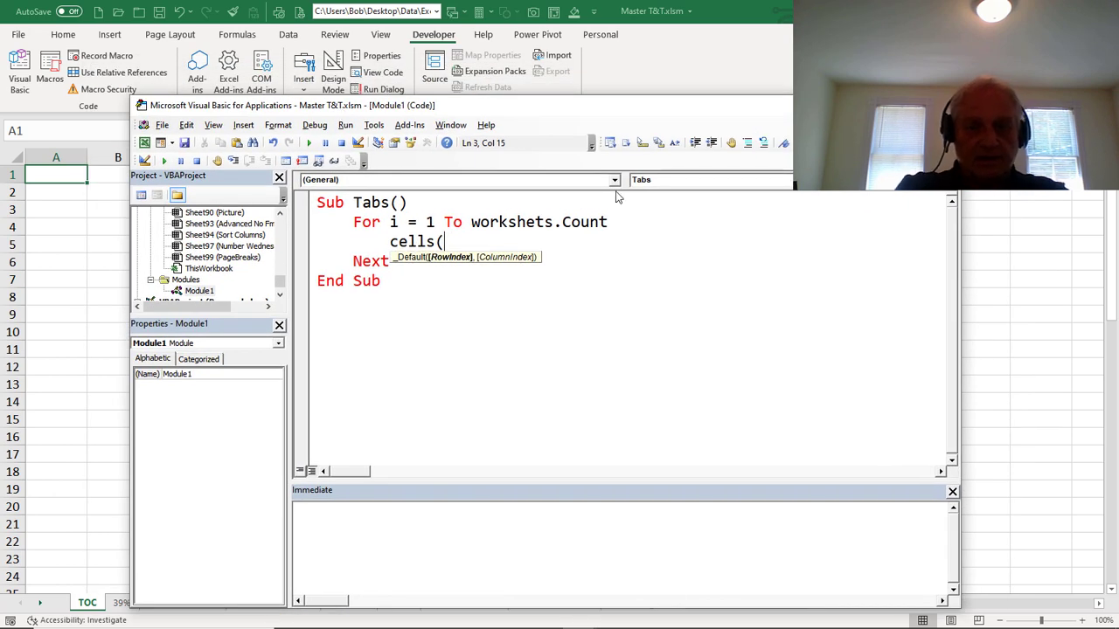
{"action": "type", "text": "i"}
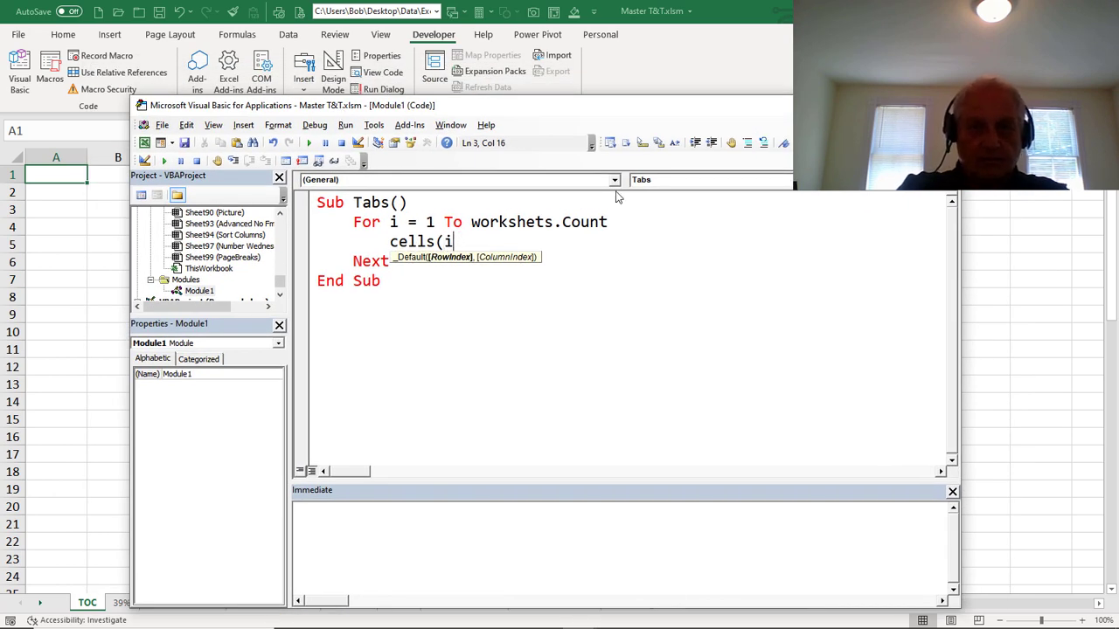
{"action": "type", "text": ",1).value="}
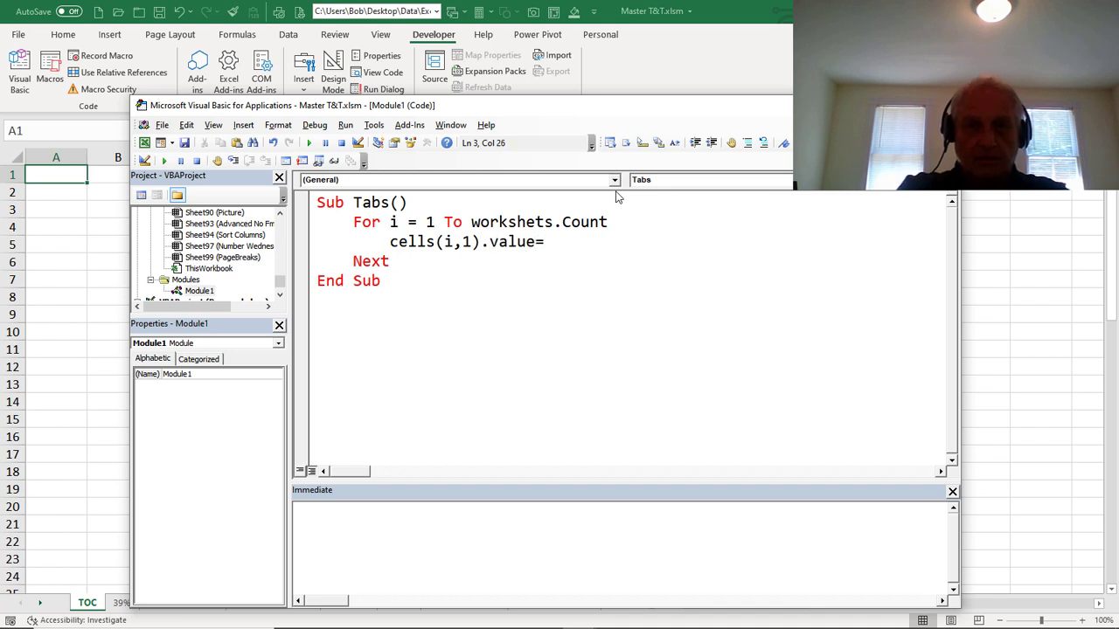
{"action": "left_click", "coordinate": [534, 222]}
{"action": "type", "text": "e"}
{"action": "key", "text": "Down"}
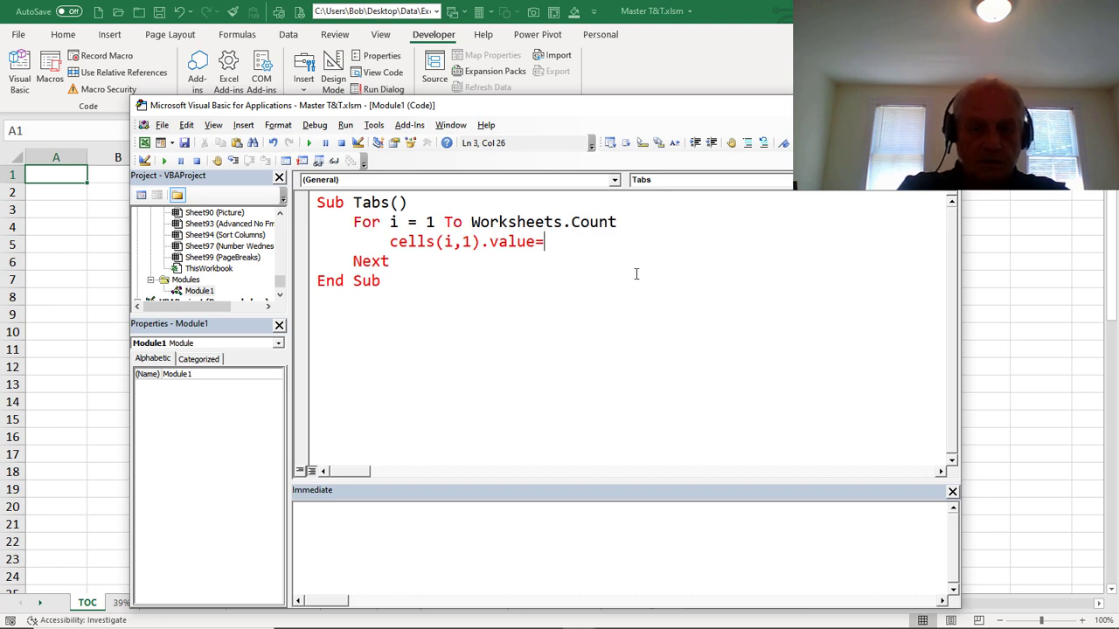
{"action": "type", "text": "worksheets("}
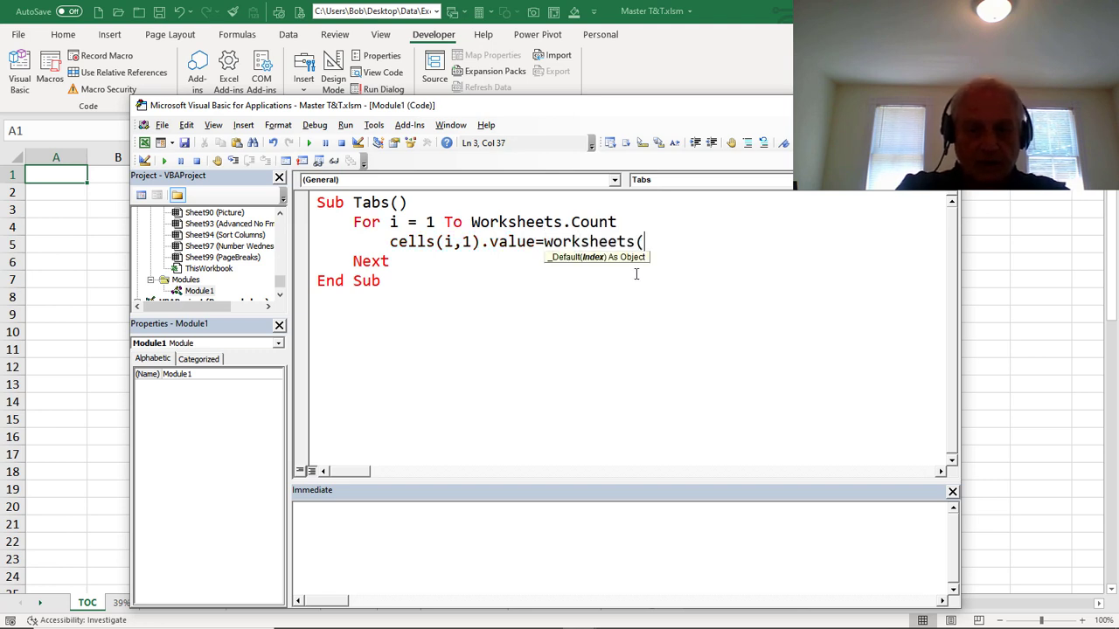
{"action": "type", "text": "i).name"}
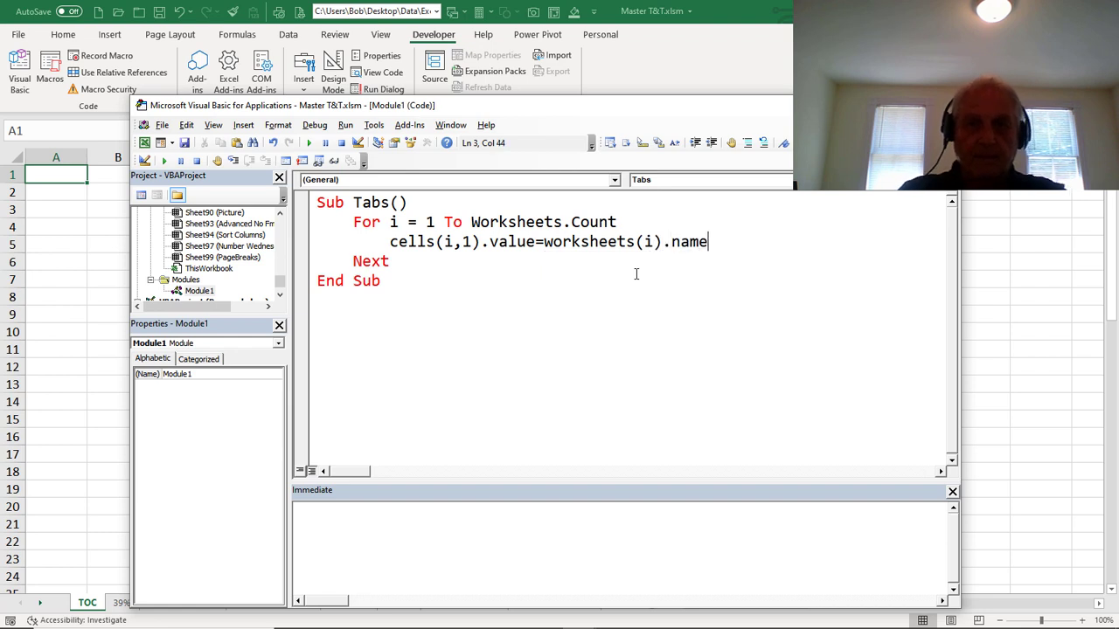
Run the Tabs macro to write the sheet names into column A of the TOC sheet
{"action": "left_click", "coordinate": [474, 375]}
{"action": "left_click", "coordinate": [382, 242]}
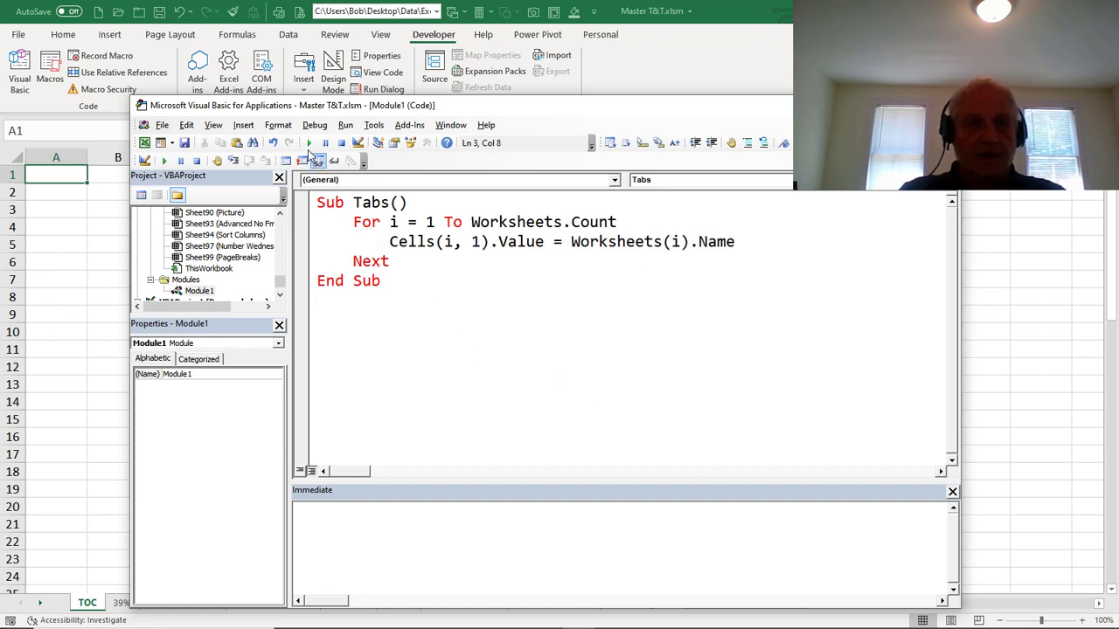
{"action": "left_click", "coordinate": [309, 143]}
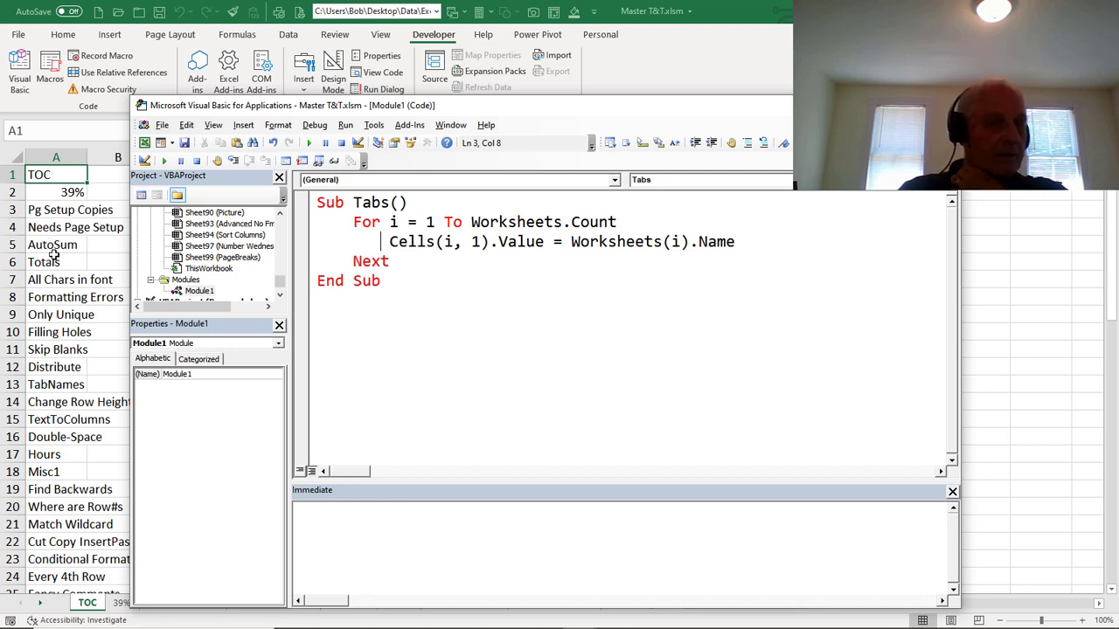
Open the TOC sheet's code module and add an empty Worksheet_SelectionChange event procedure
{"action": "left_click", "coordinate": [93, 605]}
{"action": "right_click", "coordinate": [96, 607]}
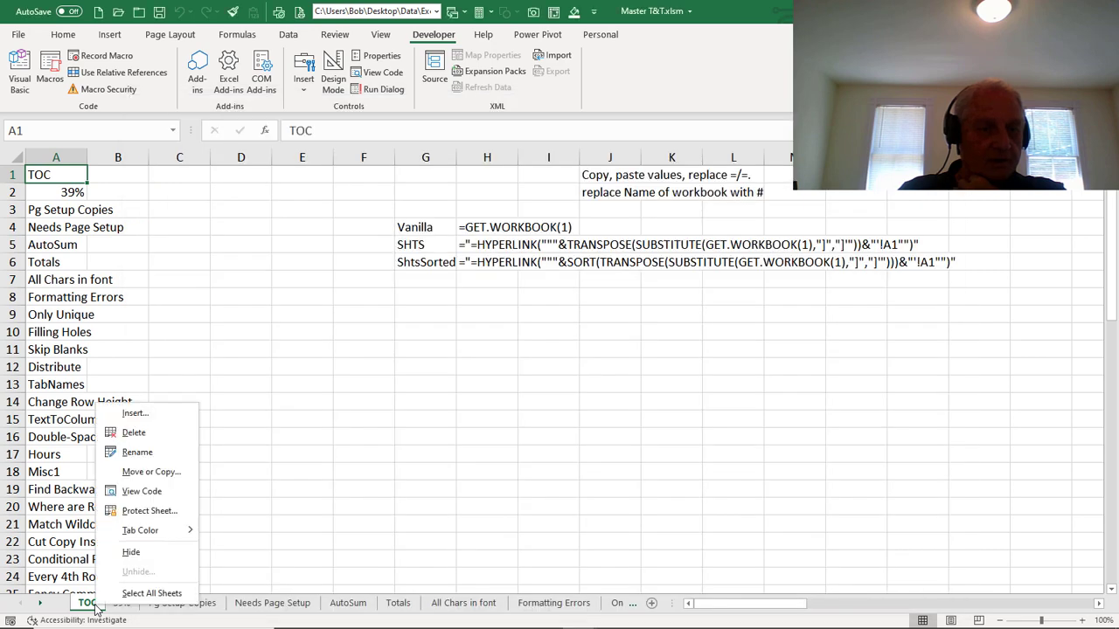
{"action": "left_click", "coordinate": [142, 492]}
{"action": "left_click", "coordinate": [402, 180]}
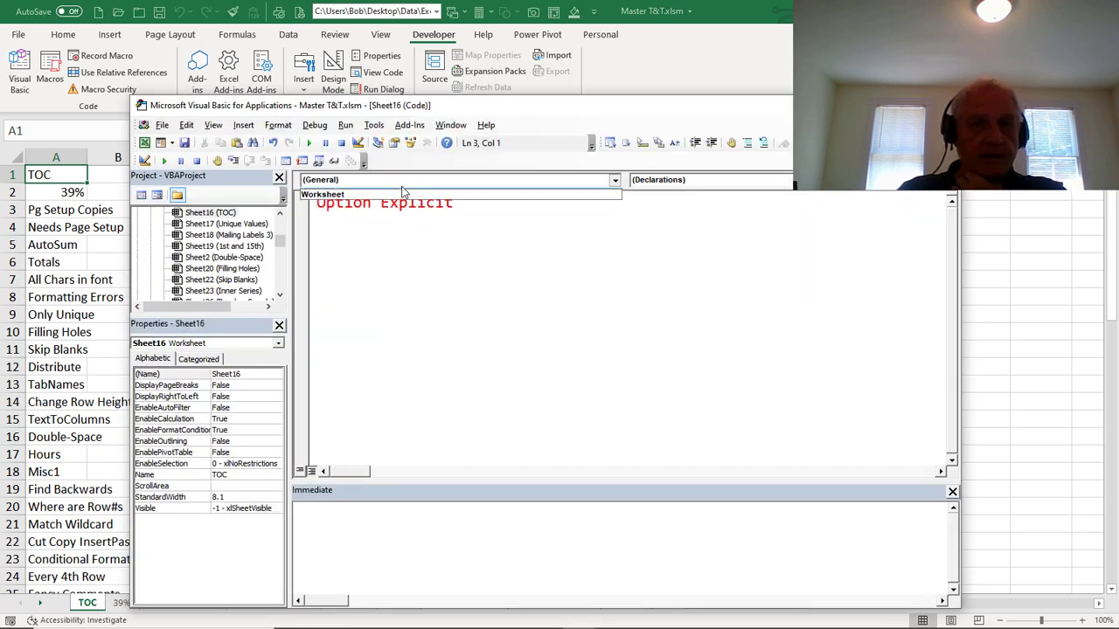
{"action": "left_click", "coordinate": [398, 204]}
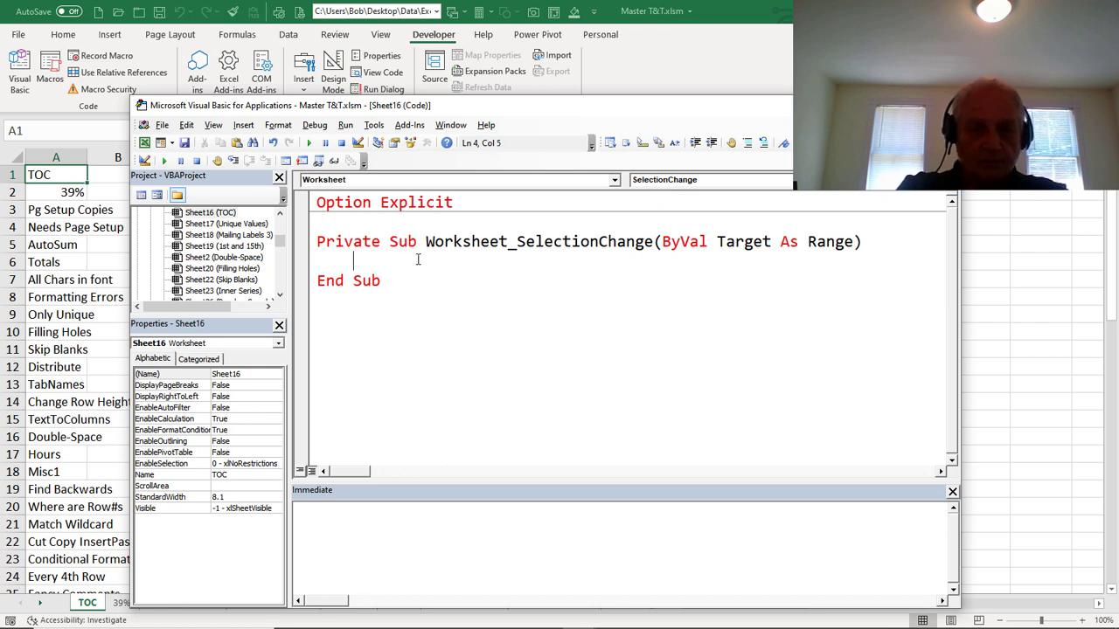
Enter On Error Resume Next as the first line of the Worksheet_SelectionChange procedure
{"action": "type", "text": "on error resu"}
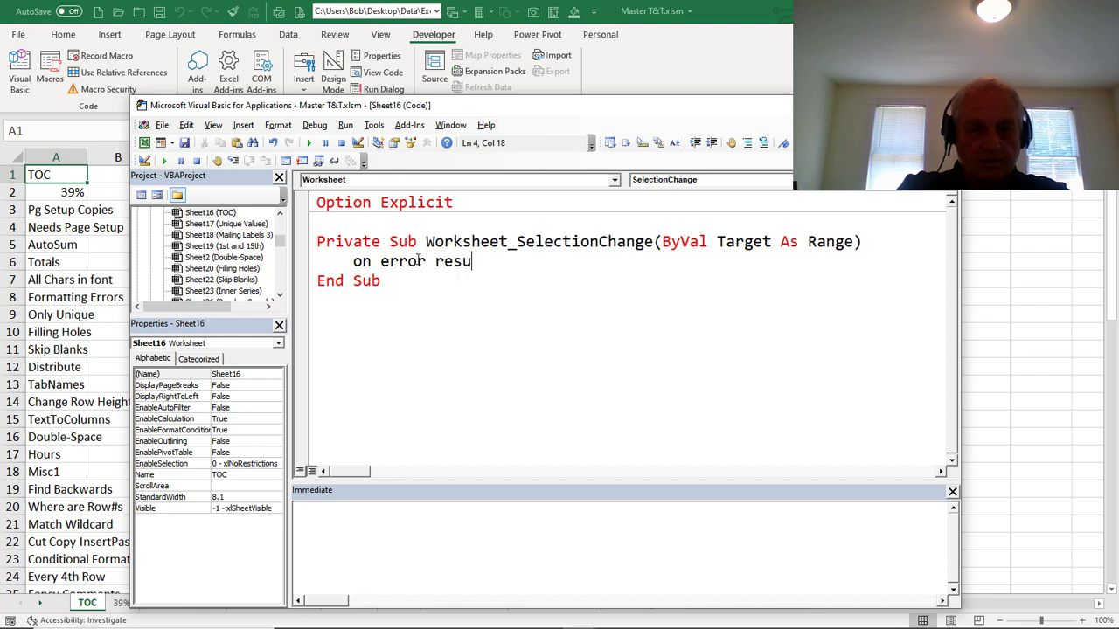
{"action": "type", "text": "menext==="}
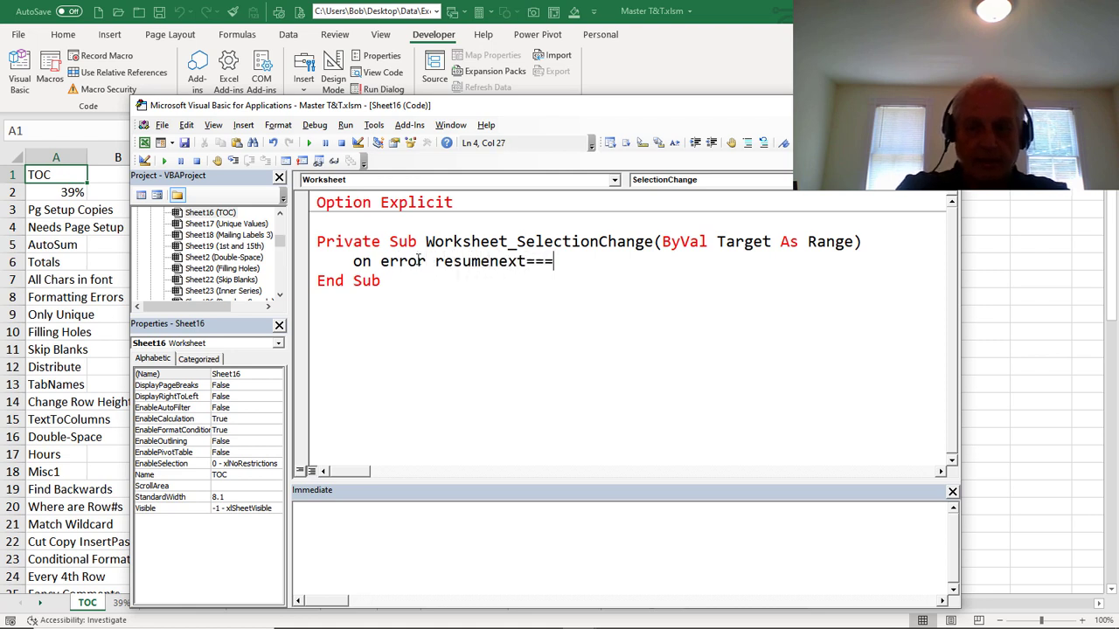
{"action": "key", "text": "BackSpace"}
{"action": "key", "text": "BackSpace"}
{"action": "key", "text": "BackSpace"}
{"action": "key", "text": "BackSpace"}
{"action": "key", "text": "BackSpace"}
{"action": "key", "text": "BackSpace"}
{"action": "key", "text": "BackSpace"}
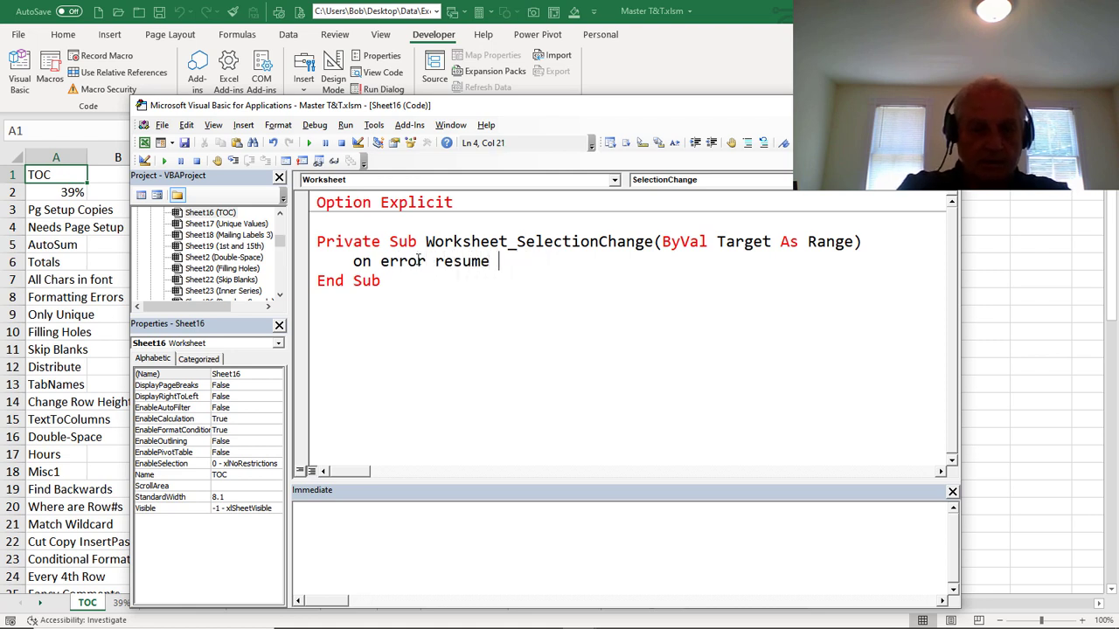
{"action": "type", "text": "next"}
{"action": "key", "text": "Return"}
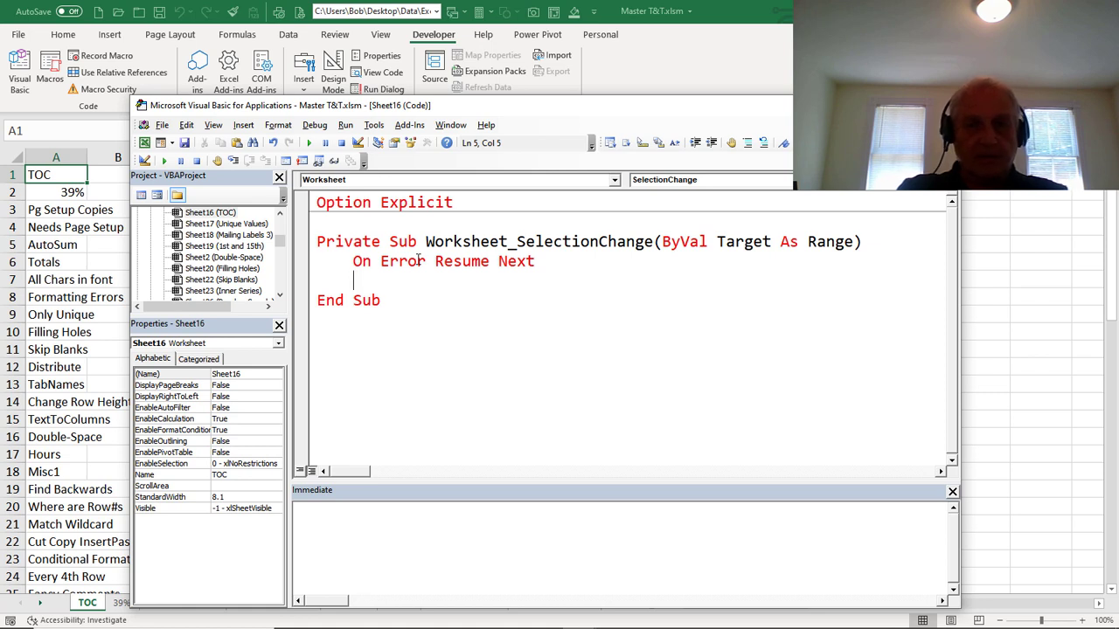
Add the line Sheets(Target.Value).Select below the error-handling line in the event procedure
{"action": "type", "text": "sh"}
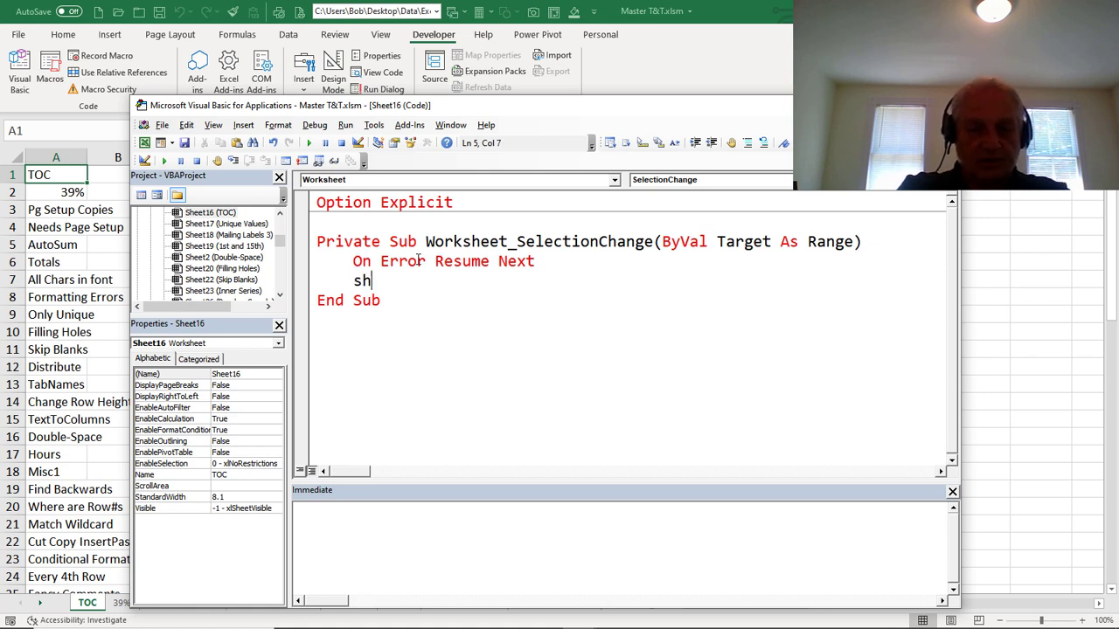
{"action": "type", "text": "eets(targ"}
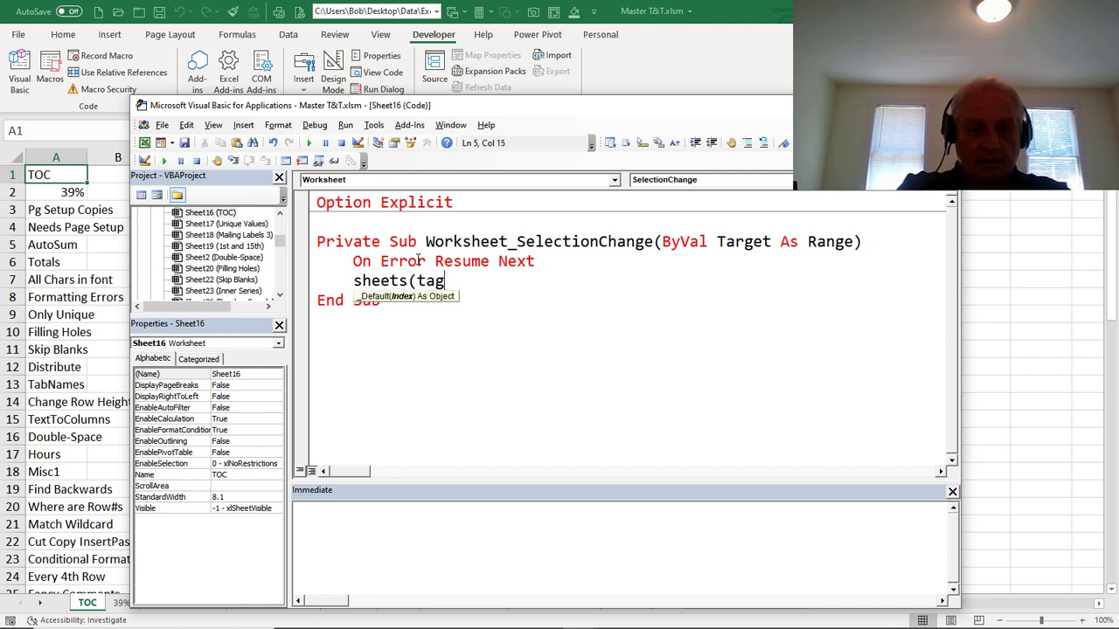
{"action": "key", "text": "BackSpace"}
{"action": "type", "text": "rget.val"}
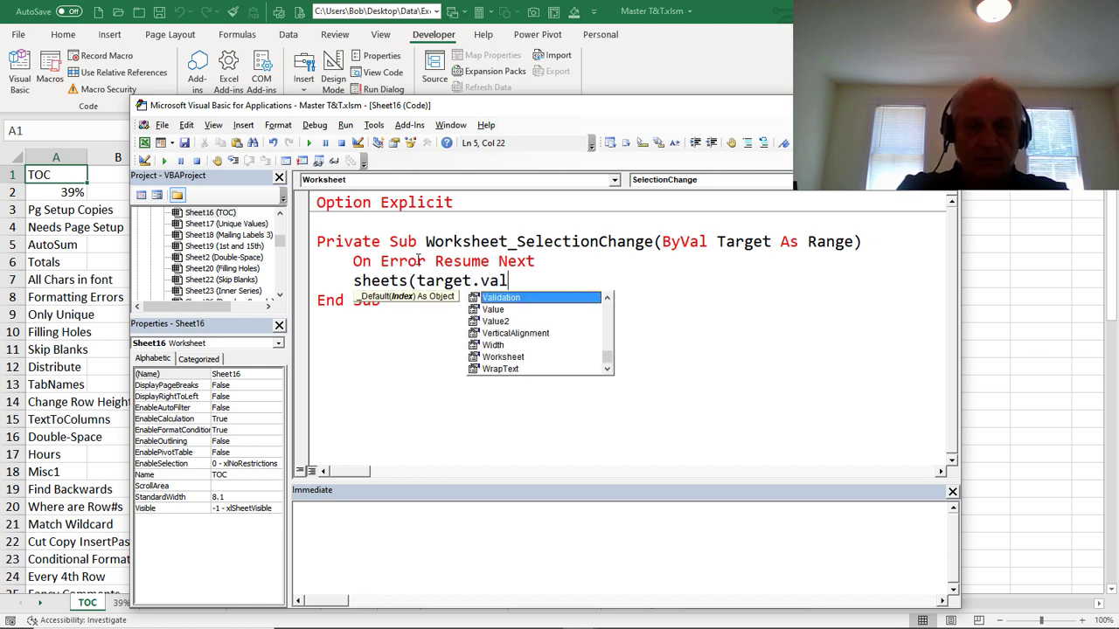
{"action": "type", "text": "ue).select"}
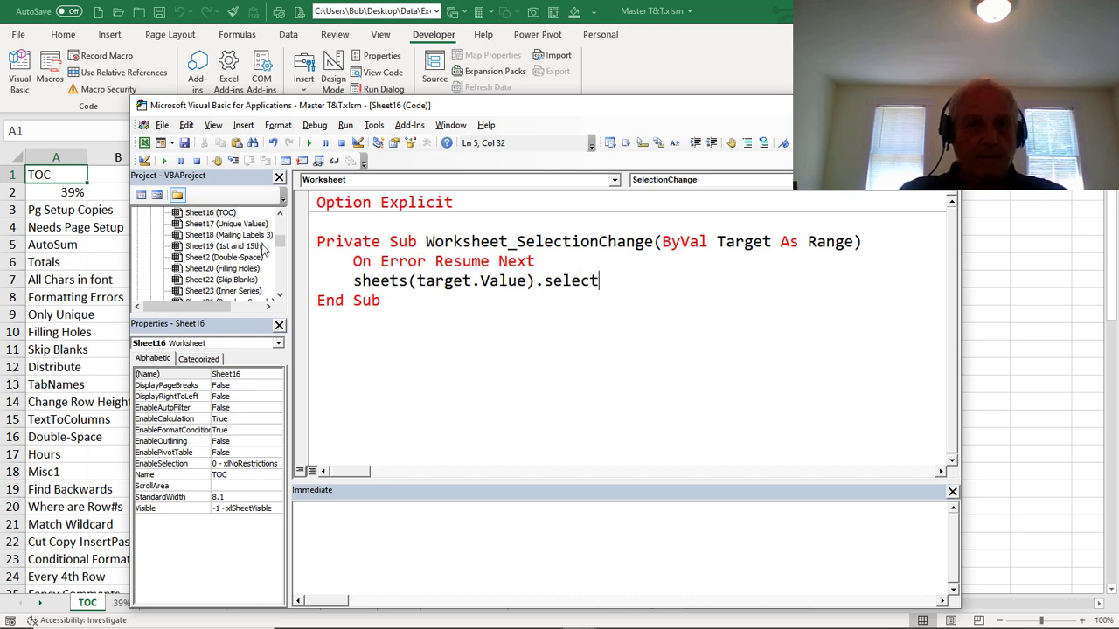
Test the TOC entries All Chars in font in A7 and Change Row Height in A14, returning to the TOC sheet after each
{"action": "left_click", "coordinate": [105, 277]}
{"action": "left_click", "coordinate": [44, 279]}
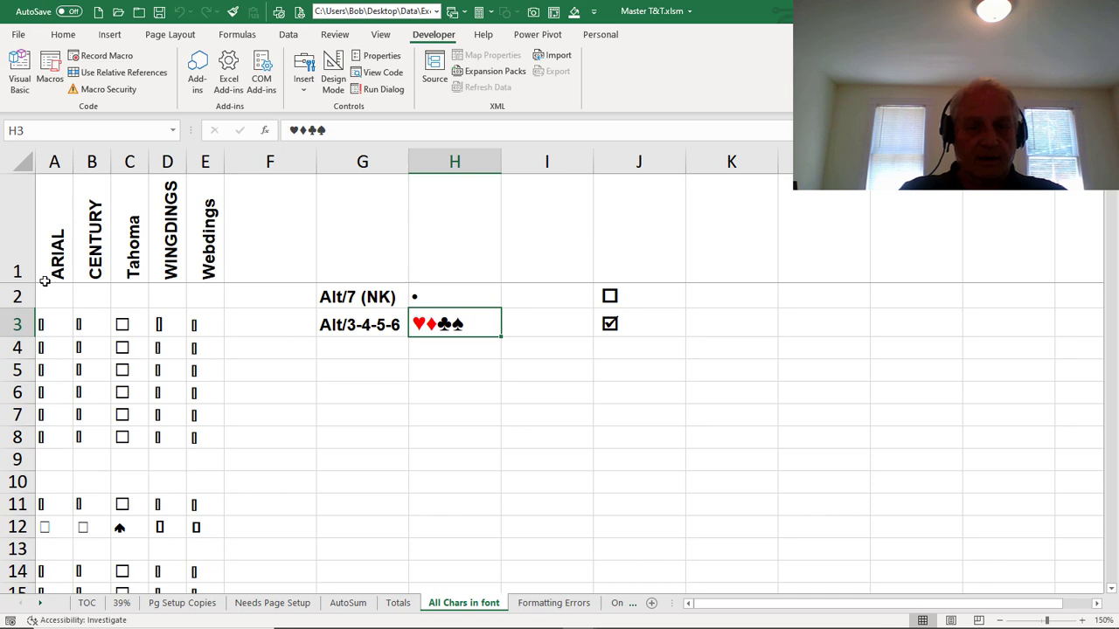
{"action": "left_click", "coordinate": [45, 280]}
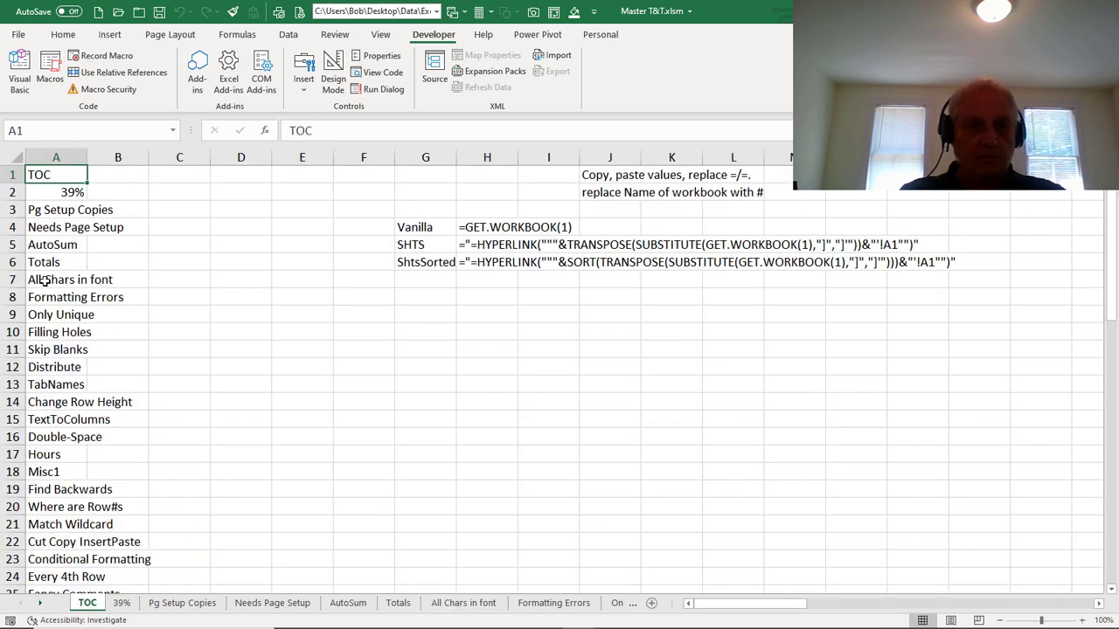
{"action": "left_click", "coordinate": [44, 401]}
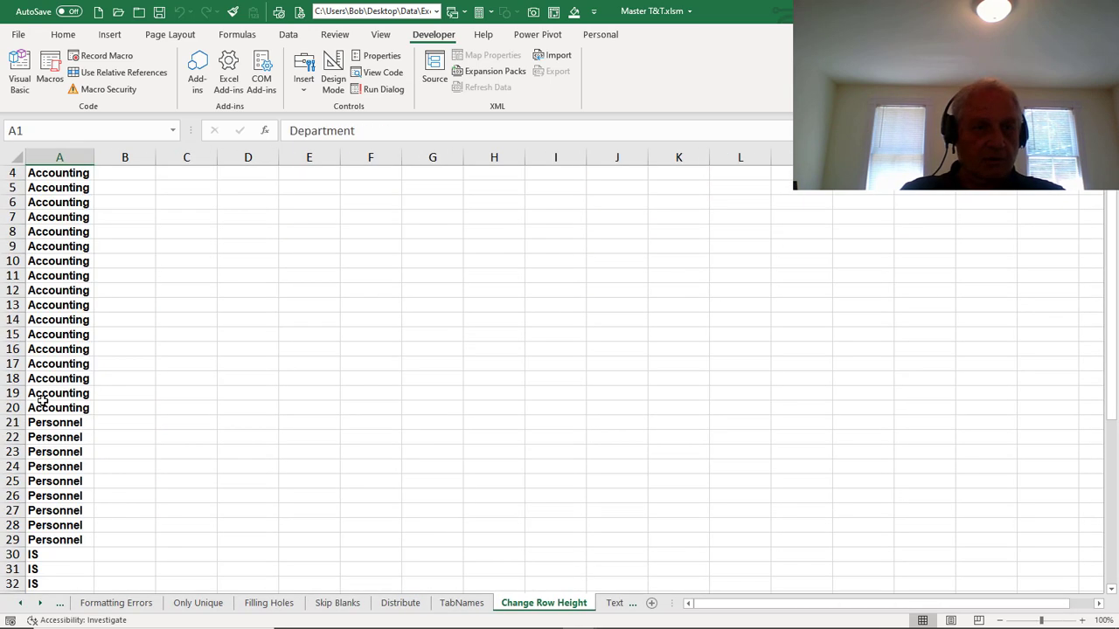
{"action": "key", "text": "alt+Left"}
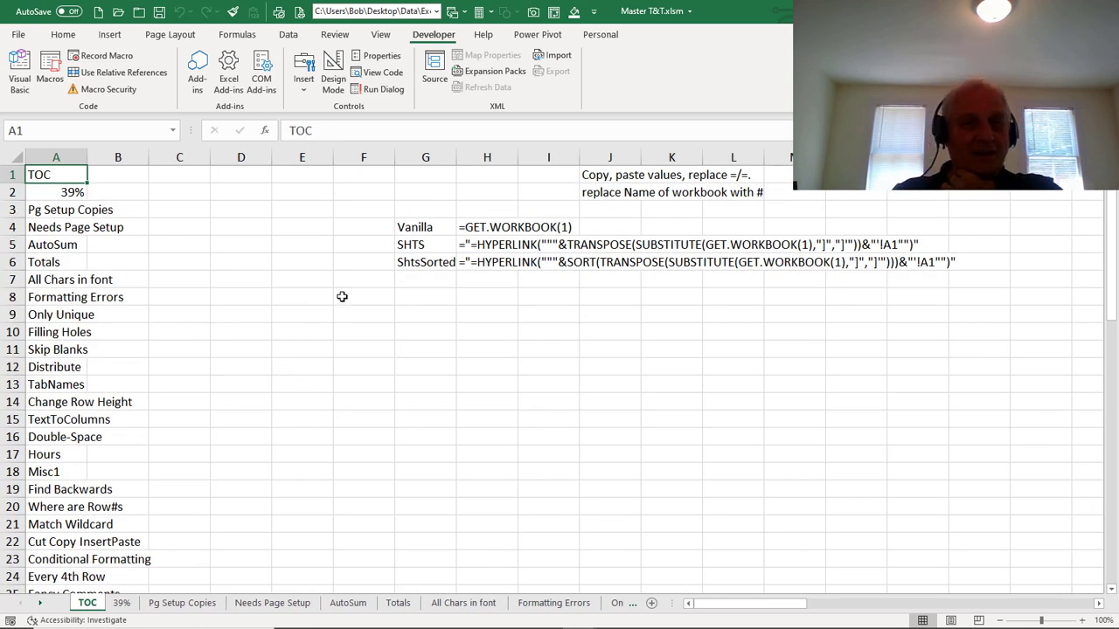
Sort the sheet names in column A of the TOC sheet in ascending order
{"action": "left_click", "coordinate": [411, 228]}
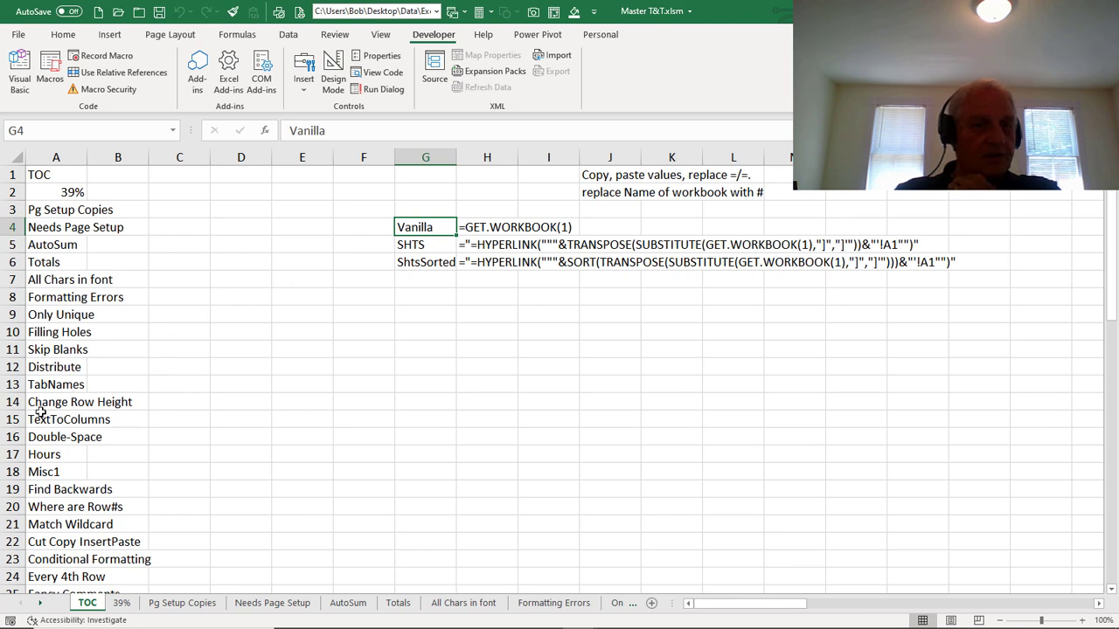
{"action": "left_click", "coordinate": [54, 155]}
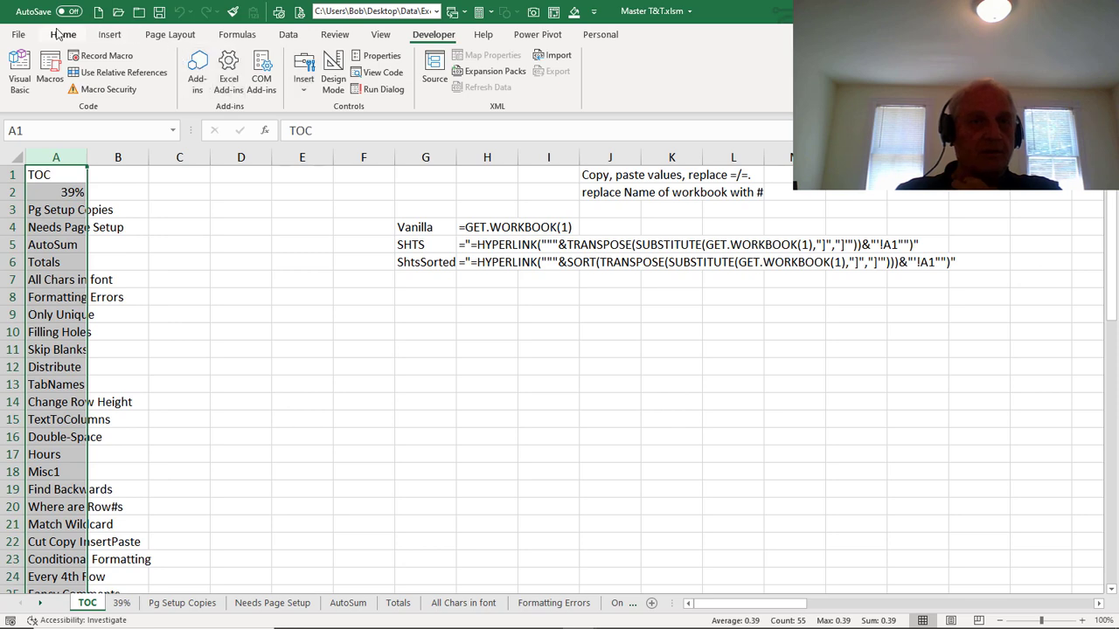
{"action": "left_click", "coordinate": [289, 35]}
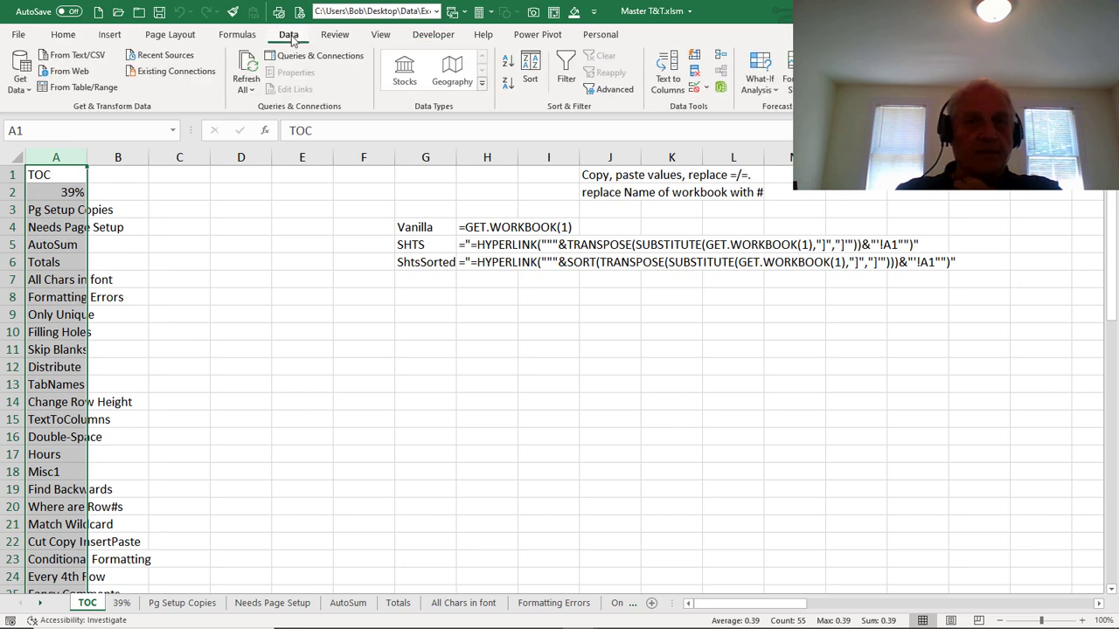
{"action": "left_click", "coordinate": [505, 66]}
{"action": "left_click", "coordinate": [297, 365]}
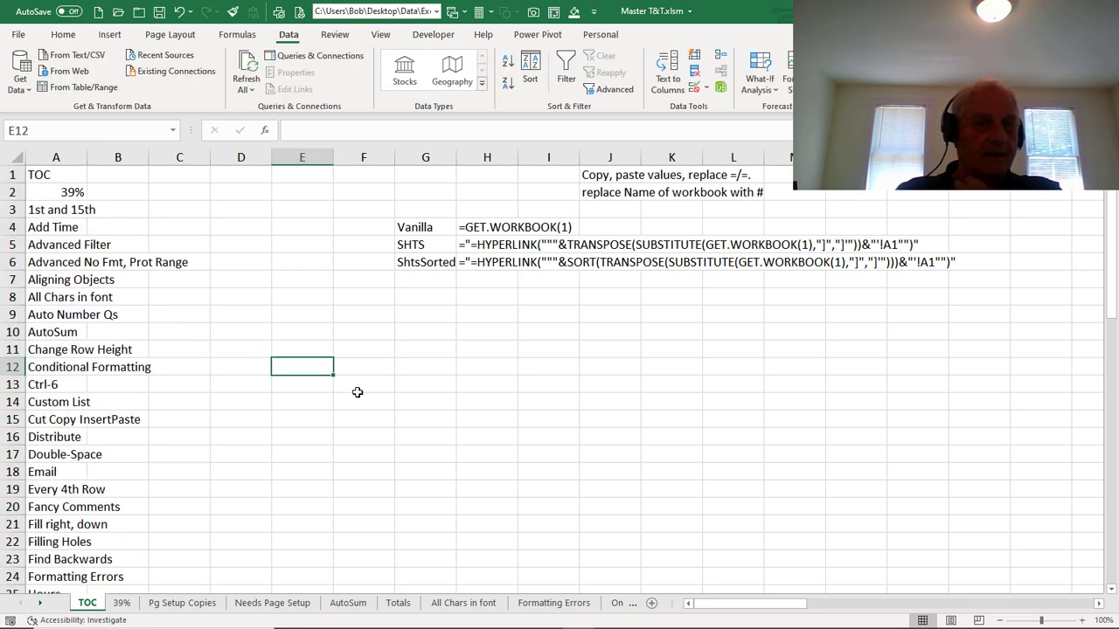
Test the Custom List entry in A14 of the sorted list, go back to the previous location, and return to the TOC sheet
{"action": "left_click", "coordinate": [48, 402]}
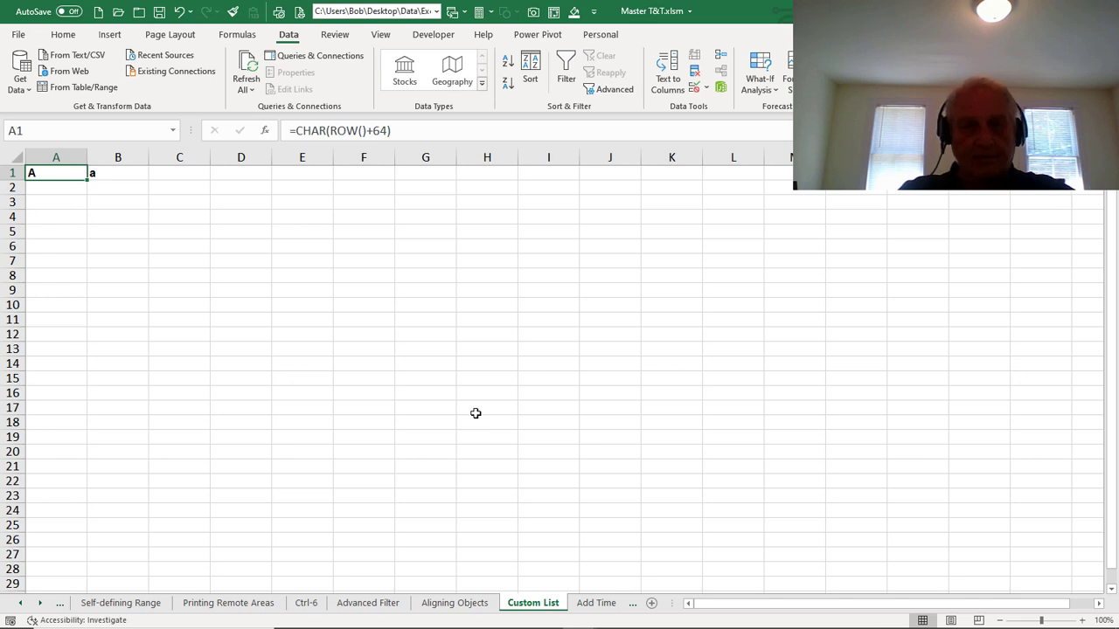
{"action": "key", "text": "F5"}
{"action": "key", "text": "Return"}
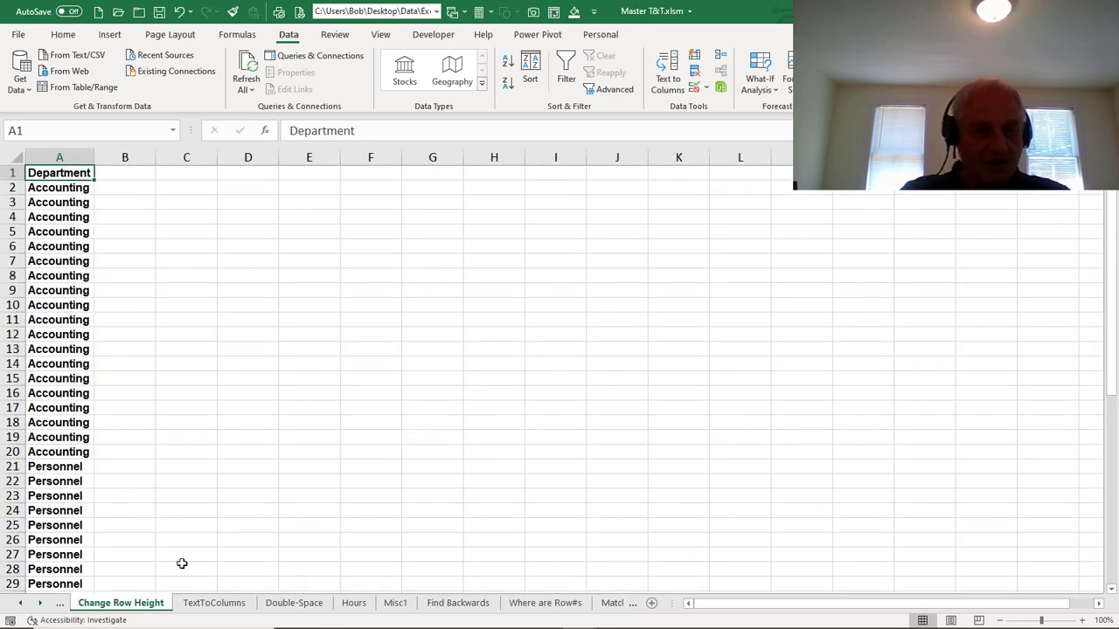
{"action": "left_click", "coordinate": [23, 606], "text": "ctrl"}
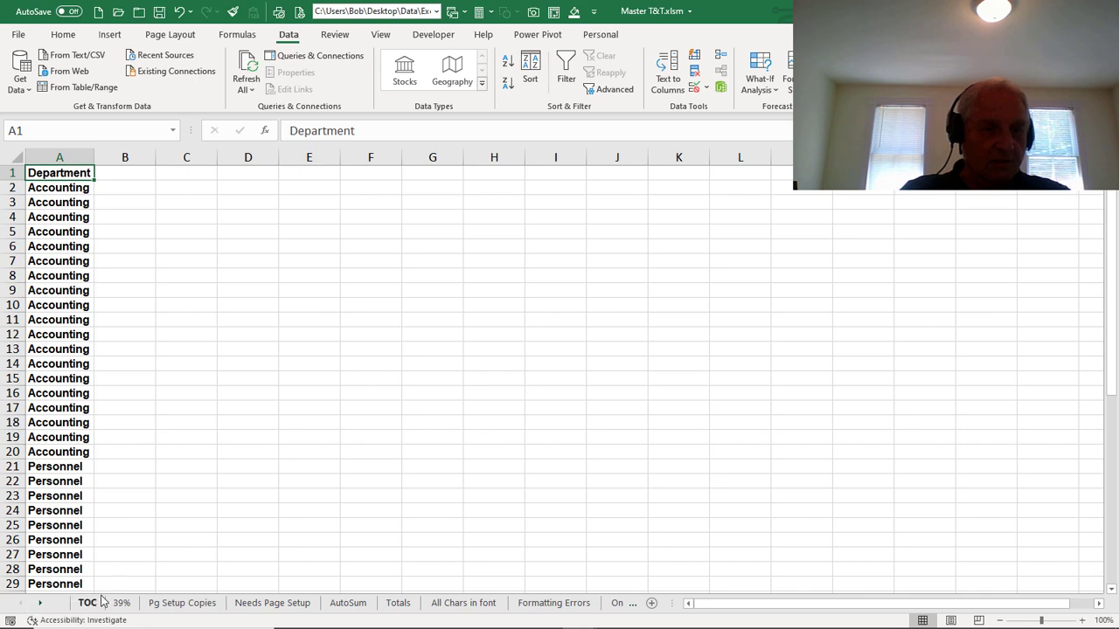
{"action": "left_click", "coordinate": [89, 603]}
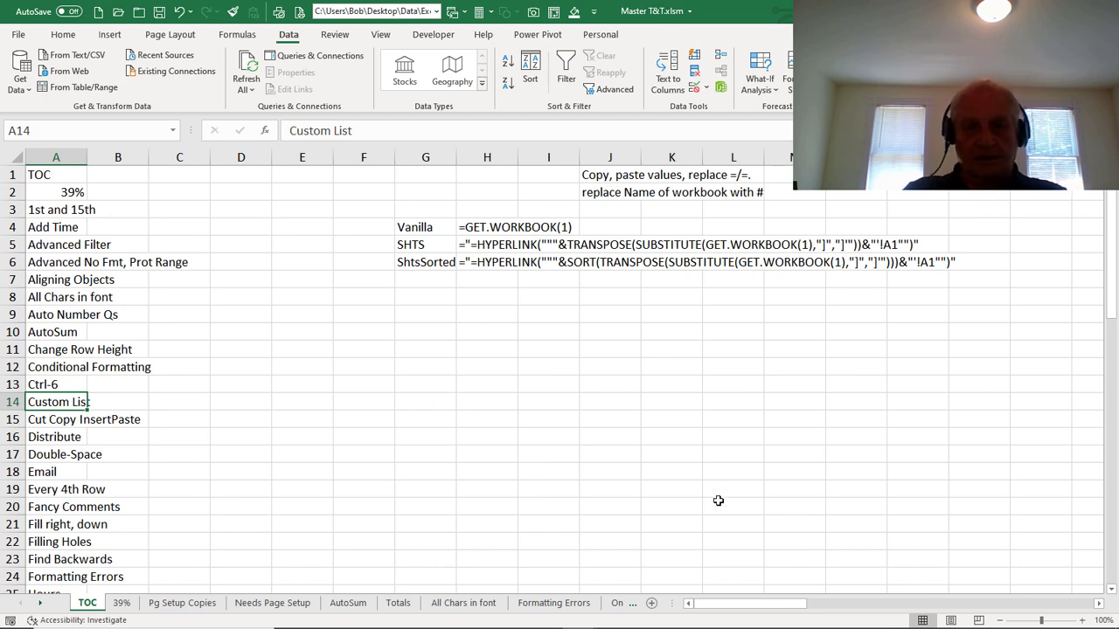
{"action": "mouse_move", "coordinate": [790, 622]}
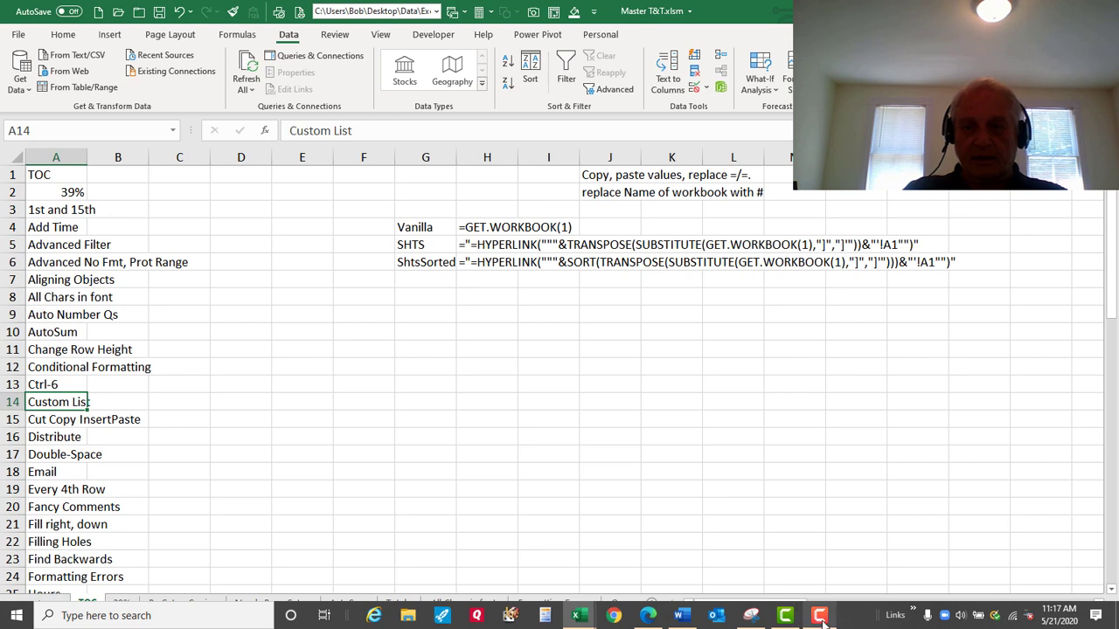